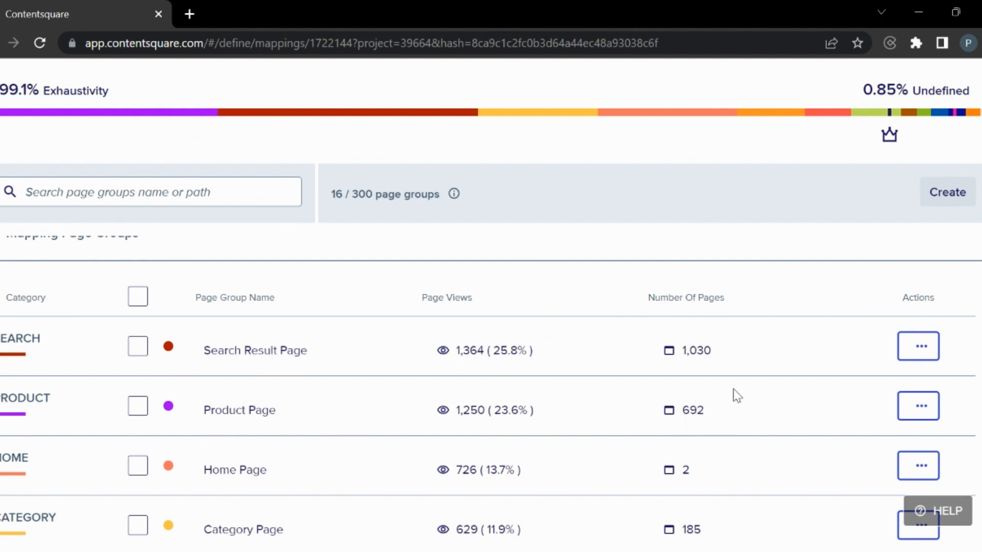
- Review the Search Result Page group's pages, conditions and linked objects, and close its details
{"action": "scroll", "coordinate": [713, 447], "scroll_direction": "down", "scroll_amount": 3}
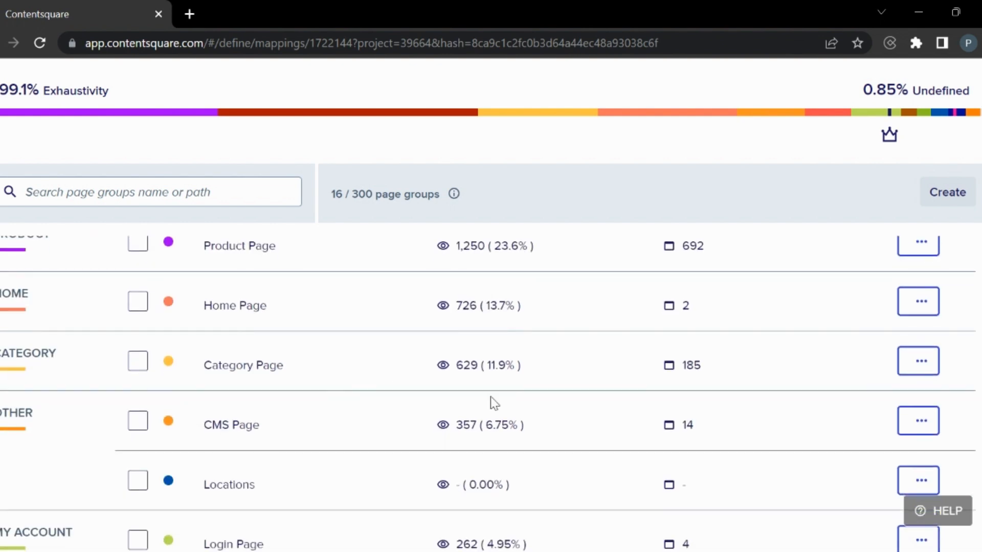
{"action": "scroll", "coordinate": [282, 389], "scroll_direction": "down", "scroll_amount": 10}
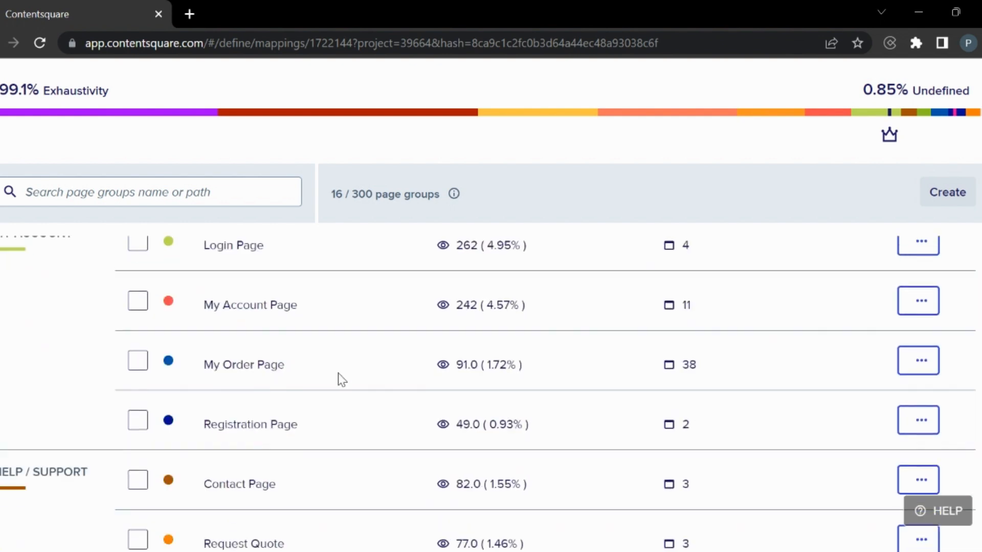
{"action": "scroll", "coordinate": [399, 457], "scroll_direction": "up", "scroll_amount": 10}
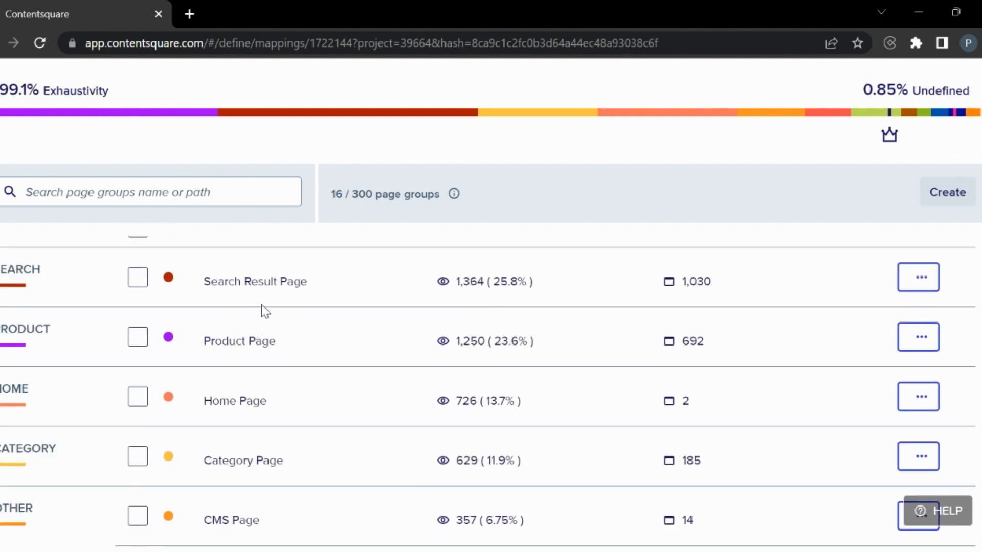
{"action": "left_click", "coordinate": [267, 285]}
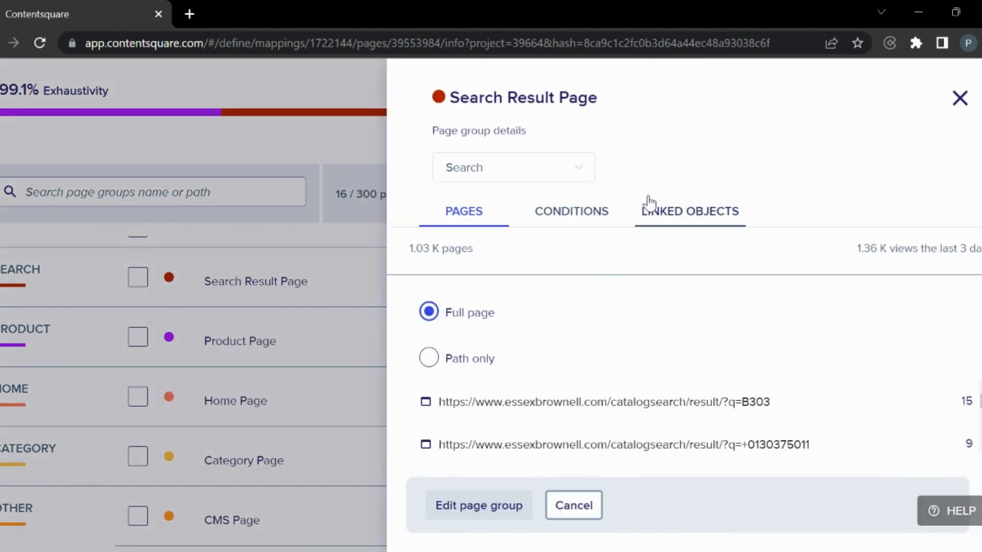
{"action": "scroll", "coordinate": [705, 385], "scroll_direction": "down", "scroll_amount": 5}
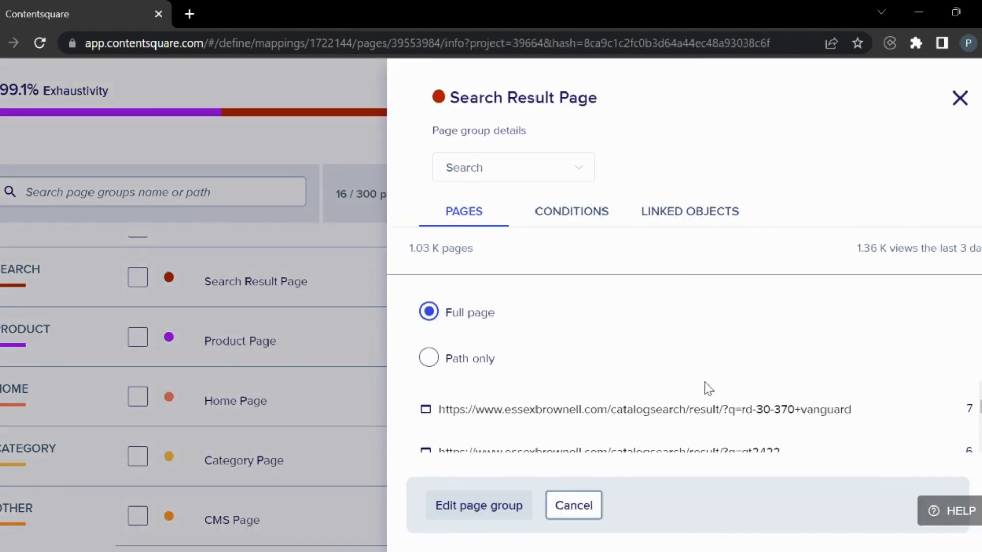
{"action": "scroll", "coordinate": [719, 424], "scroll_direction": "down", "scroll_amount": 3}
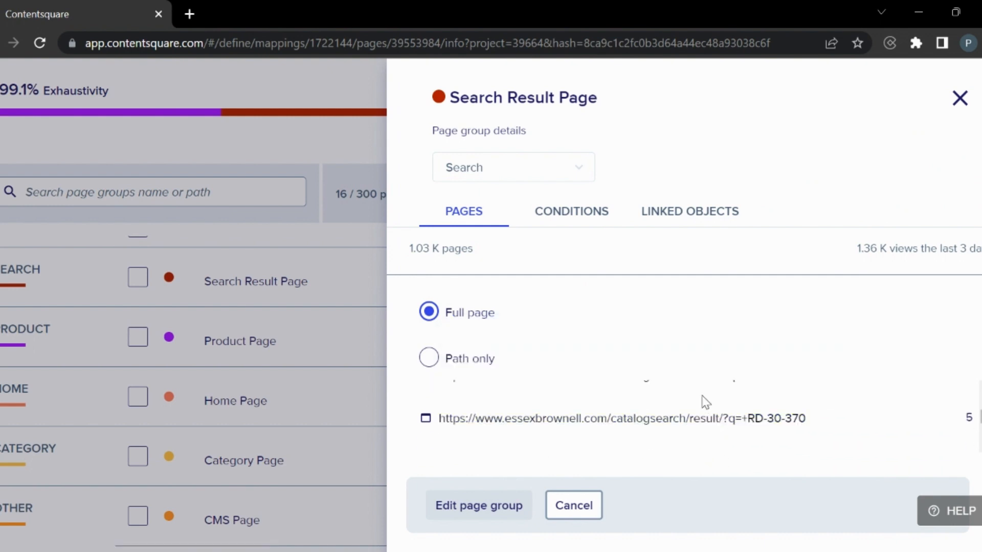
{"action": "left_click", "coordinate": [551, 214]}
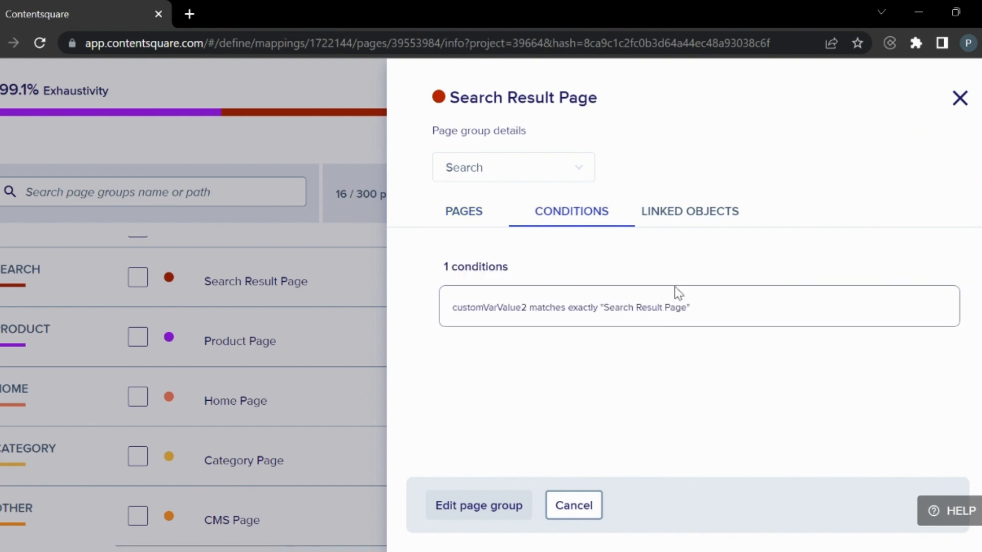
{"action": "left_click", "coordinate": [697, 215]}
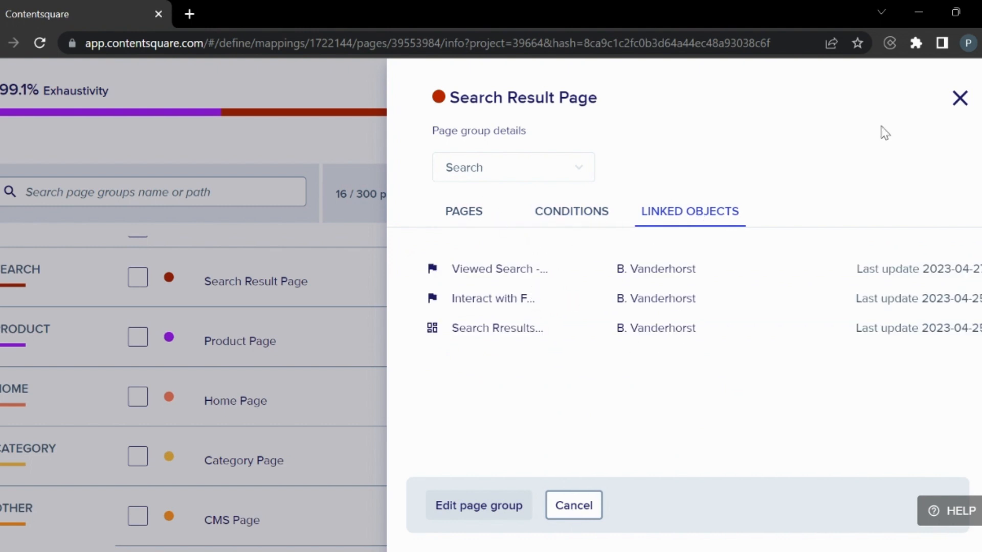
{"action": "left_click", "coordinate": [960, 98]}
- Return to the mapping list and duplicate the CS - High Level Mapping
{"action": "scroll", "coordinate": [650, 230], "scroll_direction": "up", "scroll_amount": 4}
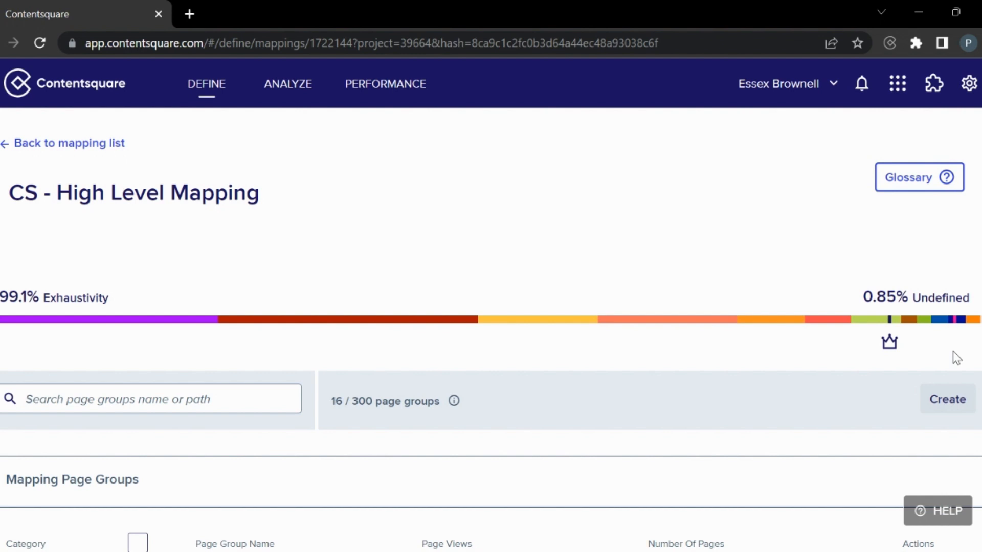
{"action": "left_click", "coordinate": [6, 148]}
{"action": "scroll", "coordinate": [465, 287], "scroll_direction": "down", "scroll_amount": 3}
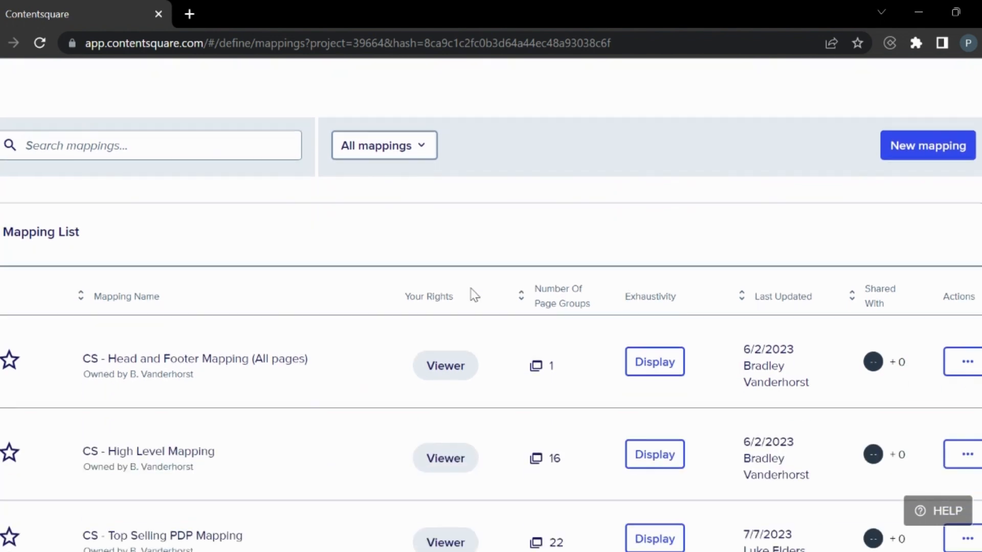
{"action": "scroll", "coordinate": [475, 296], "scroll_direction": "down", "scroll_amount": 2}
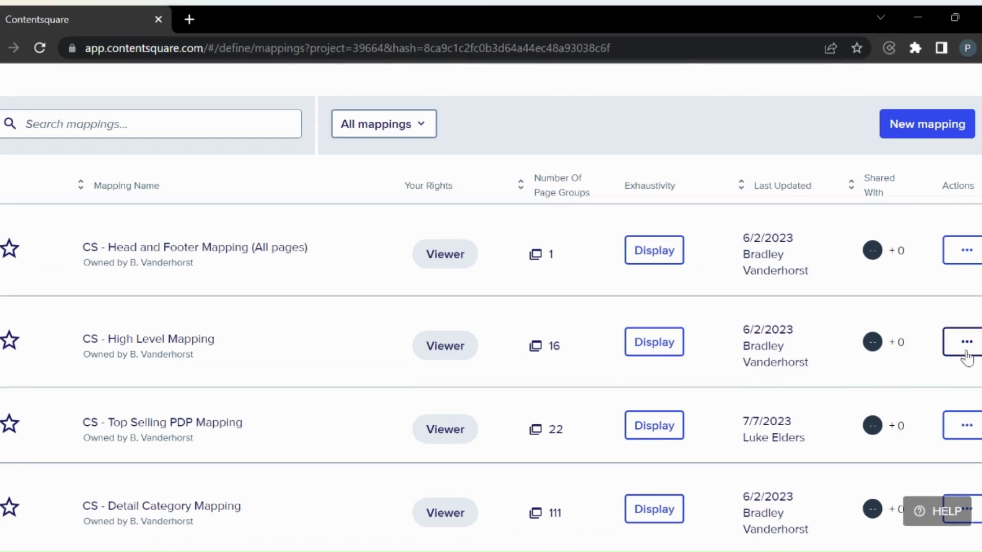
{"action": "left_click", "coordinate": [966, 352]}
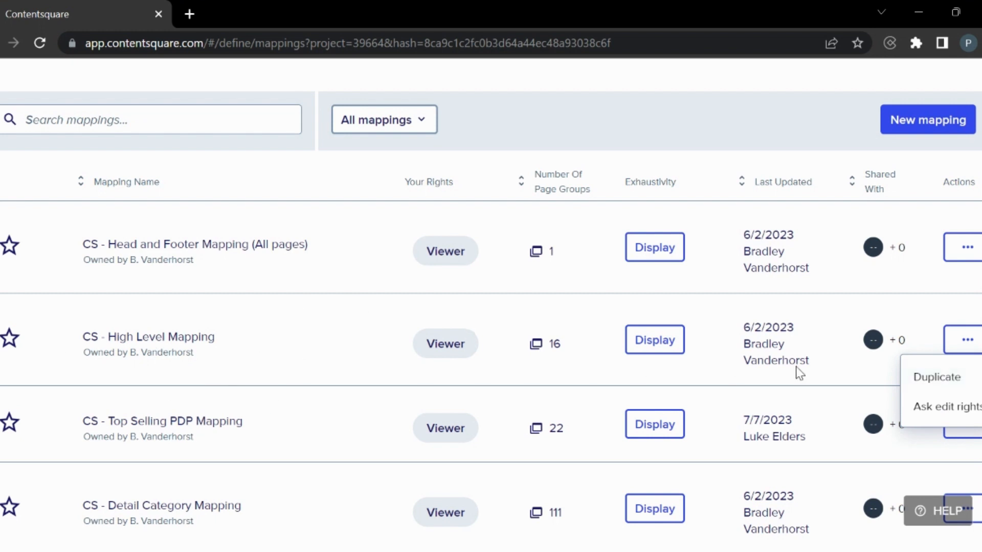
{"action": "left_click", "coordinate": [956, 378]}
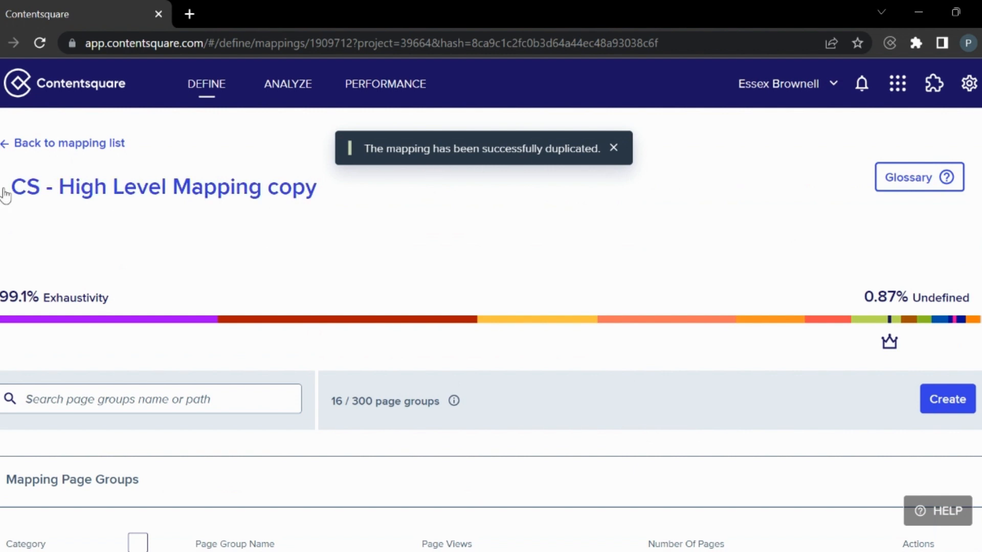
{"action": "scroll", "coordinate": [525, 266], "scroll_direction": "down", "scroll_amount": 4}
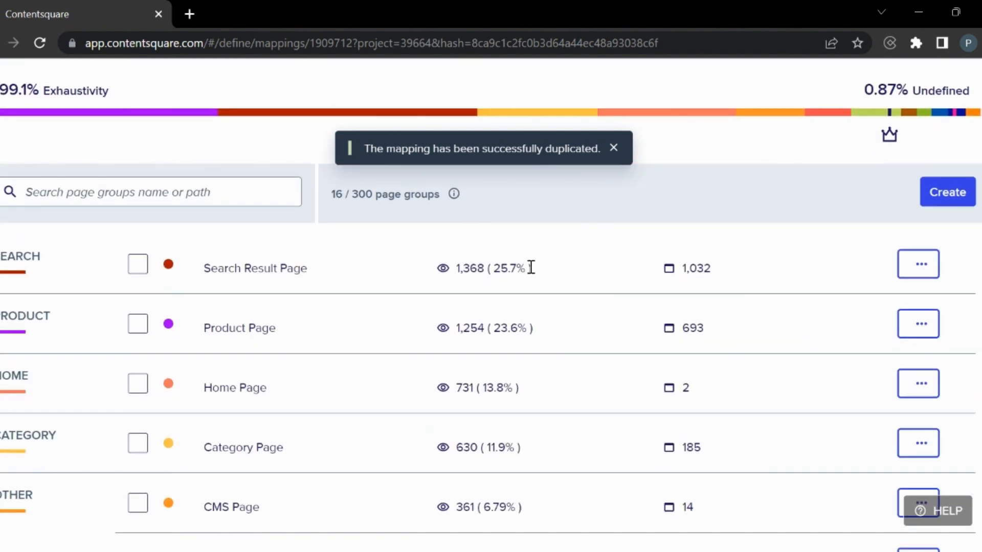
{"action": "scroll", "coordinate": [535, 282], "scroll_direction": "up", "scroll_amount": 3}
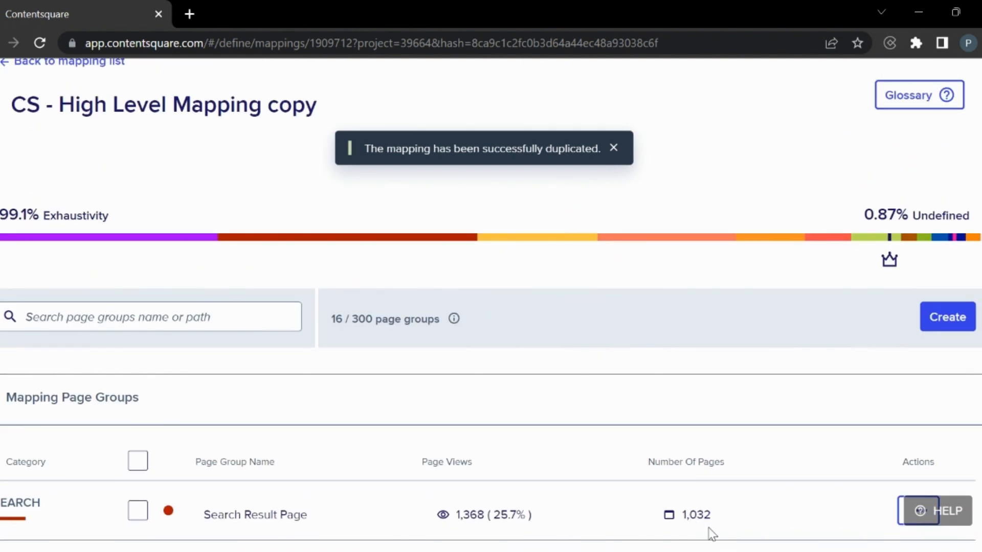
{"action": "scroll", "coordinate": [486, 360], "scroll_direction": "down", "scroll_amount": 3}
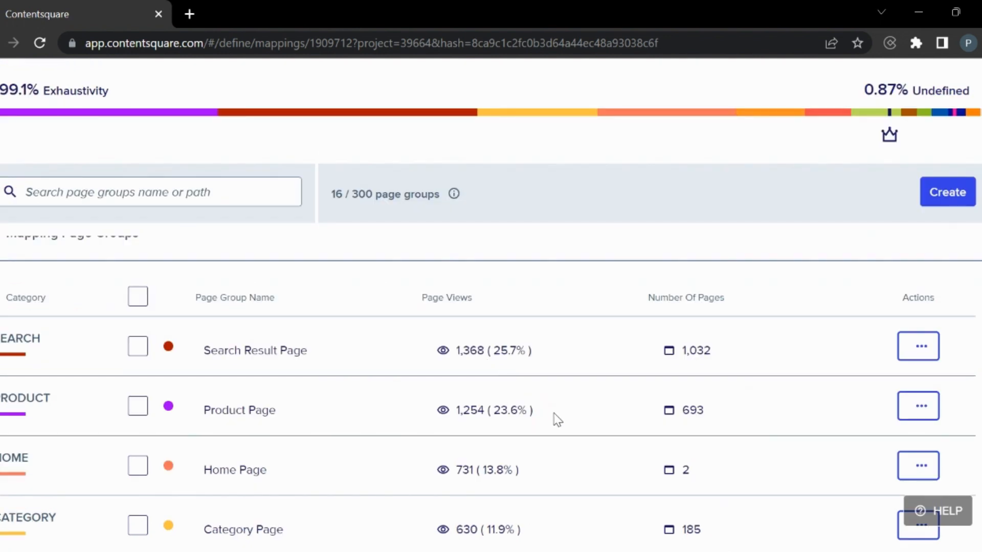
{"action": "scroll", "coordinate": [558, 419], "scroll_direction": "up", "scroll_amount": 3}
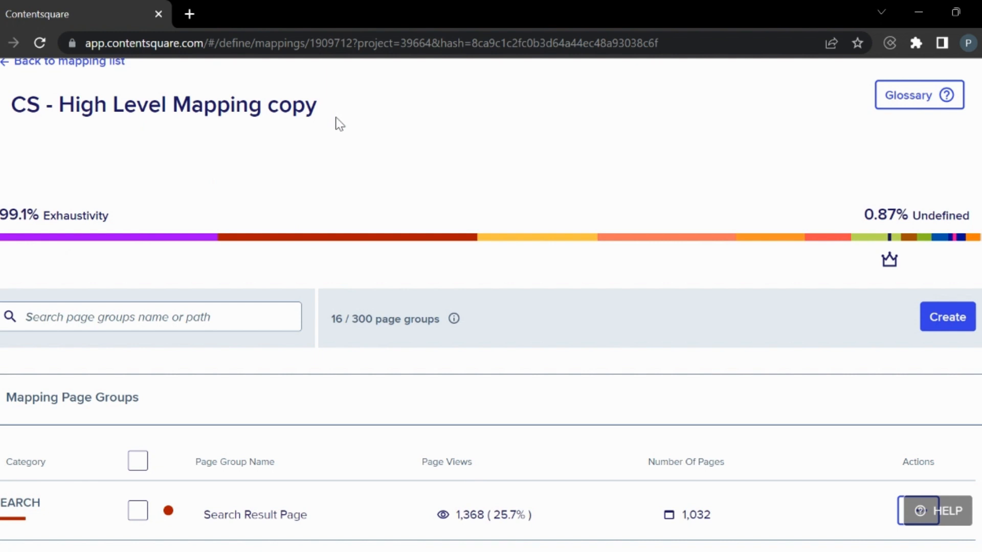
{"action": "scroll", "coordinate": [317, 126], "scroll_direction": "down", "scroll_amount": 3}
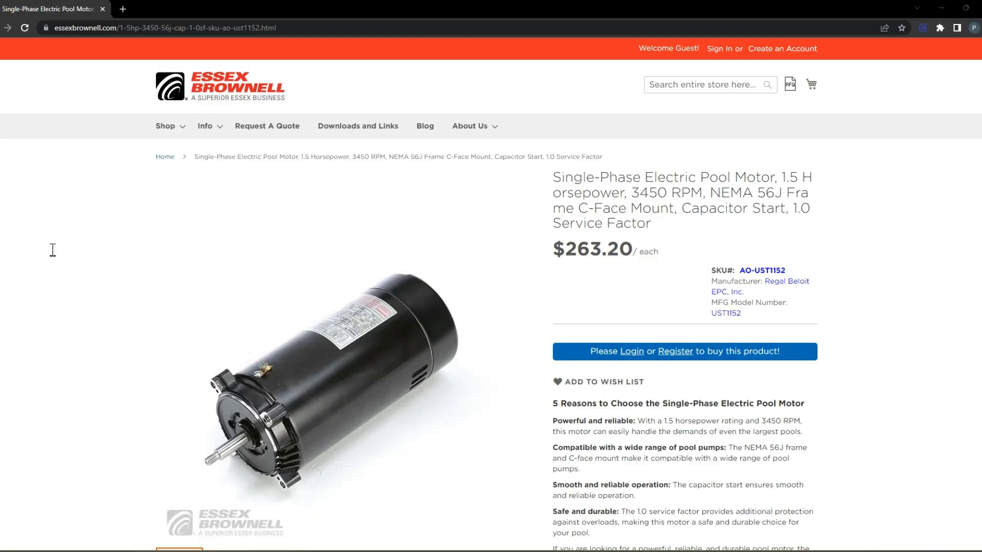
- Switch to the Essex Brownell site and examine the pool motor product page's title, description, features and specifications
{"action": "mouse_move", "coordinate": [209, 308]}
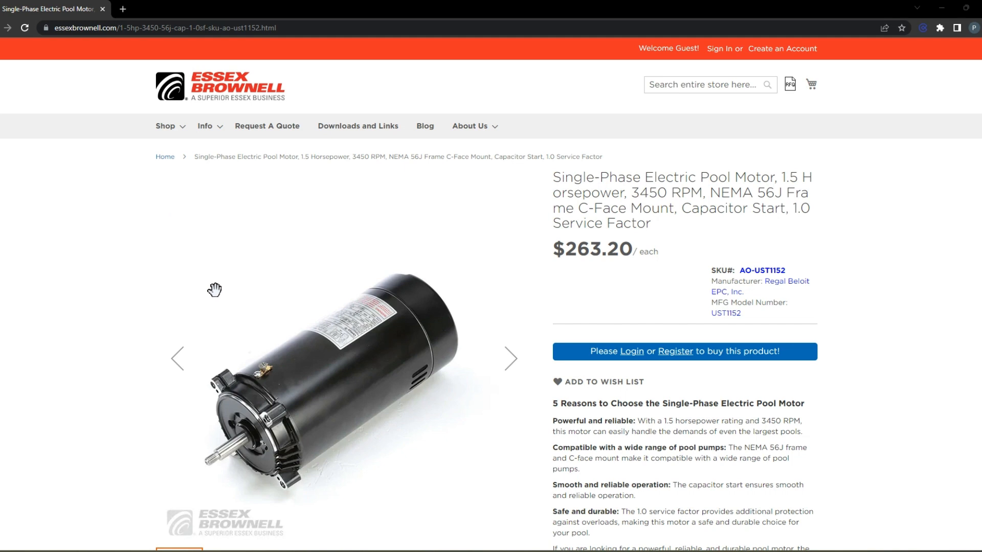
{"action": "left_click_drag", "start_coordinate": [559, 178], "coordinate": [682, 345]}
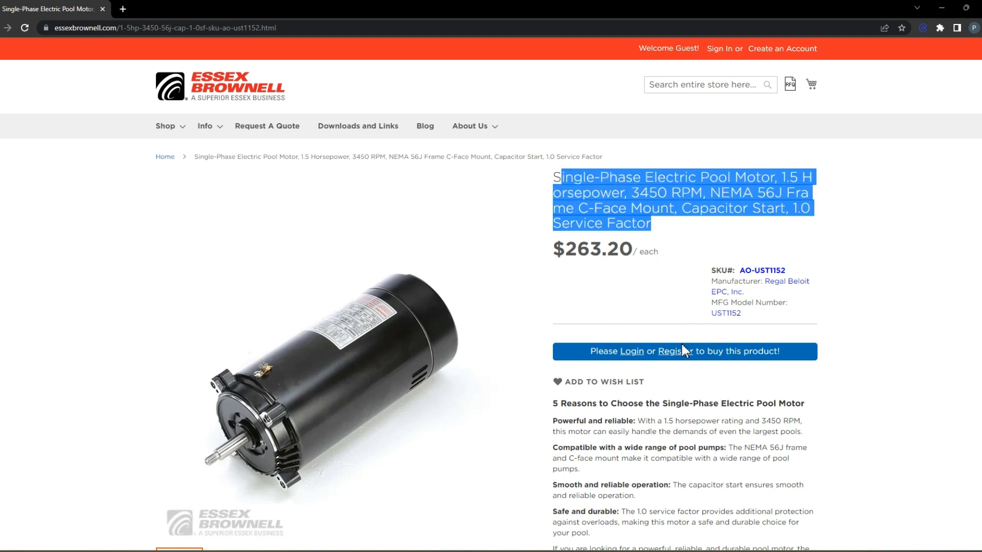
{"action": "left_click", "coordinate": [634, 523]}
{"action": "scroll", "coordinate": [634, 523], "scroll_direction": "down", "scroll_amount": 4}
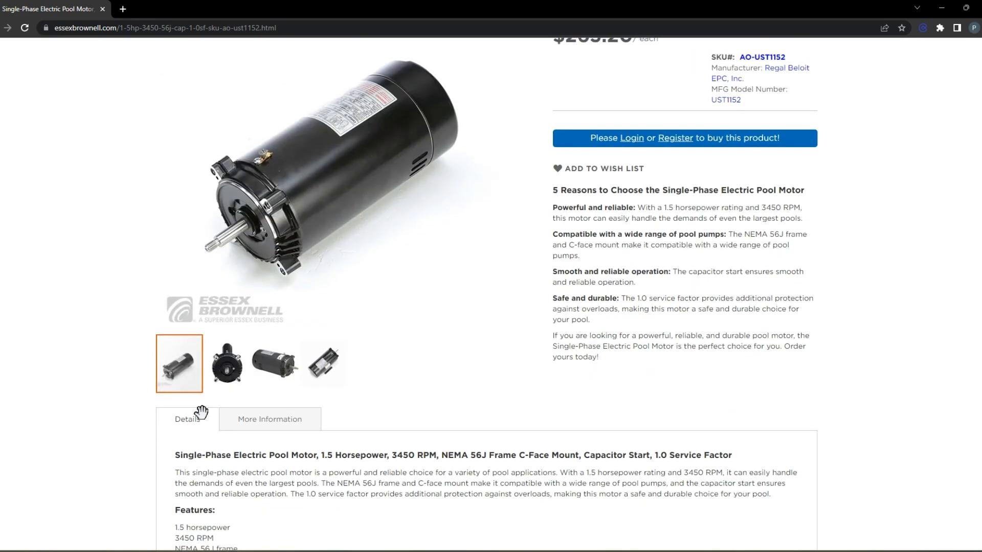
{"action": "scroll", "coordinate": [307, 487], "scroll_direction": "down", "scroll_amount": 5}
{"action": "scroll", "coordinate": [50, 467], "scroll_direction": "down", "scroll_amount": 4}
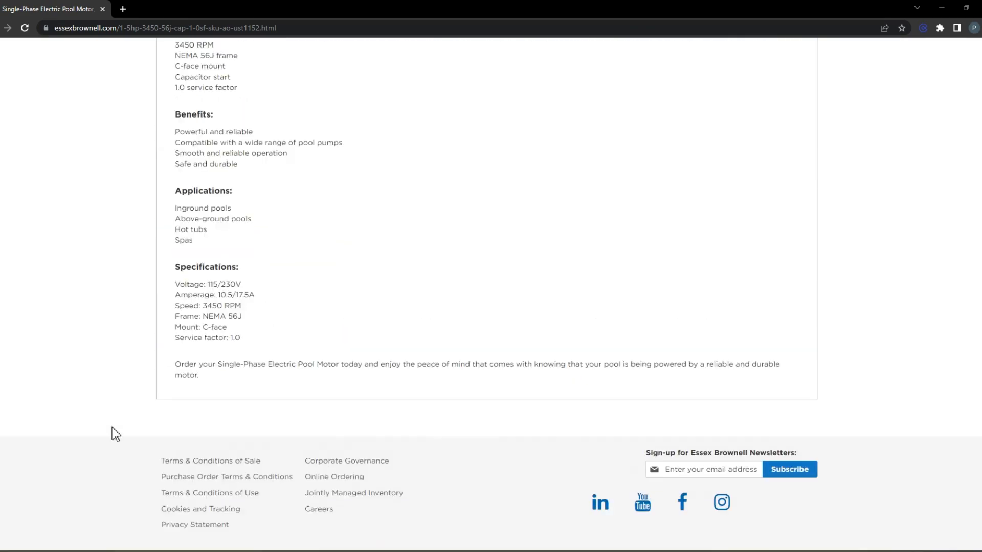
{"action": "scroll", "coordinate": [105, 434], "scroll_direction": "up", "scroll_amount": 4}
{"action": "scroll", "coordinate": [153, 391], "scroll_direction": "up", "scroll_amount": 10}
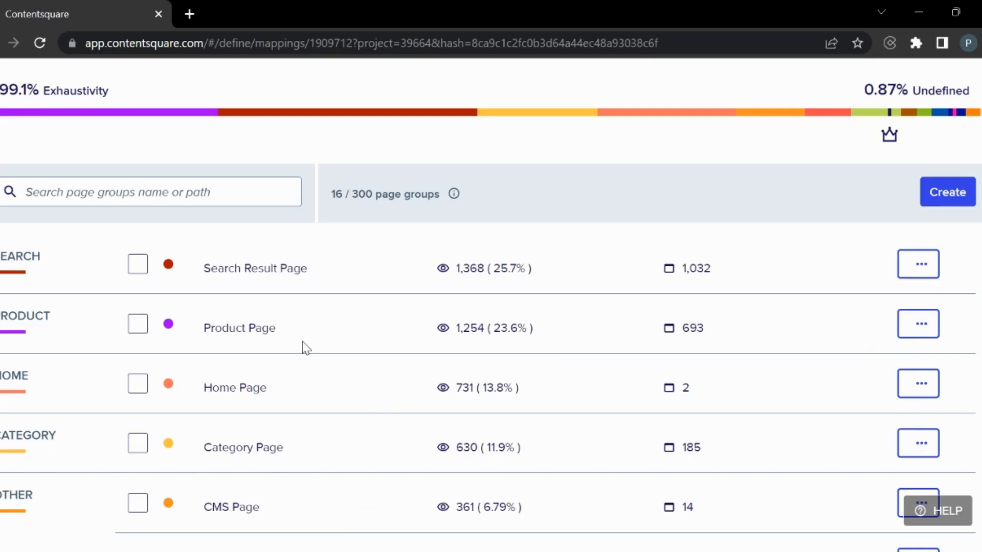
- Open the Product Page group of the duplicated mapping for editing and inspect the values offered for its PageType condition
{"action": "left_click", "coordinate": [922, 328]}
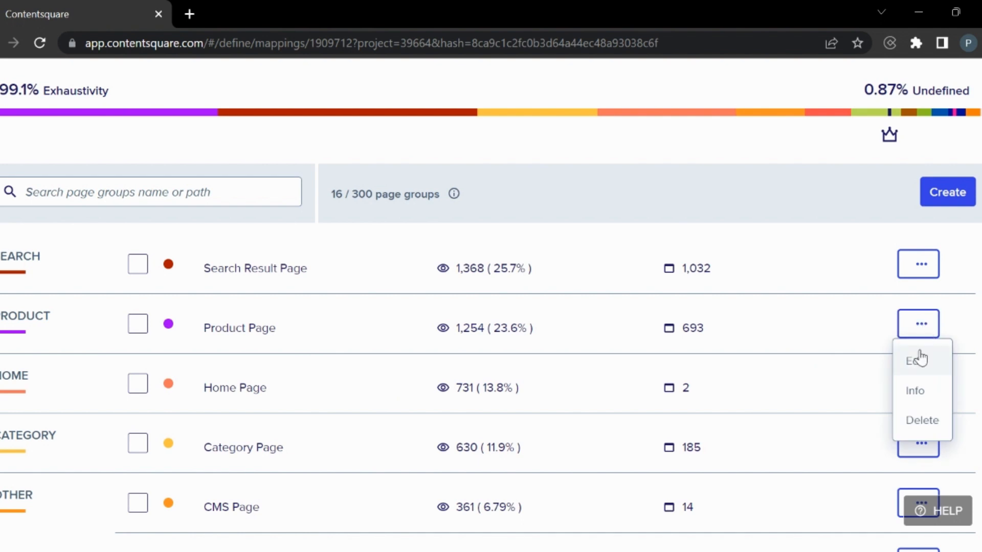
{"action": "left_click", "coordinate": [928, 361]}
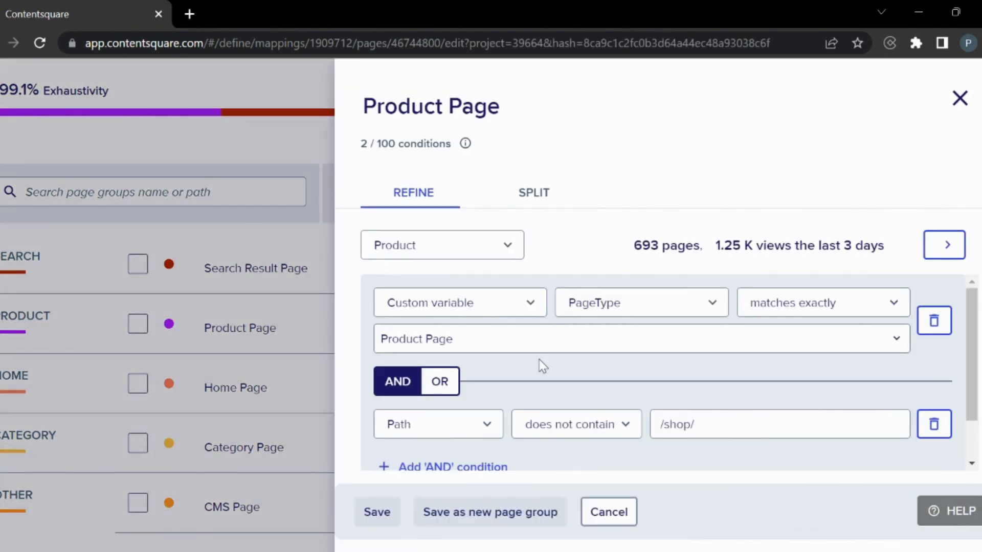
{"action": "scroll", "coordinate": [884, 392], "scroll_direction": "down", "scroll_amount": 2}
{"action": "scroll", "coordinate": [716, 379], "scroll_direction": "up", "scroll_amount": 2}
{"action": "left_click", "coordinate": [686, 334]}
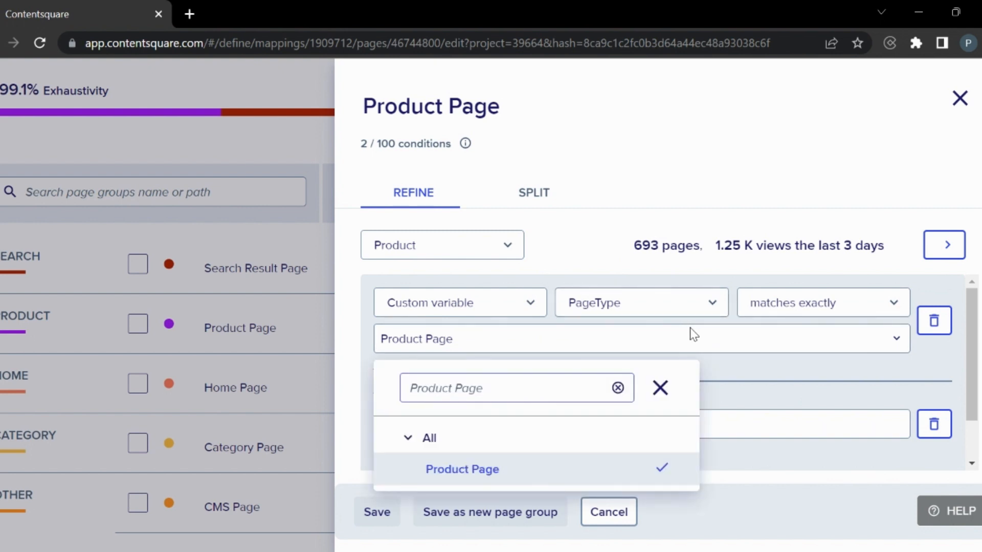
{"action": "left_click", "coordinate": [660, 387]}
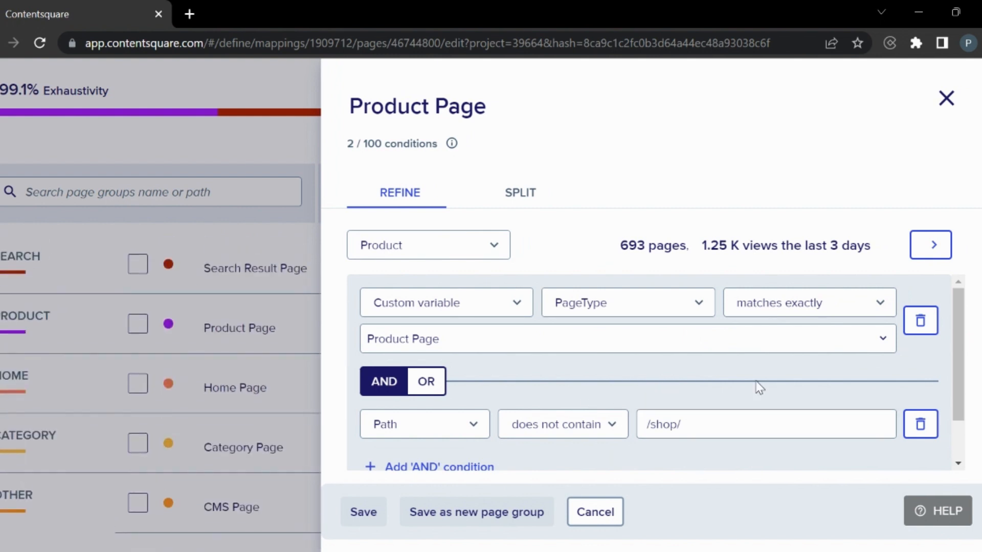
{"action": "scroll", "coordinate": [762, 409], "scroll_direction": "down", "scroll_amount": 1}
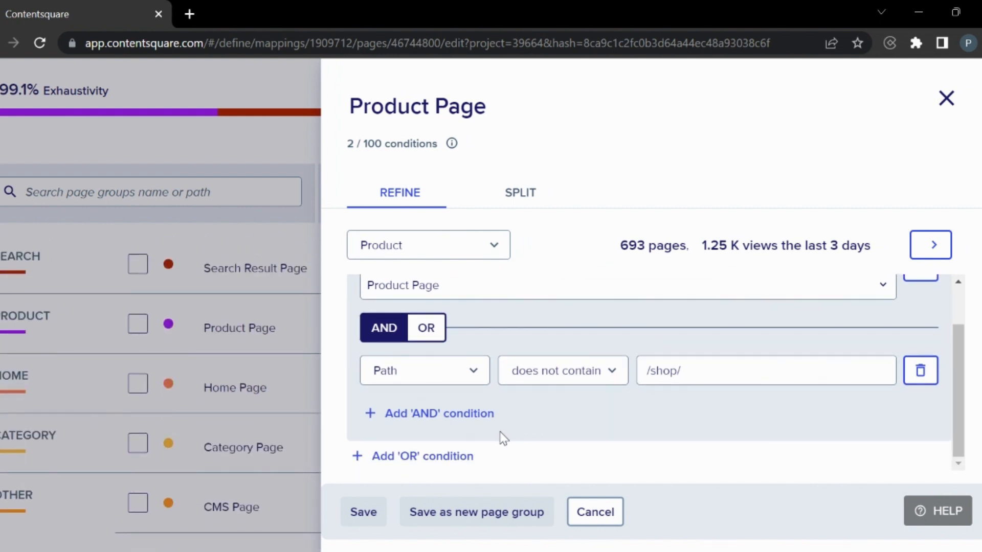
{"action": "left_click", "coordinate": [463, 415]}
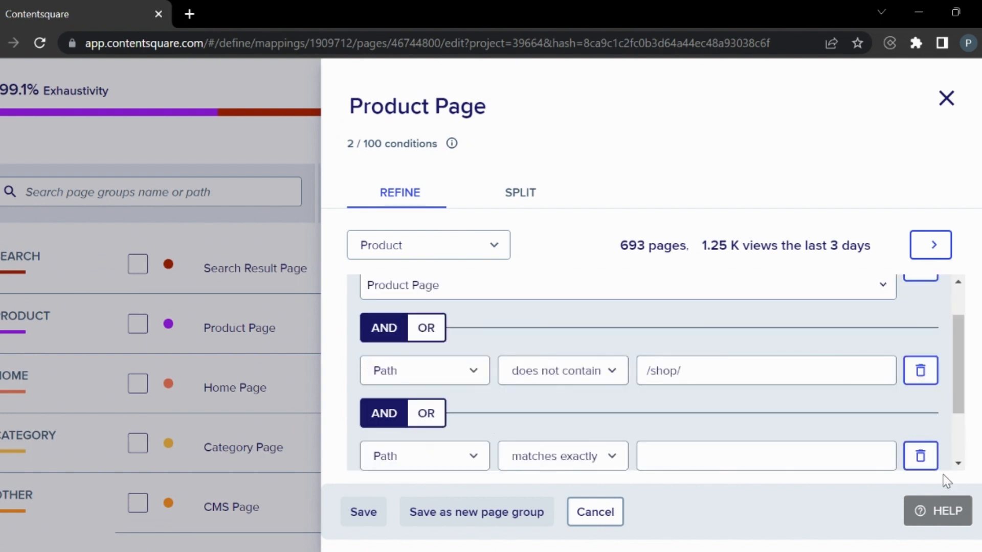
{"action": "left_click", "coordinate": [921, 455]}
{"action": "scroll", "coordinate": [527, 436], "scroll_direction": "up", "scroll_amount": 1}
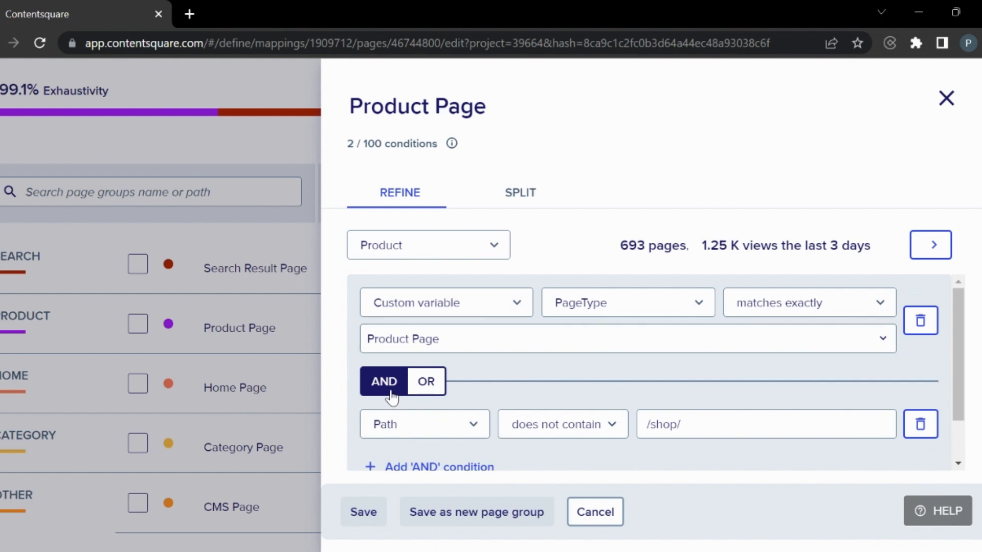
- Add an AND condition based on Path to the Product Page group's conditions
{"action": "scroll", "coordinate": [634, 384], "scroll_direction": "down", "scroll_amount": 2}
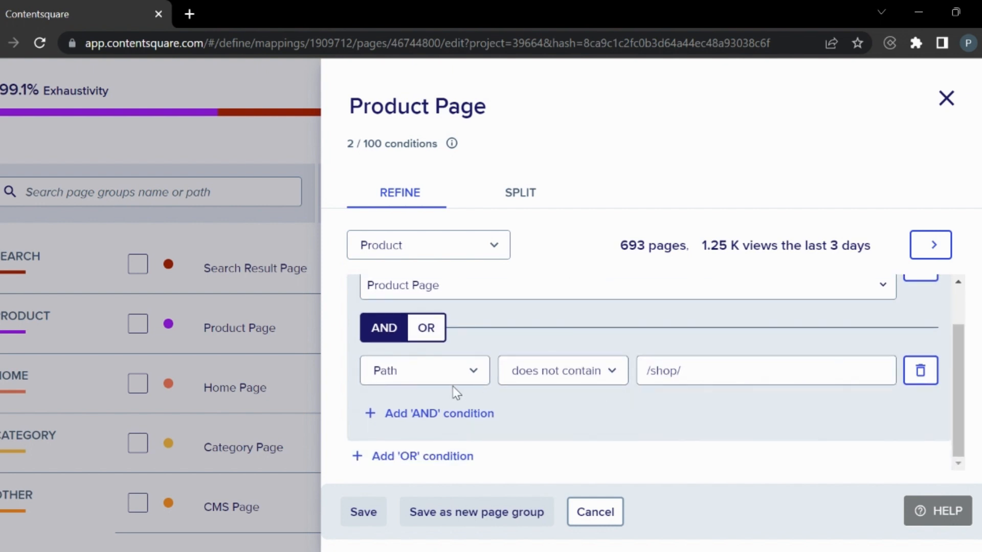
{"action": "left_click", "coordinate": [439, 413]}
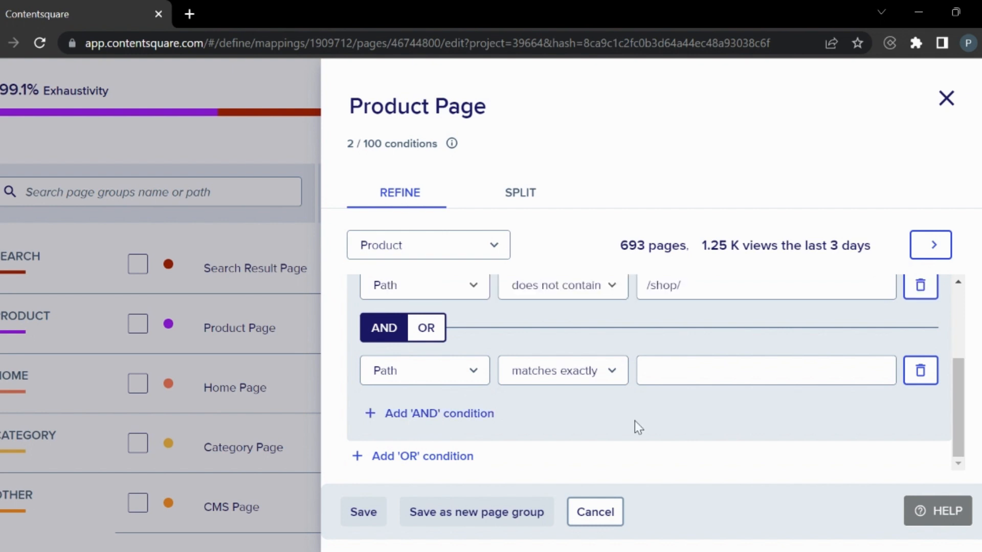
{"action": "left_click", "coordinate": [443, 371]}
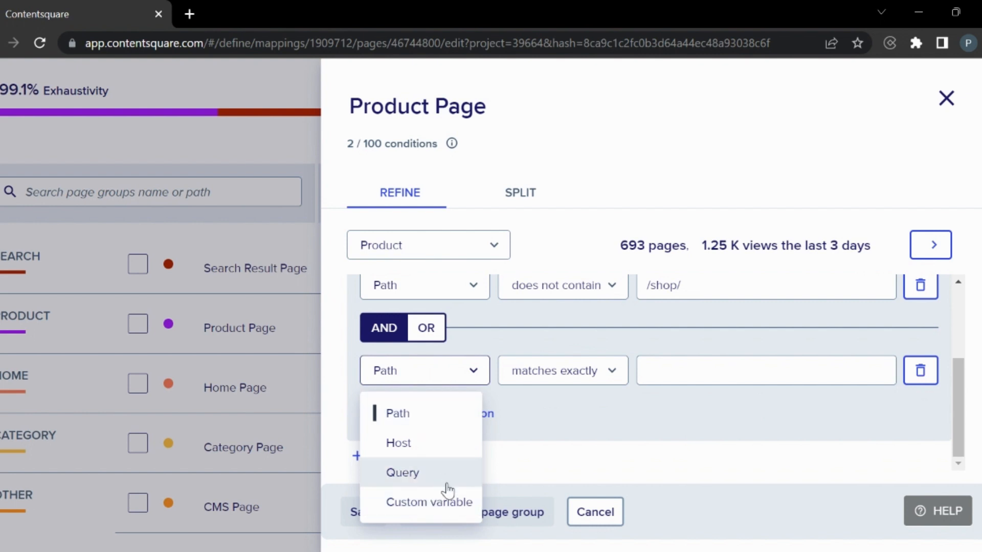
{"action": "left_click", "coordinate": [441, 416]}
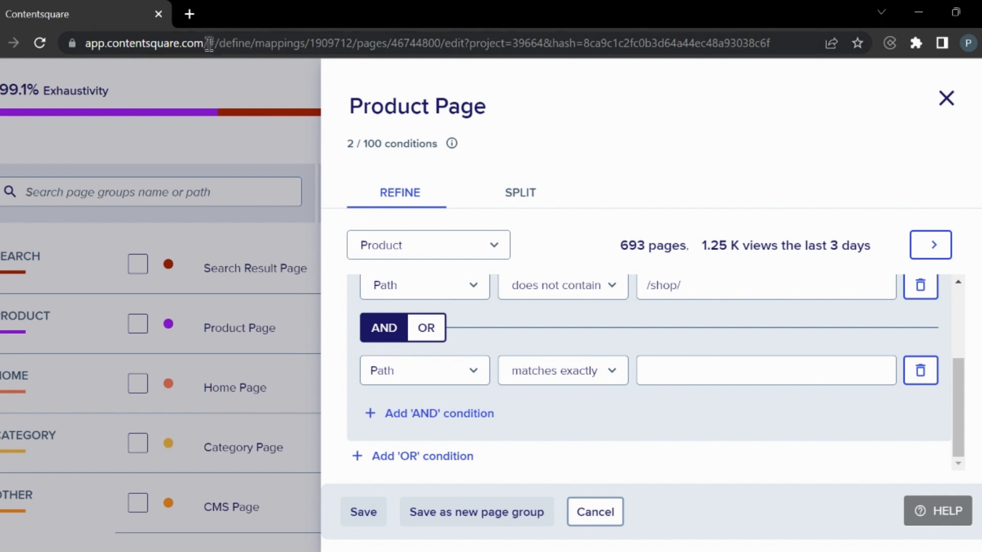
- Examine which part of the current page's URL forms the path after the domain
{"action": "left_click_drag", "start_coordinate": [217, 45], "coordinate": [324, 41]}
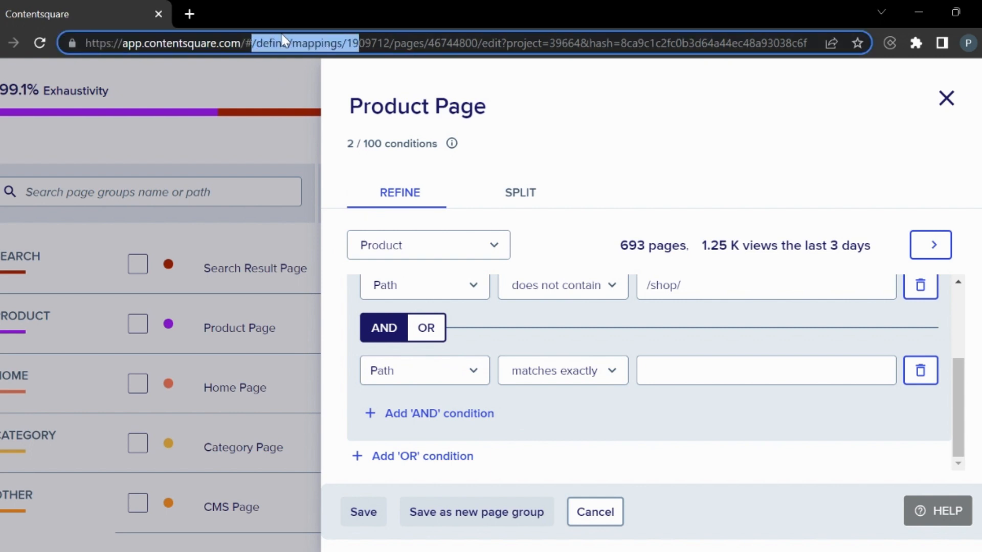
{"action": "left_click", "coordinate": [258, 43]}
{"action": "left_click_drag", "start_coordinate": [256, 43], "coordinate": [289, 31]}
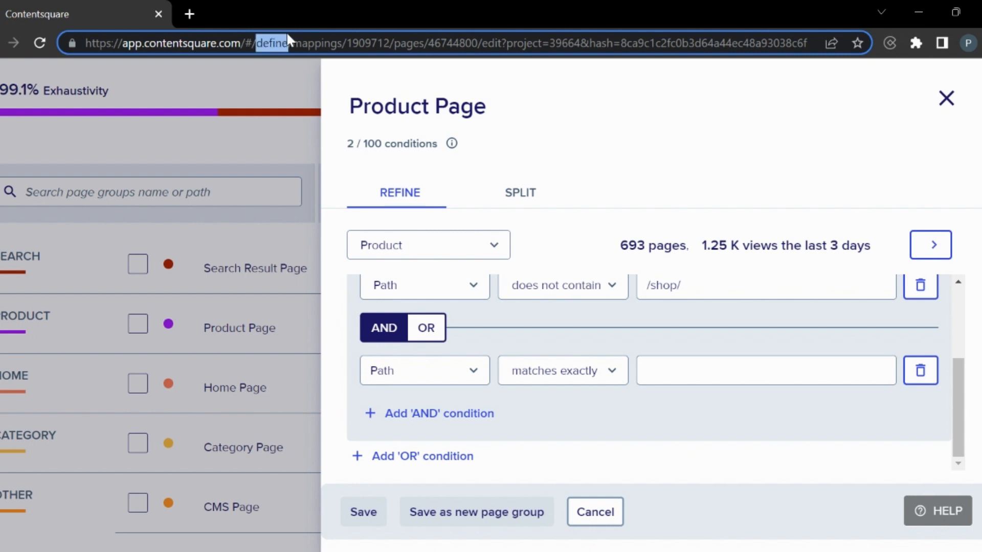
{"action": "left_click", "coordinate": [249, 40]}
{"action": "left_click_drag", "start_coordinate": [249, 40], "coordinate": [675, 46]}
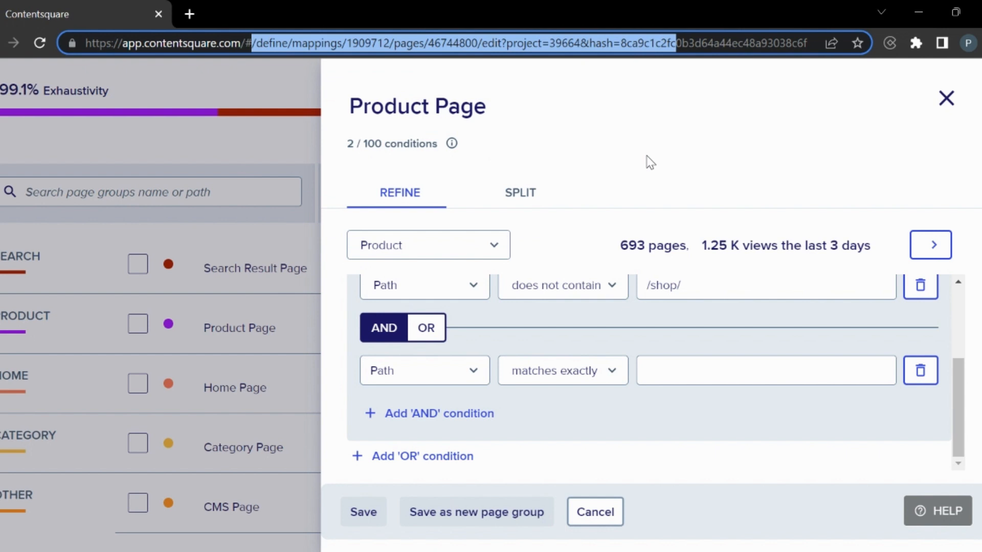
- Review the positive and negative operators for the new Path condition and set it to contains
{"action": "left_click", "coordinate": [581, 381]}
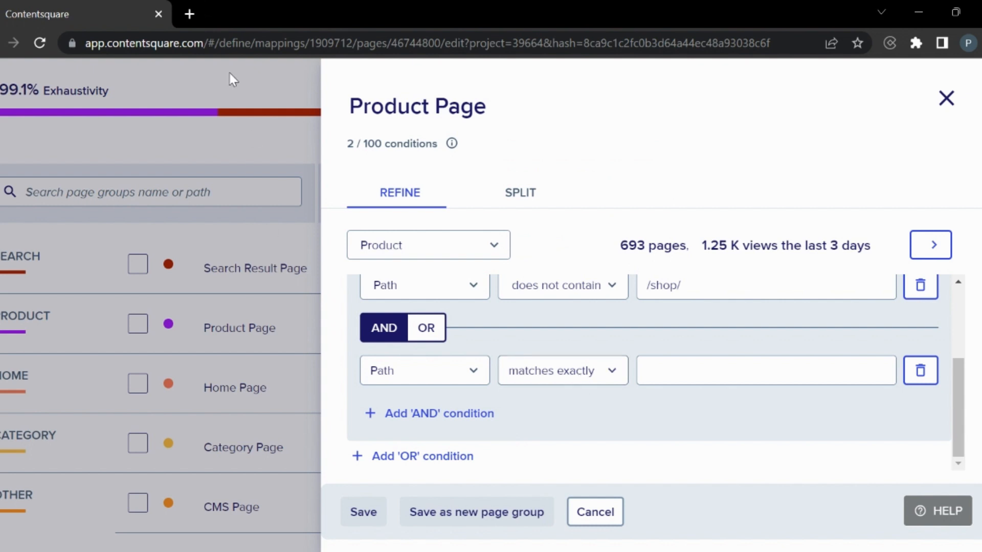
{"action": "left_click", "coordinate": [581, 385]}
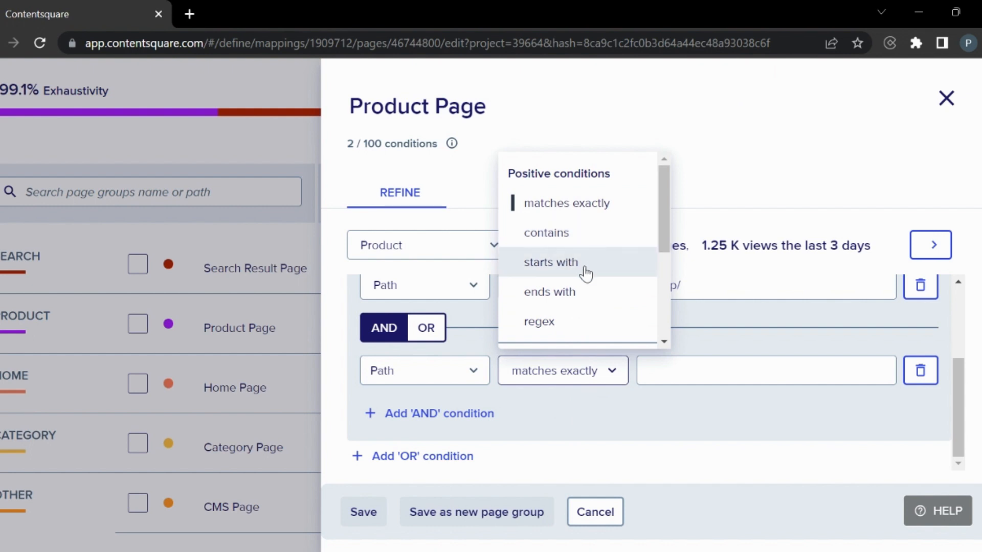
{"action": "scroll", "coordinate": [587, 327], "scroll_direction": "down", "scroll_amount": 2}
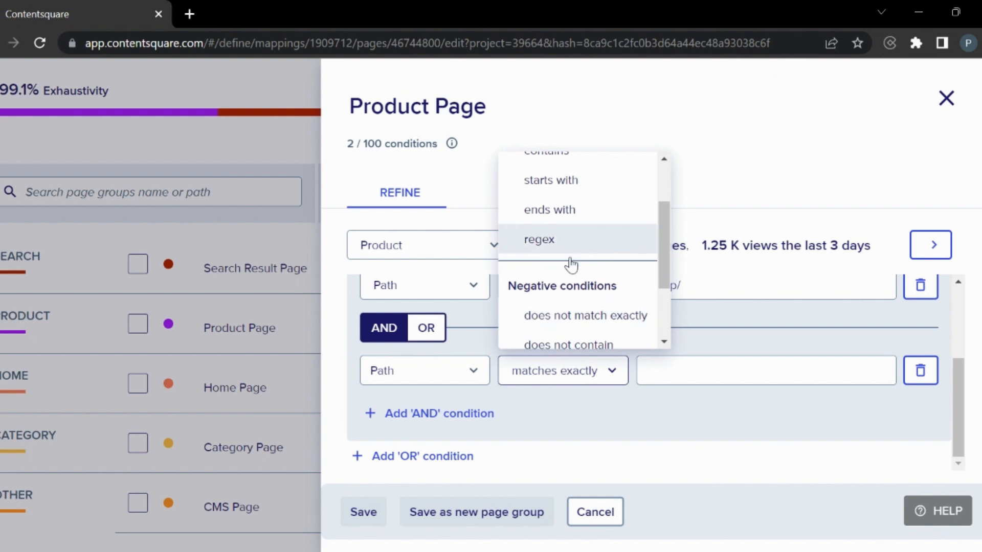
{"action": "scroll", "coordinate": [573, 244], "scroll_direction": "up", "scroll_amount": 2}
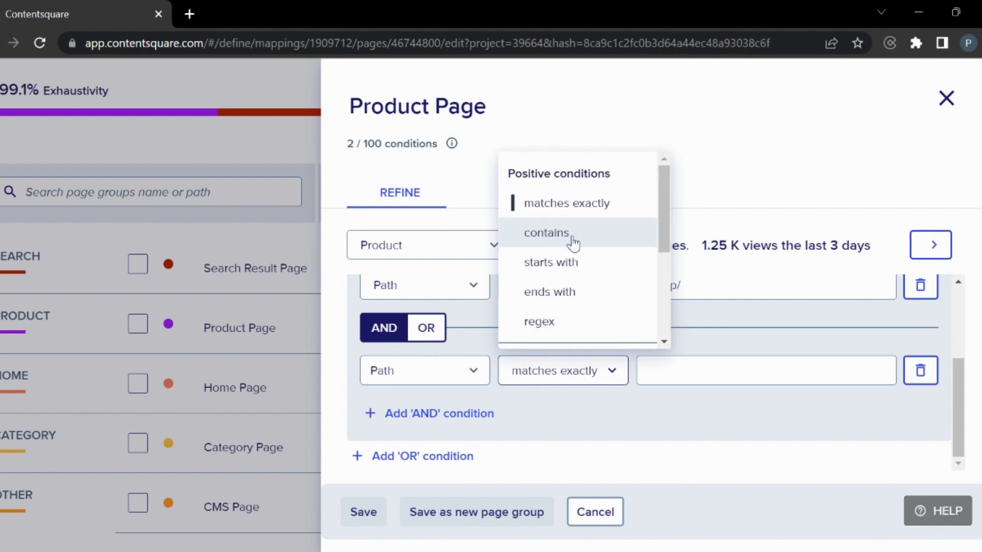
{"action": "left_click", "coordinate": [546, 233]}
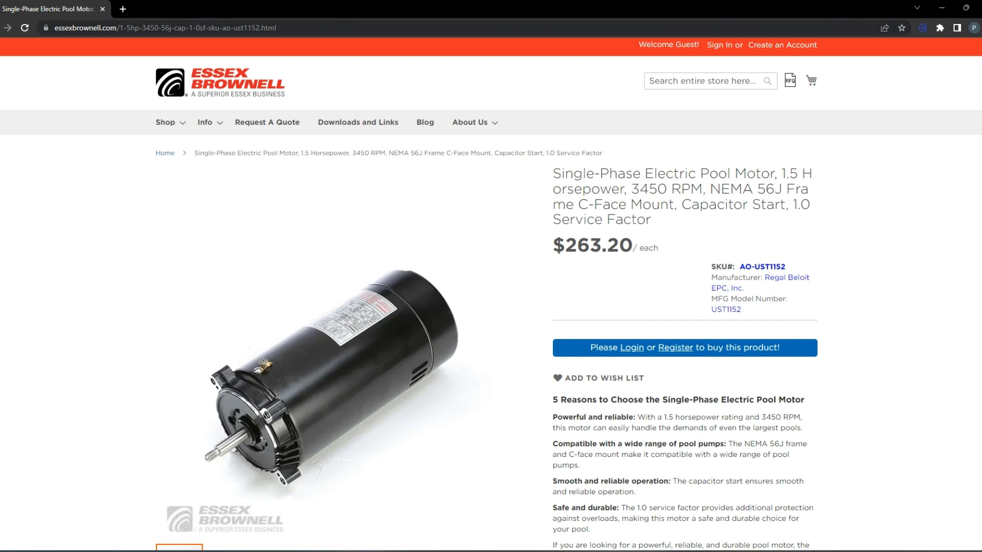
- Switch to the Essex Brownell pool motor page and examine its URL path and product SKU
{"action": "left_click_drag", "start_coordinate": [117, 28], "coordinate": [276, 28]}
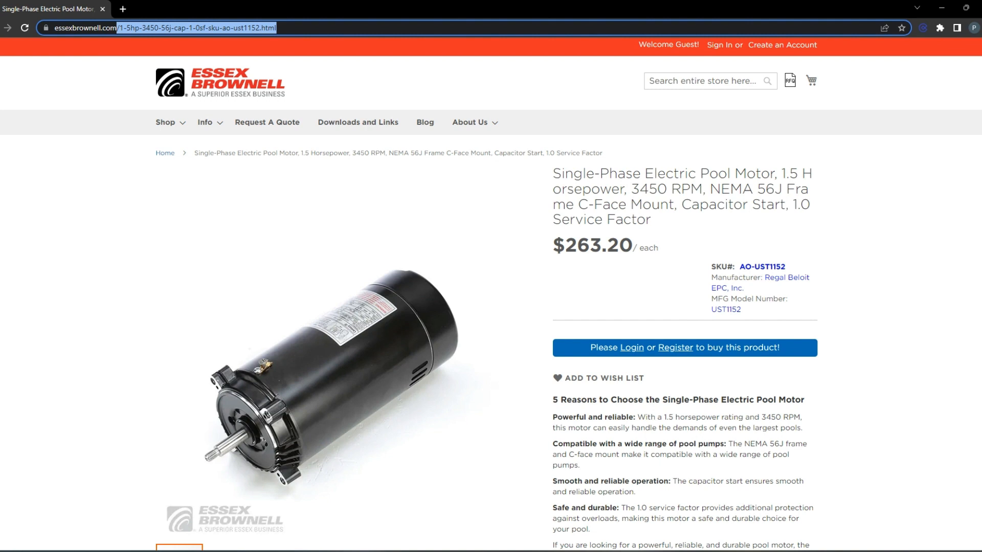
{"action": "left_click", "coordinate": [7, 37]}
{"action": "left_click", "coordinate": [807, 185]}
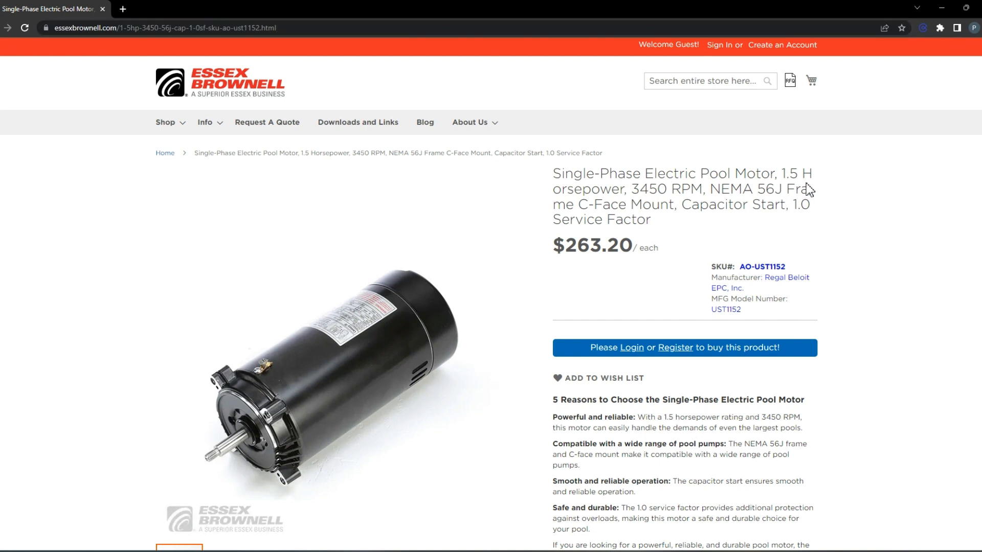
{"action": "left_click", "coordinate": [262, 302]}
{"action": "left_click", "coordinate": [973, 59]}
{"action": "left_click_drag", "start_coordinate": [567, 404], "coordinate": [702, 404]}
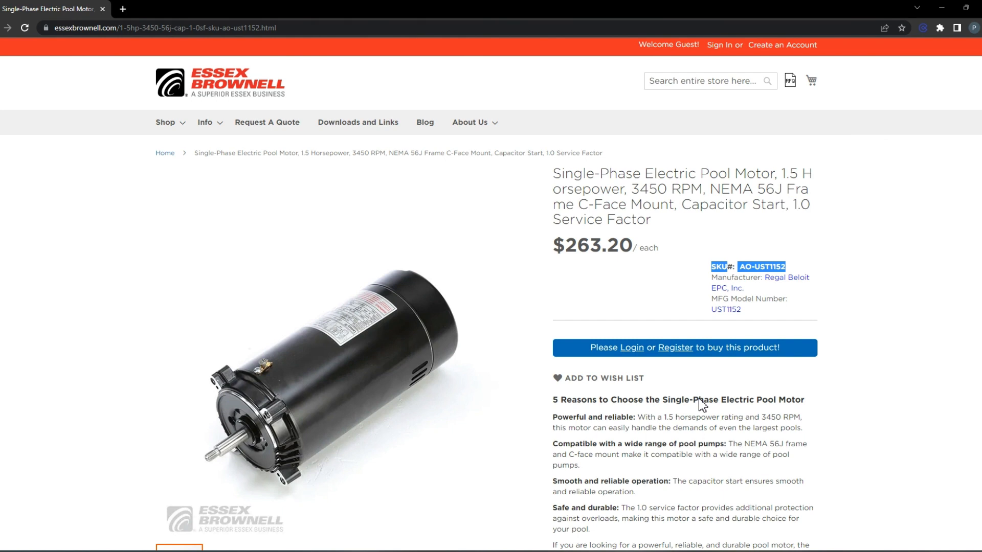
{"action": "left_click", "coordinate": [577, 366]}
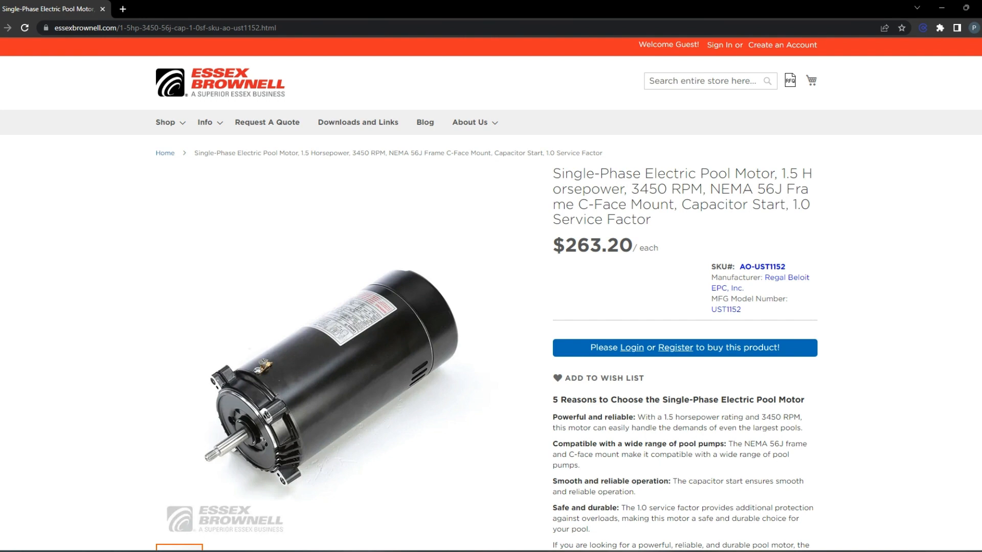
- Locate the SKU in the product URL and enter its ust1152 part as the new Path condition's value in Contentsquare
{"action": "left_click_drag", "start_coordinate": [208, 28], "coordinate": [260, 28]}
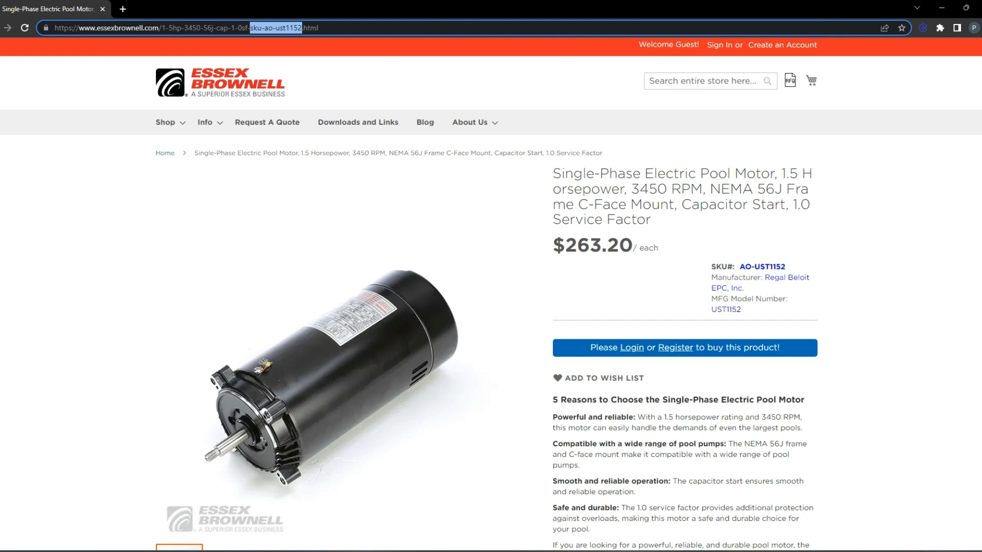
{"action": "left_click", "coordinate": [254, 28]}
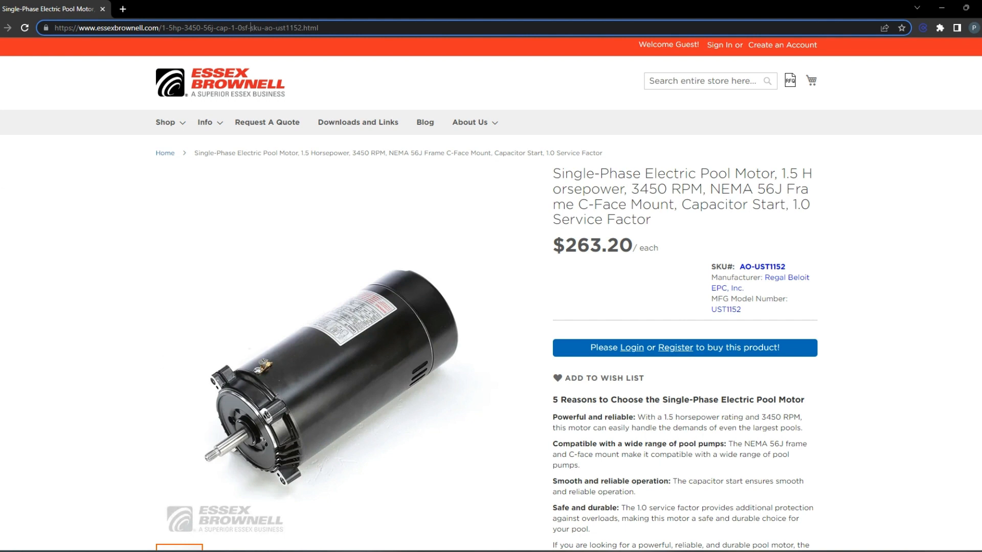
{"action": "left_click_drag", "start_coordinate": [250, 28], "coordinate": [303, 28]}
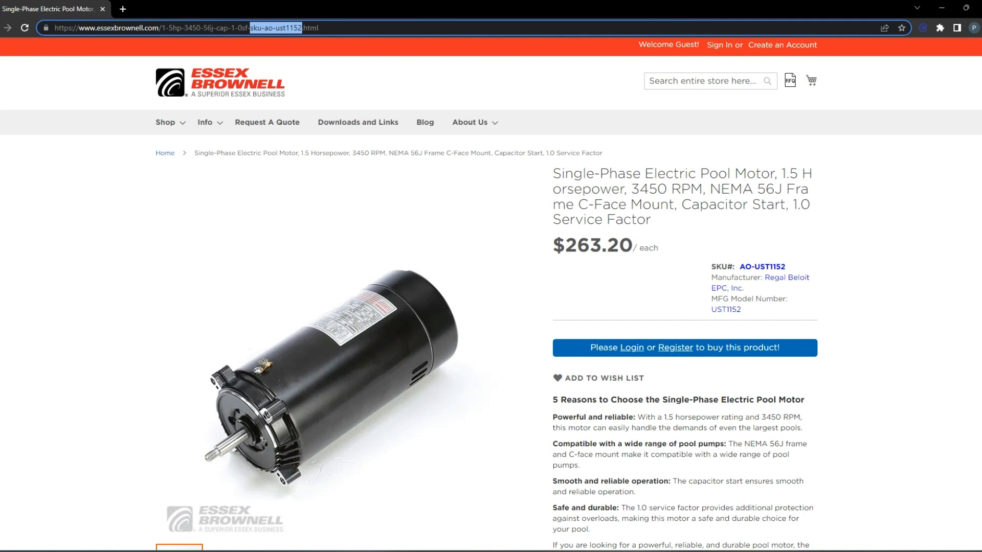
{"action": "left_click", "coordinate": [273, 28]}
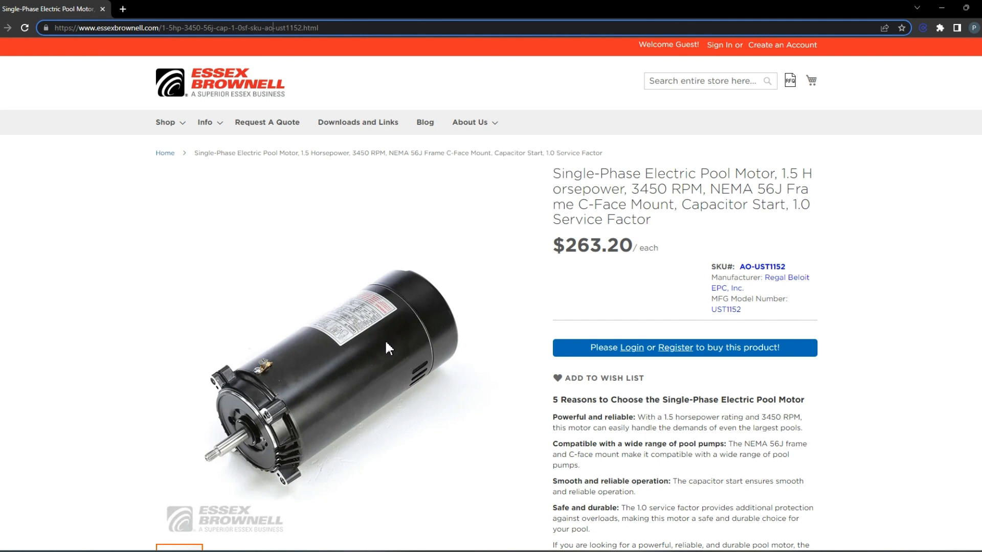
{"action": "left_click_drag", "start_coordinate": [276, 28], "coordinate": [303, 28]}
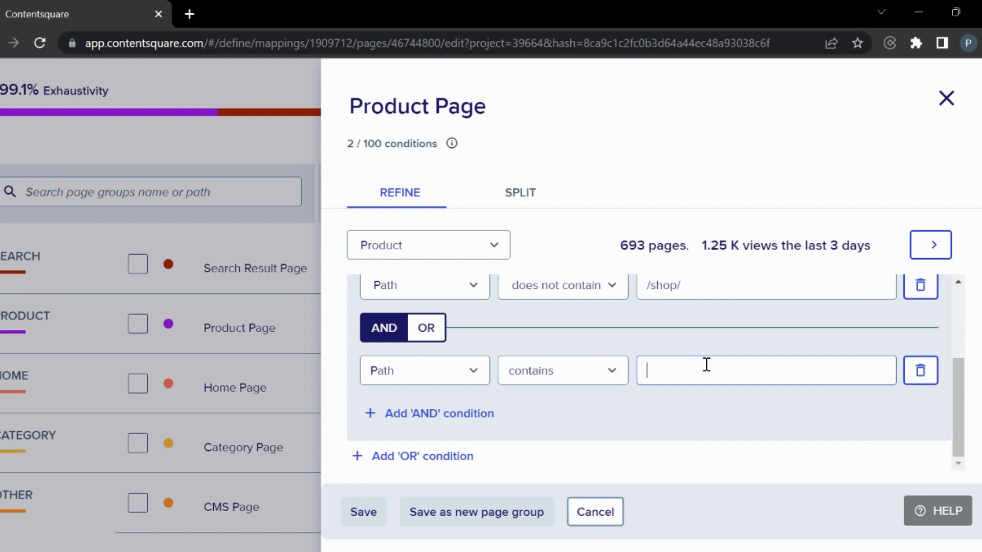
{"action": "type", "text": "ust1152"}
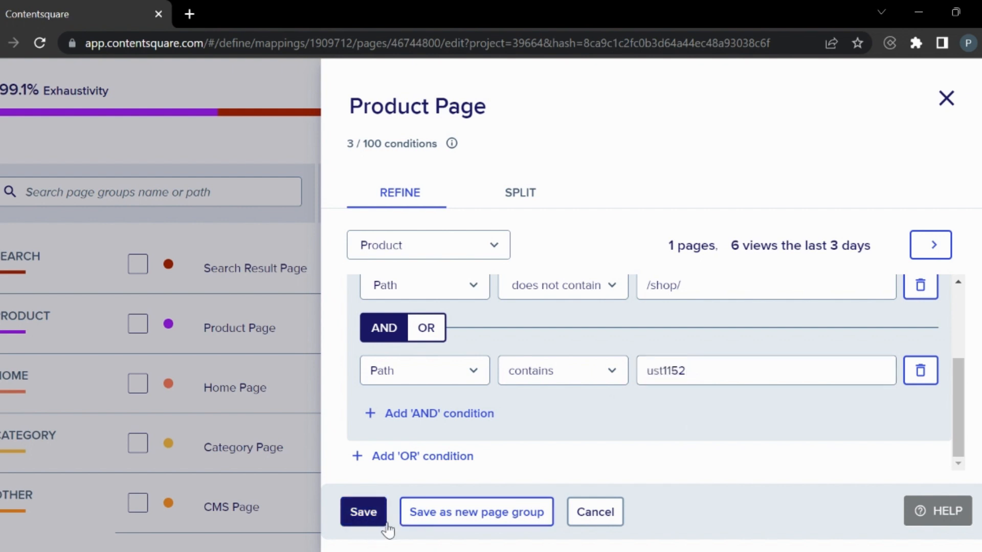
- Save the refined conditions as a new page group named "Single Phase Motor"
{"action": "left_click", "coordinate": [462, 525]}
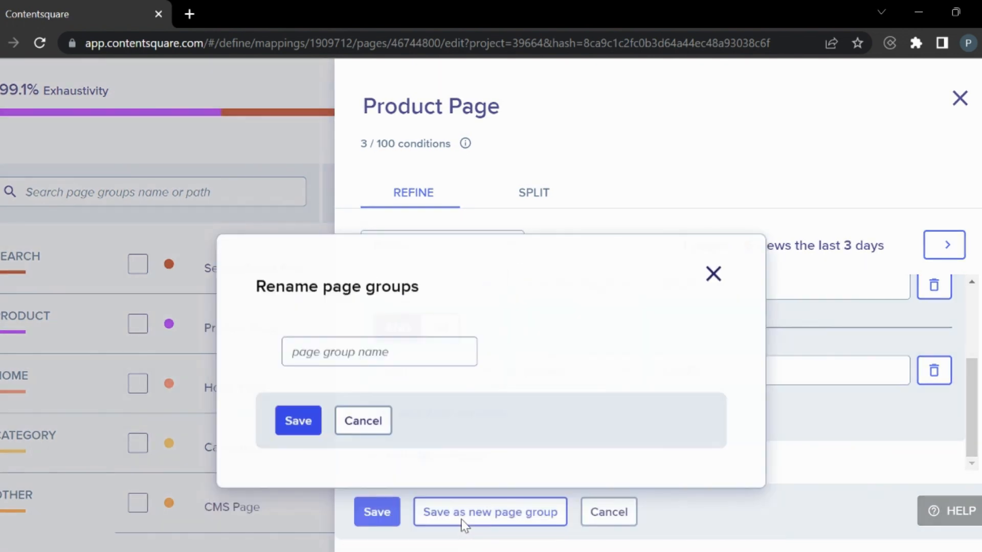
{"action": "left_click", "coordinate": [447, 298]}
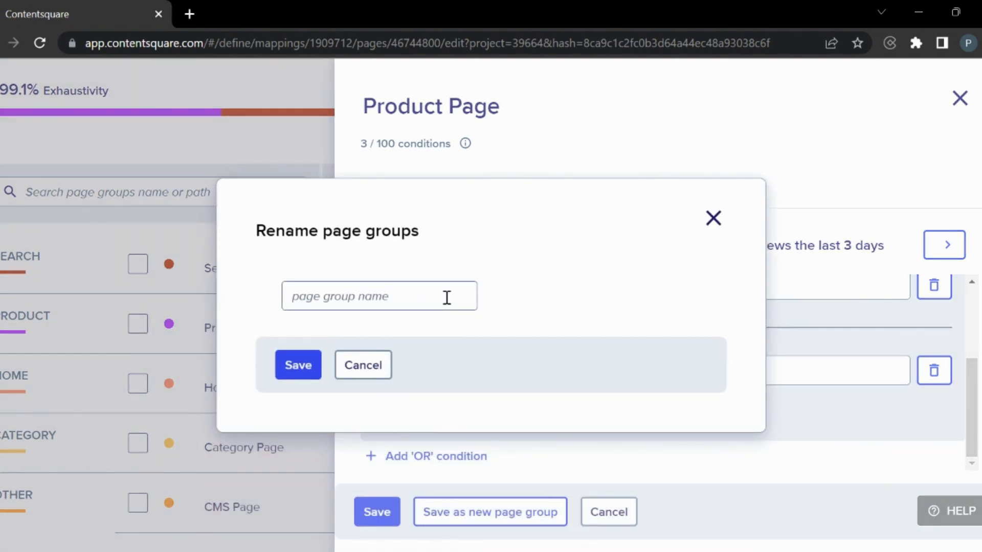
{"action": "type", "text": "Single Phase Motor"}
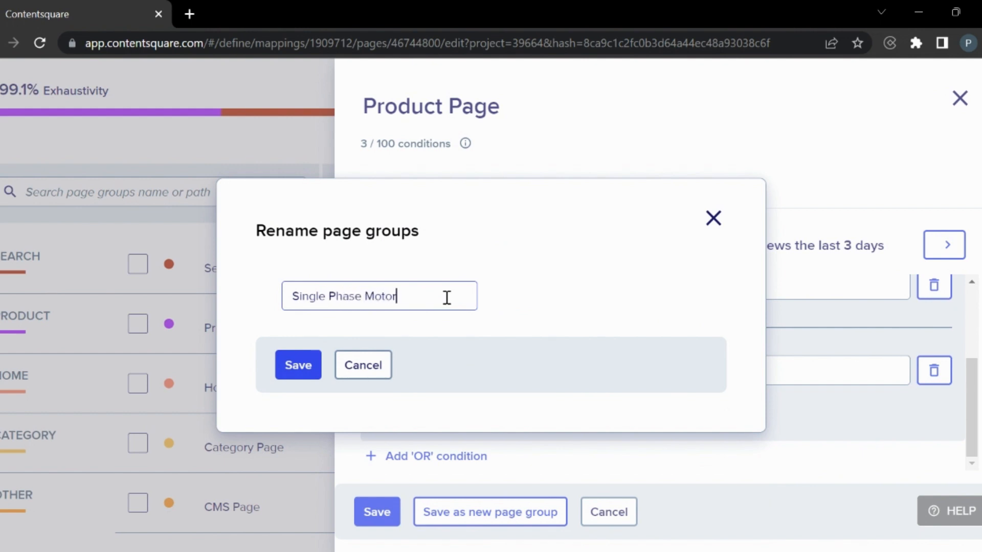
{"action": "left_click", "coordinate": [310, 361]}
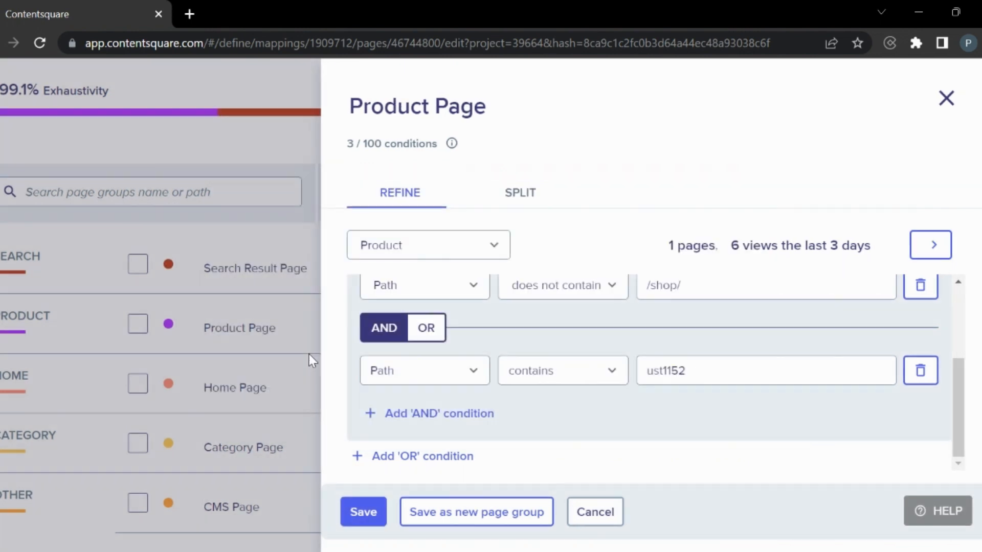
- Exclude the conflicting page from the Product Page group, confirm the new group's creation and check the page group list
{"action": "left_click", "coordinate": [388, 509]}
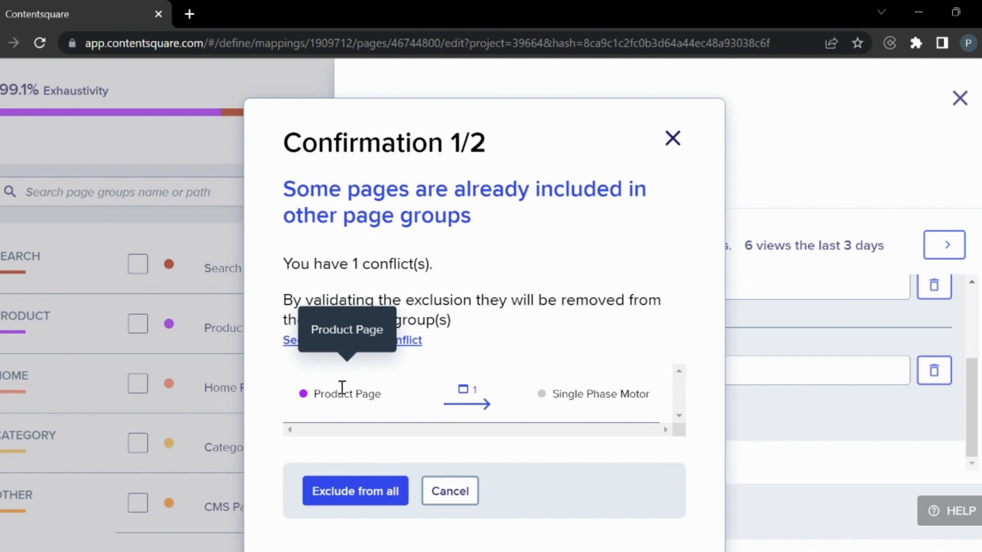
{"action": "left_click", "coordinate": [362, 503]}
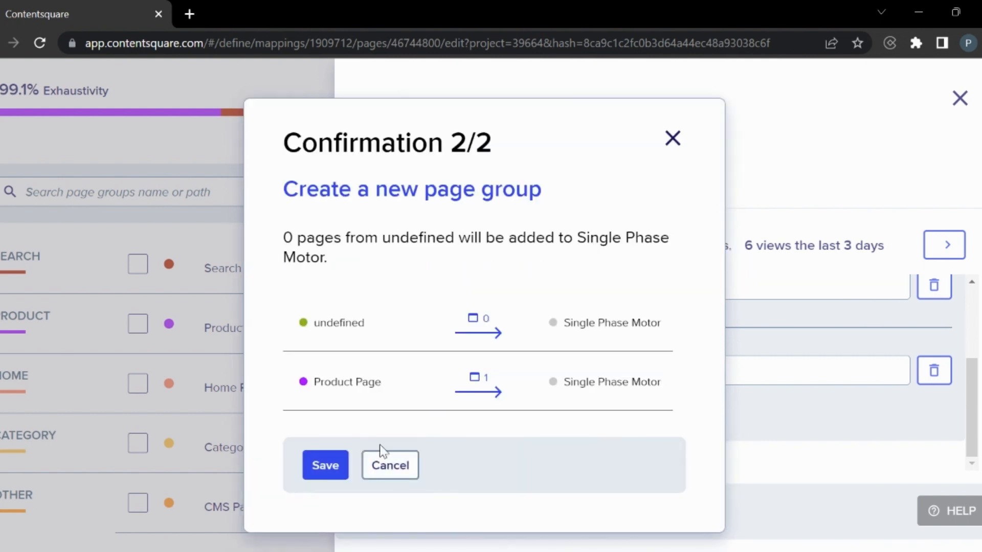
{"action": "left_click", "coordinate": [322, 480]}
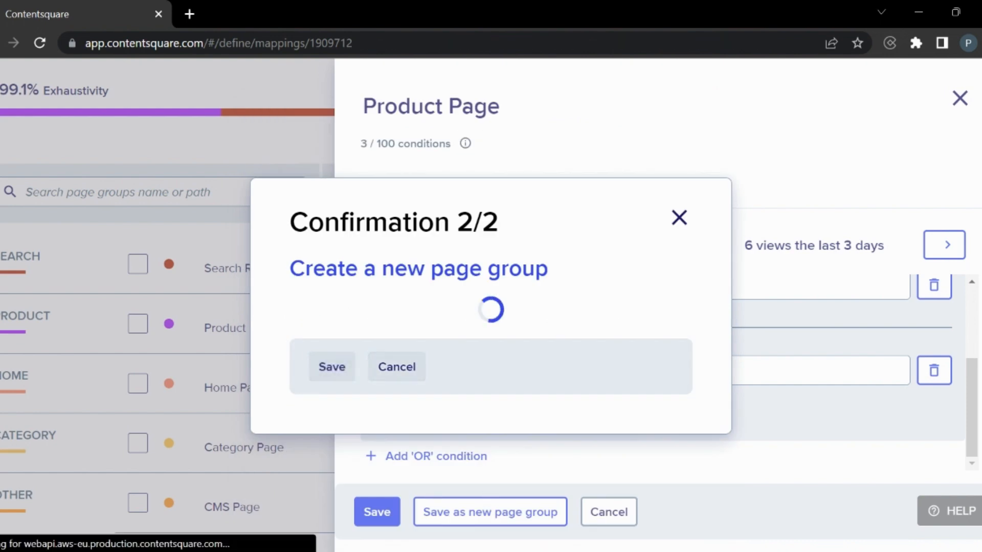
{"action": "scroll", "coordinate": [503, 289], "scroll_direction": "down", "scroll_amount": 8}
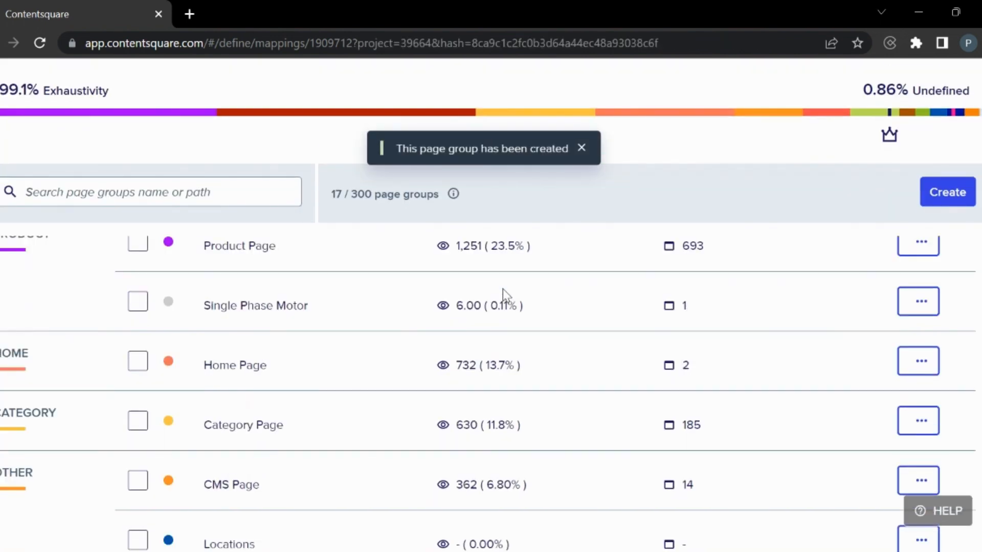
{"action": "scroll", "coordinate": [502, 289], "scroll_direction": "up", "scroll_amount": 2}
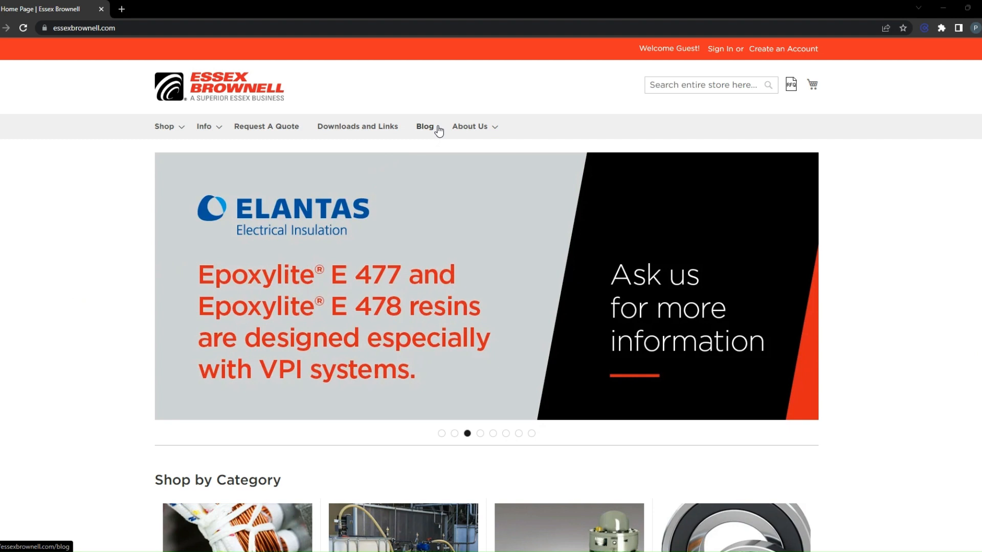
- Open the Silicones Series: Conformal Coatings post on the Essex Brownell blog and examine the id part of its URL
{"action": "left_click", "coordinate": [439, 131]}
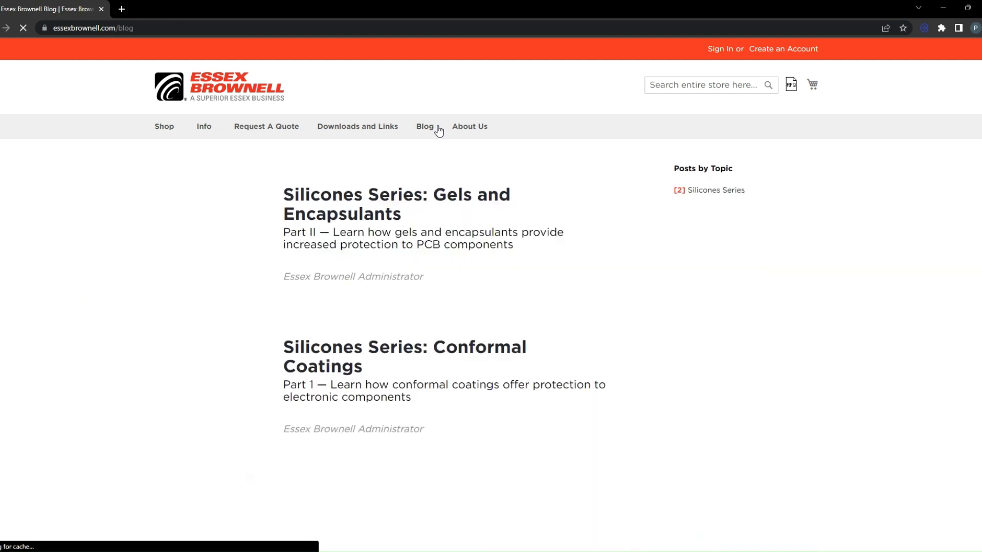
{"action": "left_click", "coordinate": [375, 357]}
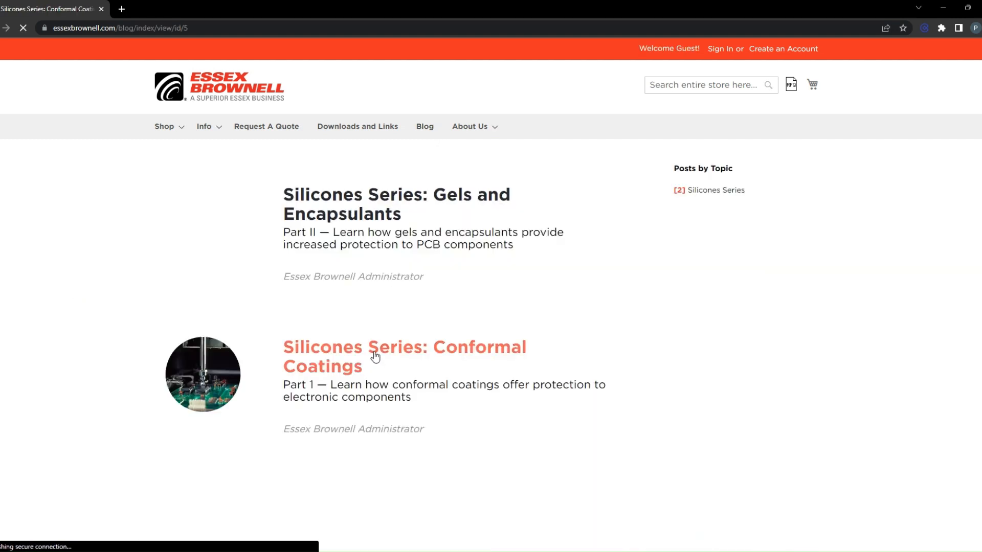
{"action": "scroll", "coordinate": [376, 357], "scroll_direction": "down", "scroll_amount": 1}
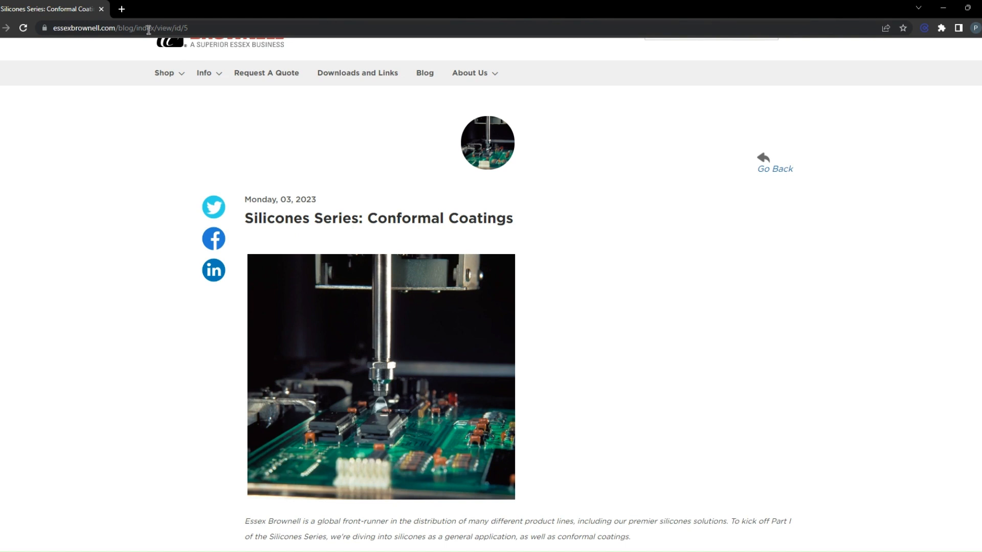
{"action": "double_click", "coordinate": [176, 28]}
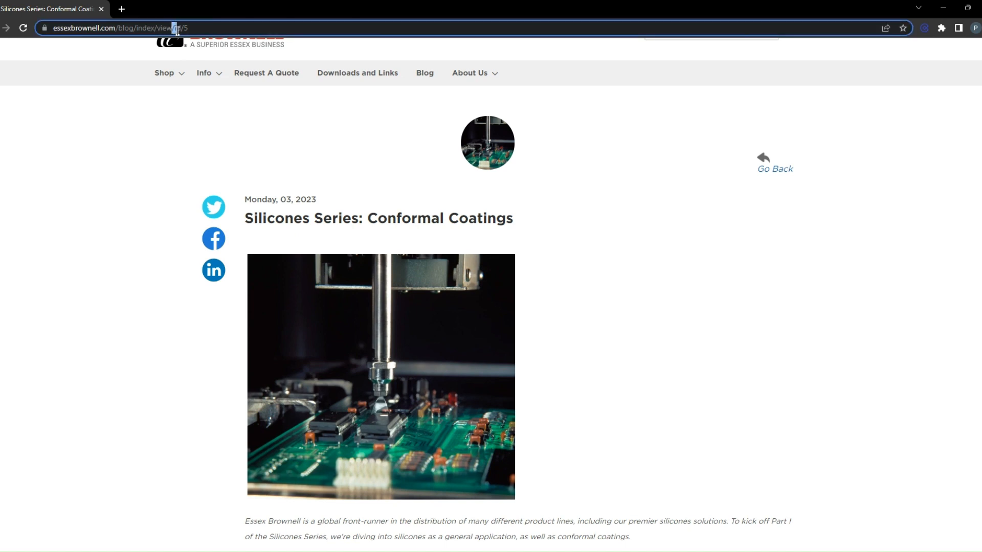
{"action": "left_click_drag", "start_coordinate": [176, 29], "coordinate": [189, 29]}
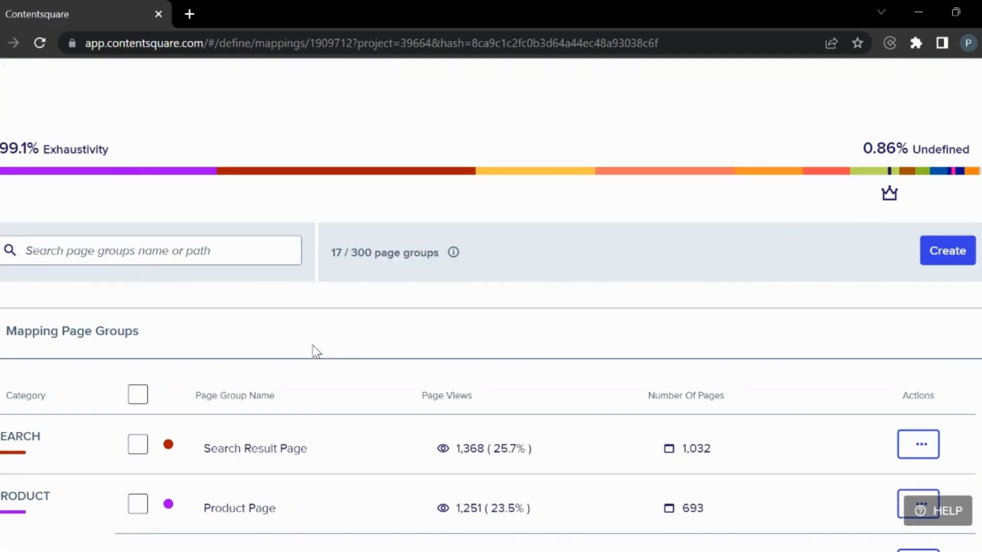
- Open the CMS Page group in the Contentsquare mapping and add an AND condition to it
{"action": "scroll", "coordinate": [355, 361], "scroll_direction": "up", "scroll_amount": 3}
{"action": "scroll", "coordinate": [355, 322], "scroll_direction": "down", "scroll_amount": 10}
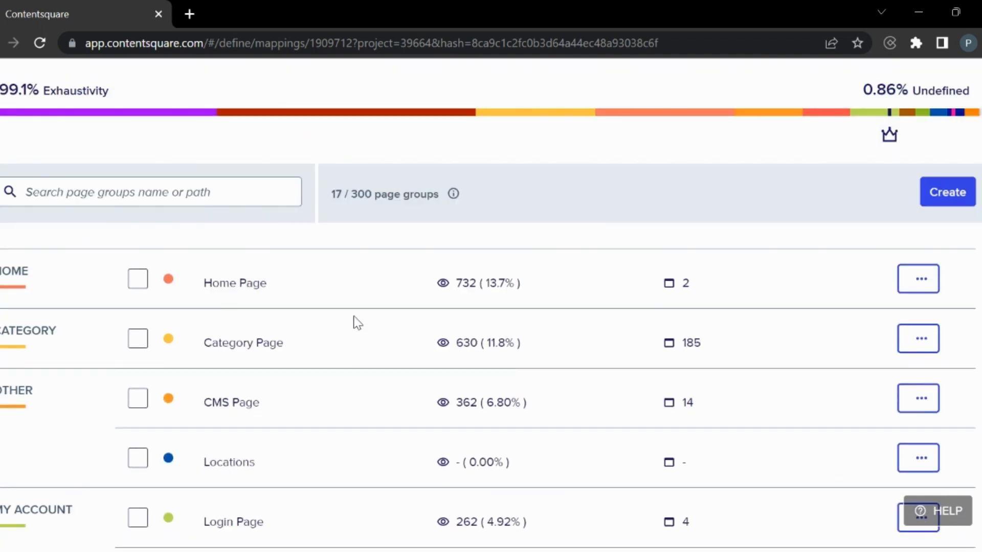
{"action": "scroll", "coordinate": [338, 355], "scroll_direction": "up", "scroll_amount": 15}
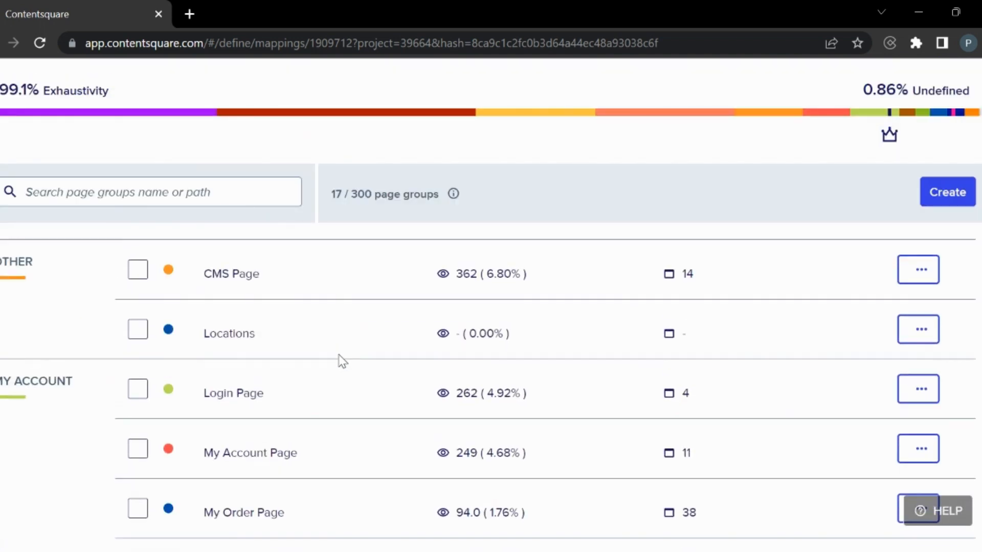
{"action": "scroll", "coordinate": [341, 361], "scroll_direction": "down", "scroll_amount": 5}
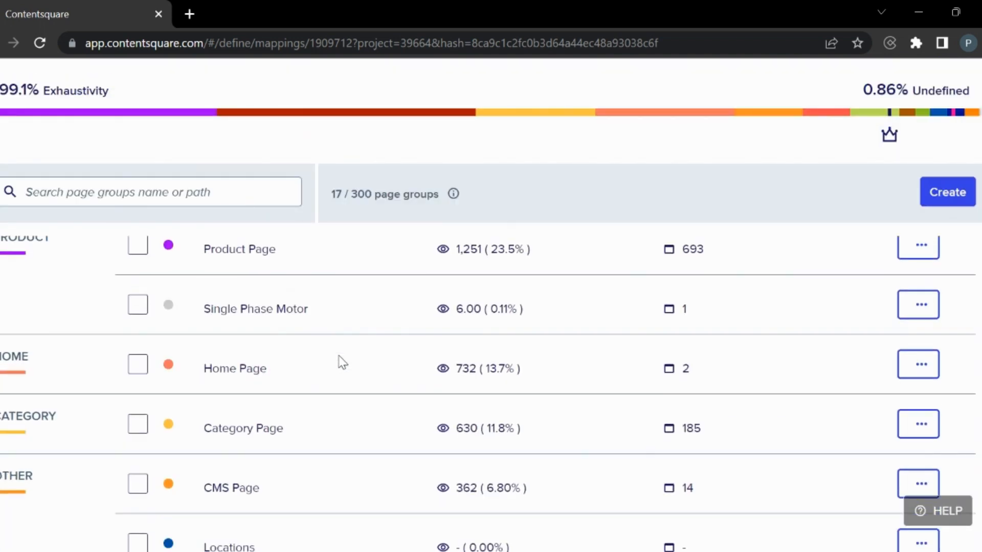
{"action": "left_click", "coordinate": [222, 445]}
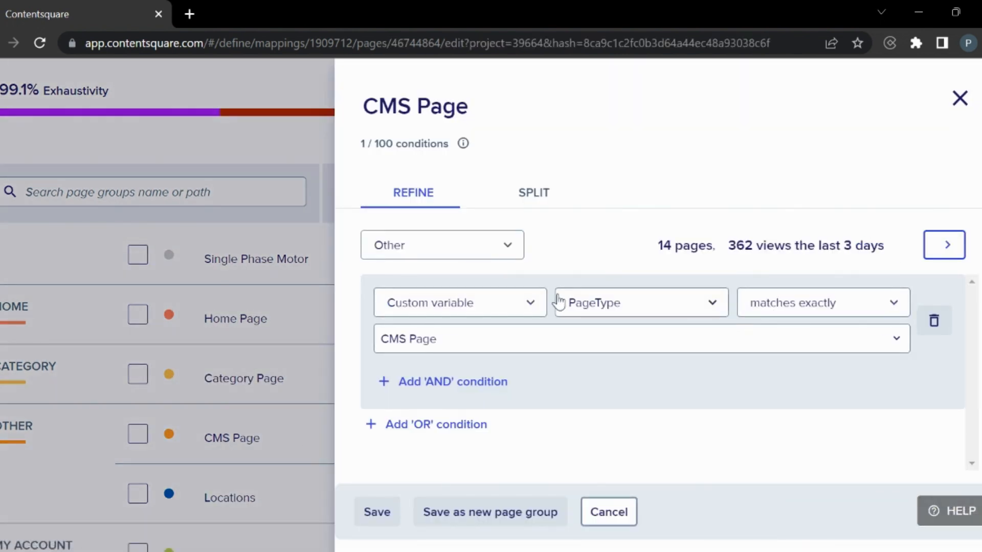
{"action": "left_click", "coordinate": [472, 383]}
{"action": "scroll", "coordinate": [603, 355], "scroll_direction": "down", "scroll_amount": 2}
{"action": "scroll", "coordinate": [581, 368], "scroll_direction": "up", "scroll_amount": 2}
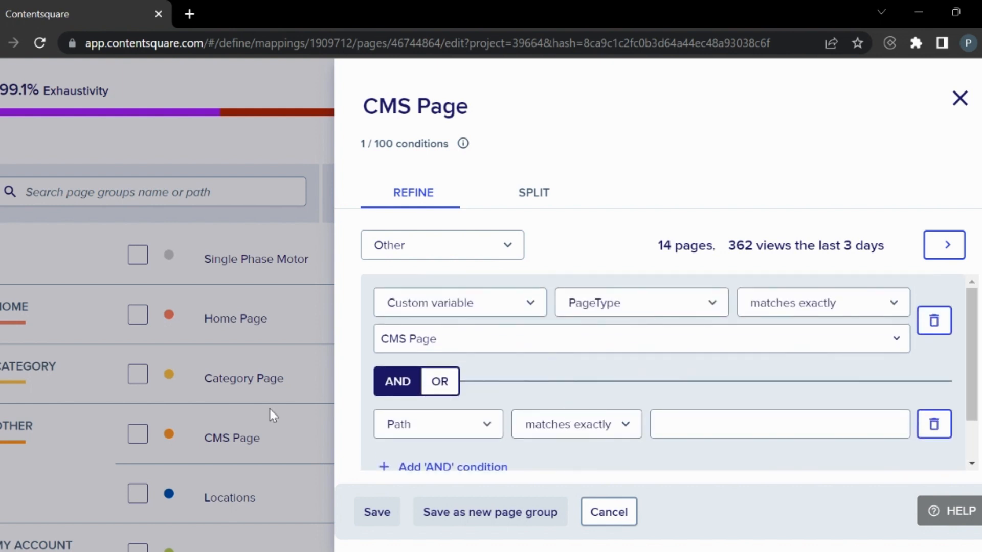
- Set the new Path condition of the CMS Page group to contains "id/5"
{"action": "scroll", "coordinate": [595, 297], "scroll_direction": "down", "scroll_amount": 1}
{"action": "left_click", "coordinate": [582, 384]}
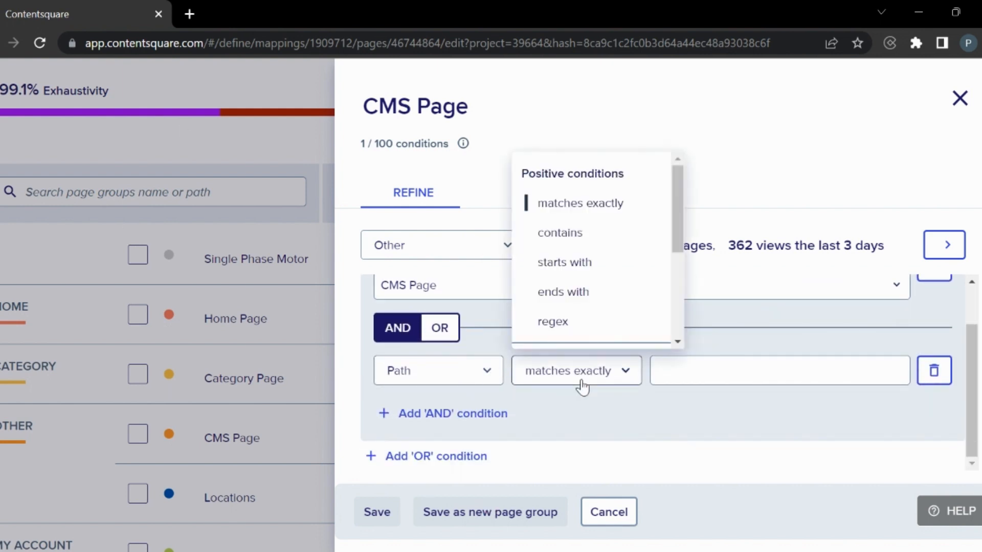
{"action": "left_click", "coordinate": [634, 234]}
{"action": "left_click", "coordinate": [733, 367]}
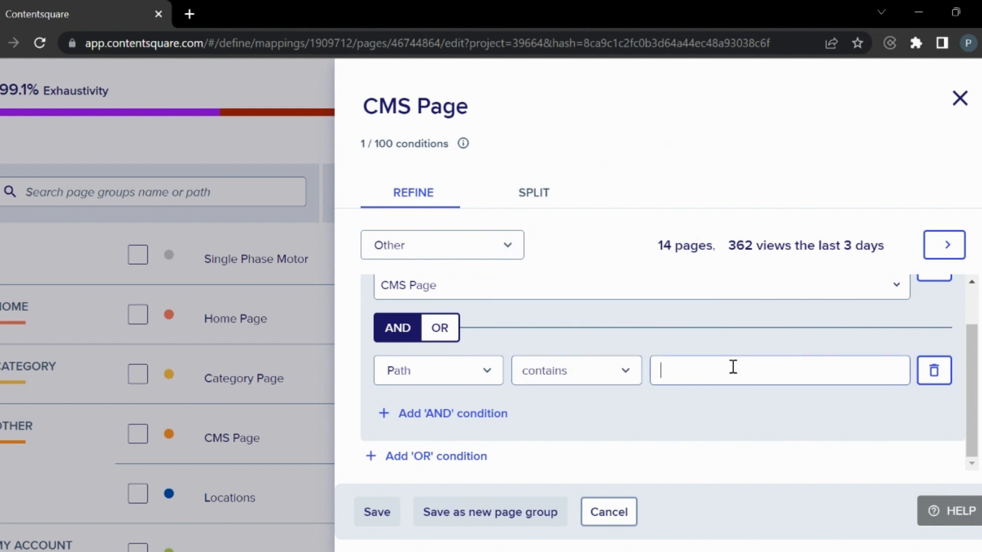
{"action": "type", "text": "id/5"}
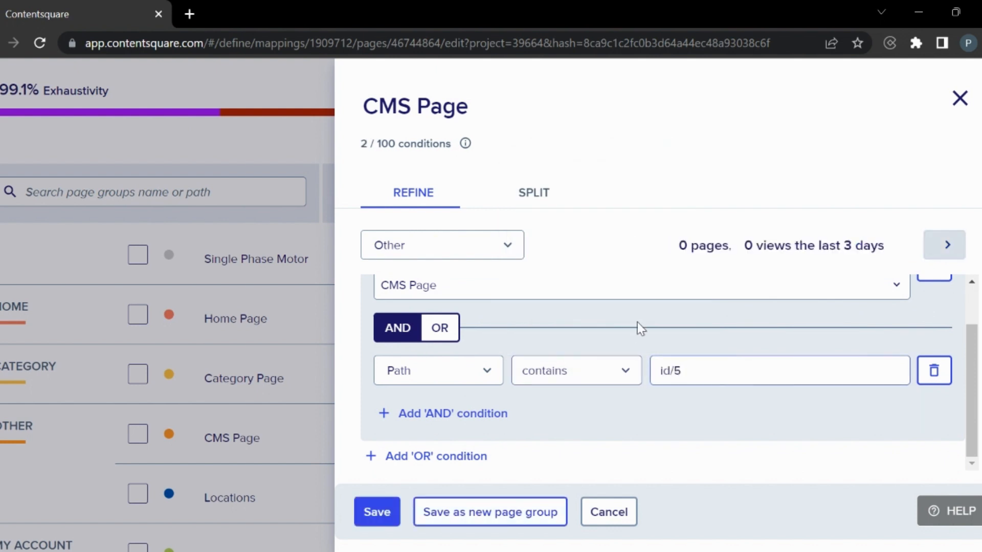
- Save the refined CMS conditions as a new page group named "Blog 1" and check it in the page group list
{"action": "left_click", "coordinate": [471, 514]}
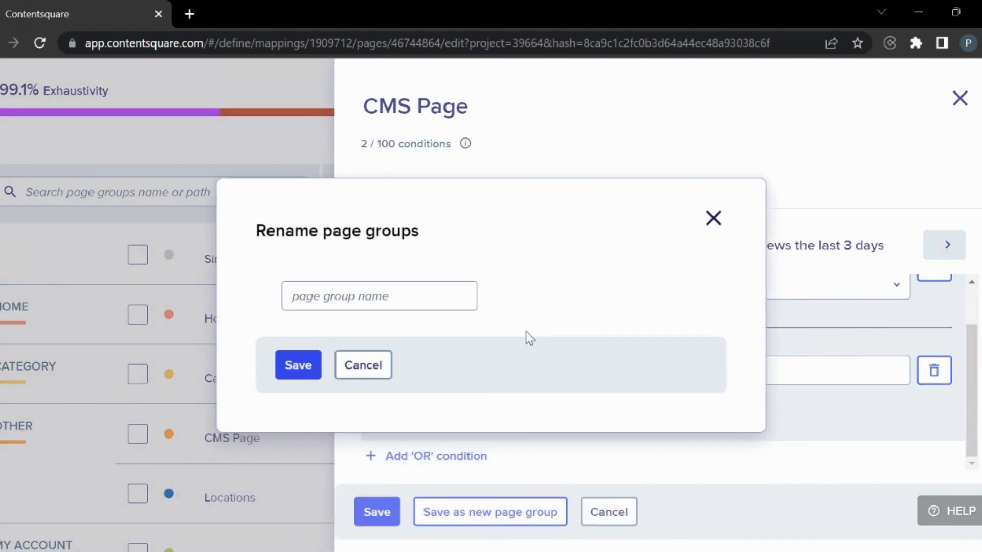
{"action": "left_click", "coordinate": [361, 302]}
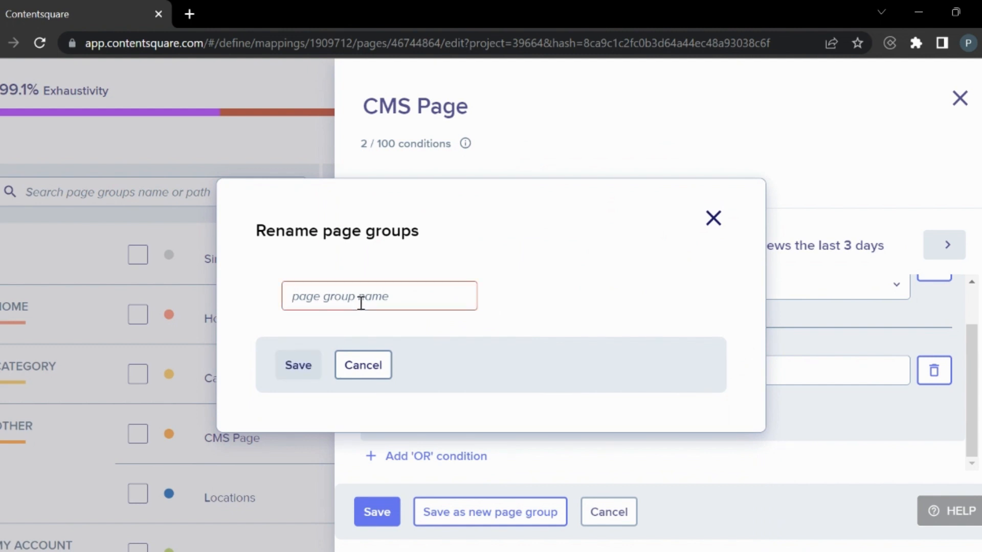
{"action": "type", "text": "Blog "}
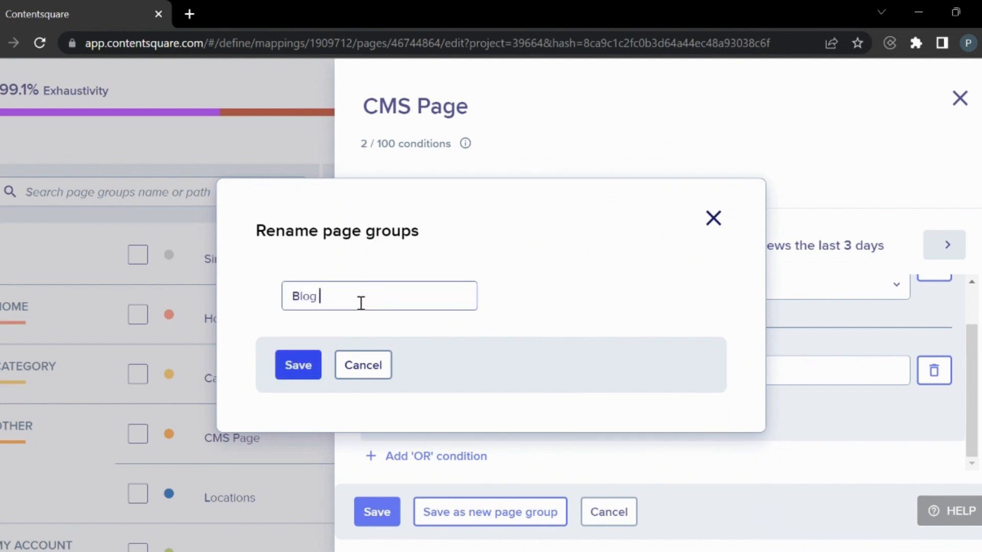
{"action": "type", "text": "1"}
{"action": "left_click", "coordinate": [300, 366]}
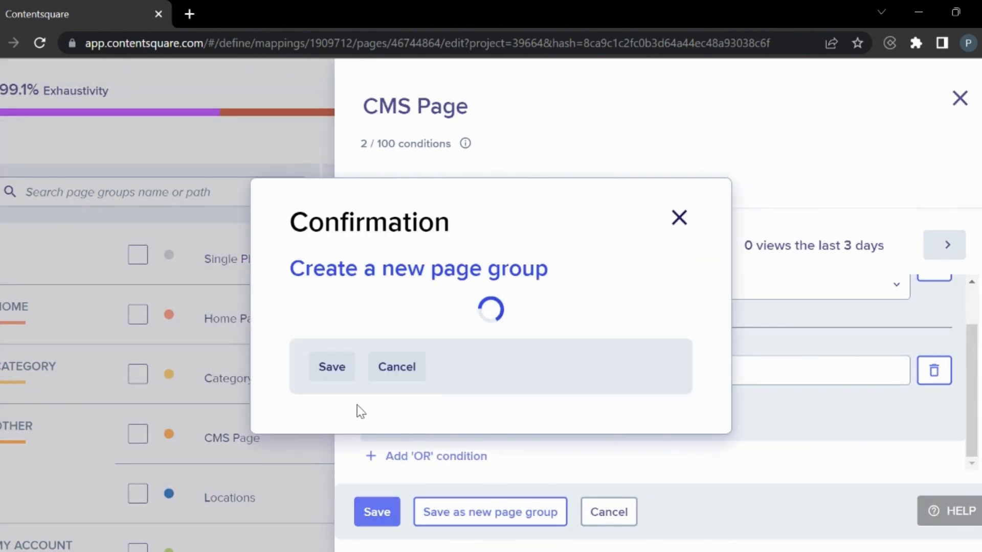
{"action": "left_click", "coordinate": [332, 415]}
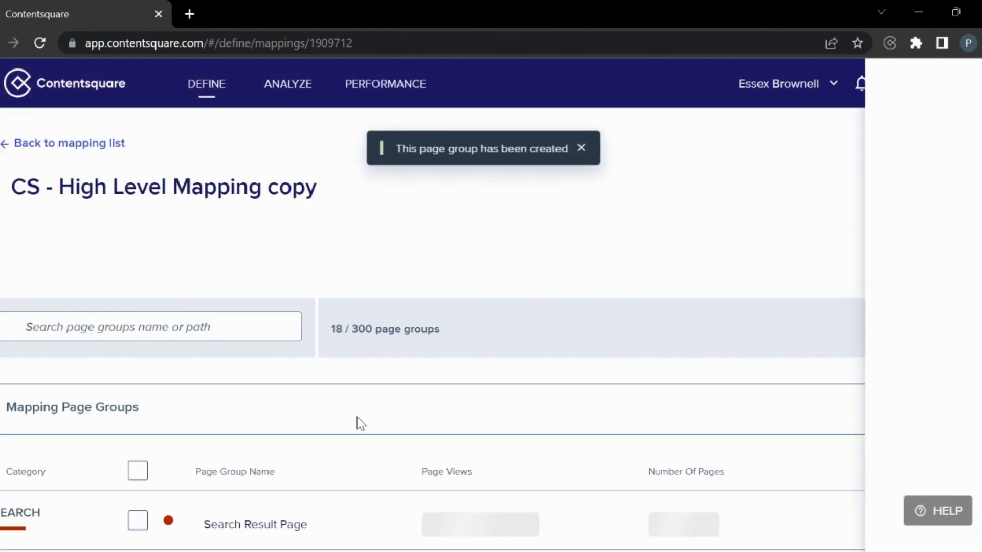
{"action": "scroll", "coordinate": [357, 417], "scroll_direction": "down", "scroll_amount": 9}
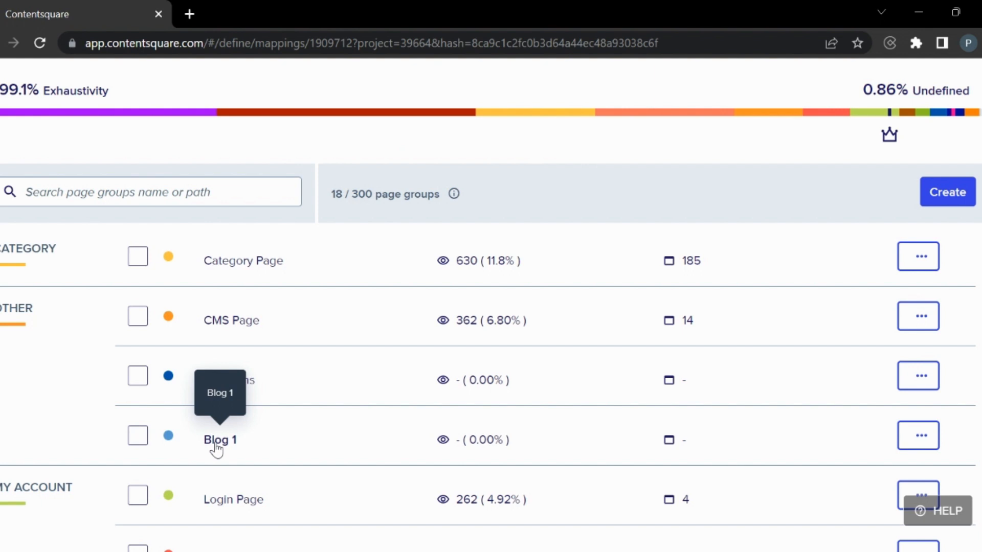
- Open the Single Phase Motor page group and review its existing conditions
{"action": "scroll", "coordinate": [307, 440], "scroll_direction": "up", "scroll_amount": 3}
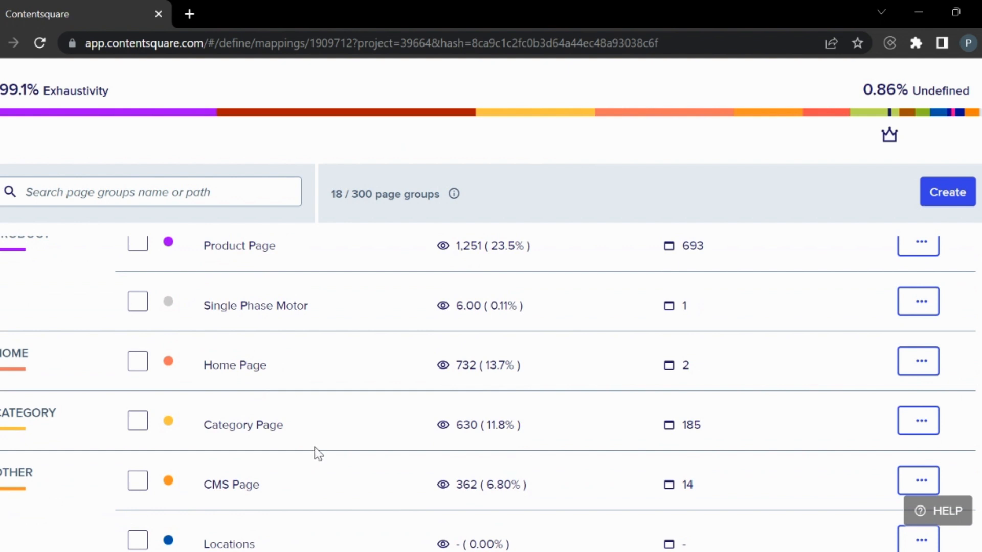
{"action": "left_click", "coordinate": [243, 317]}
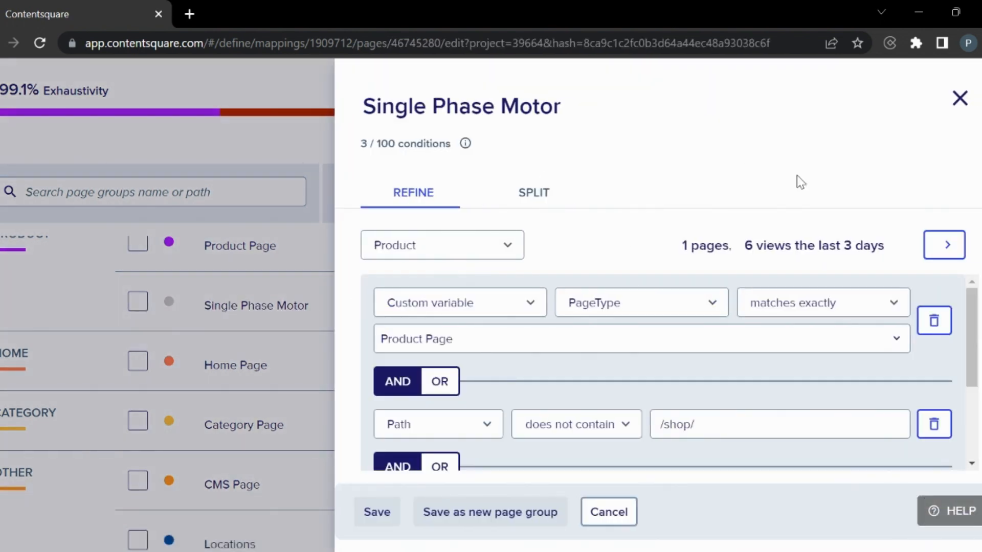
{"action": "scroll", "coordinate": [749, 356], "scroll_direction": "down", "scroll_amount": 3}
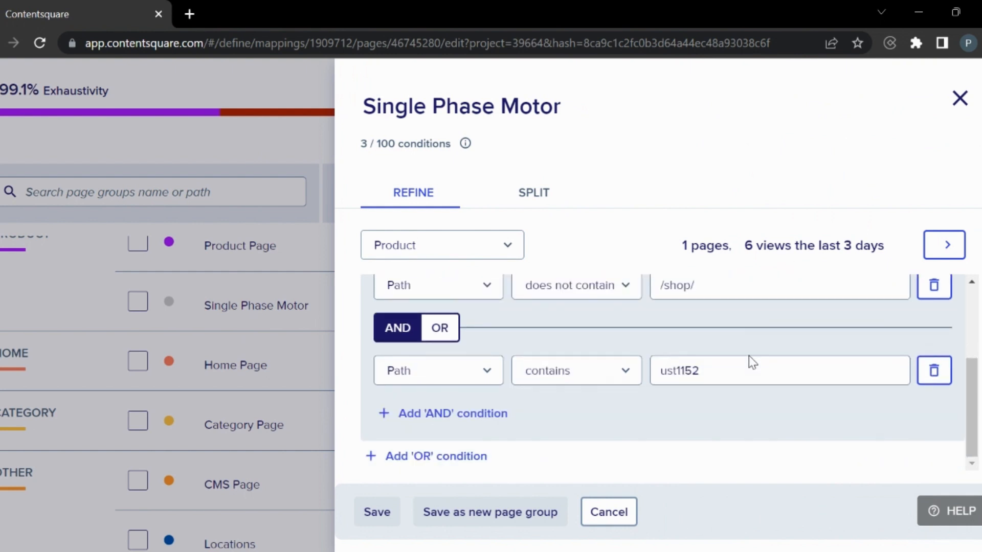
- Try out an additional OR condition in the Single Phase Motor group, with Path set to contains and no value
{"action": "left_click", "coordinate": [439, 457]}
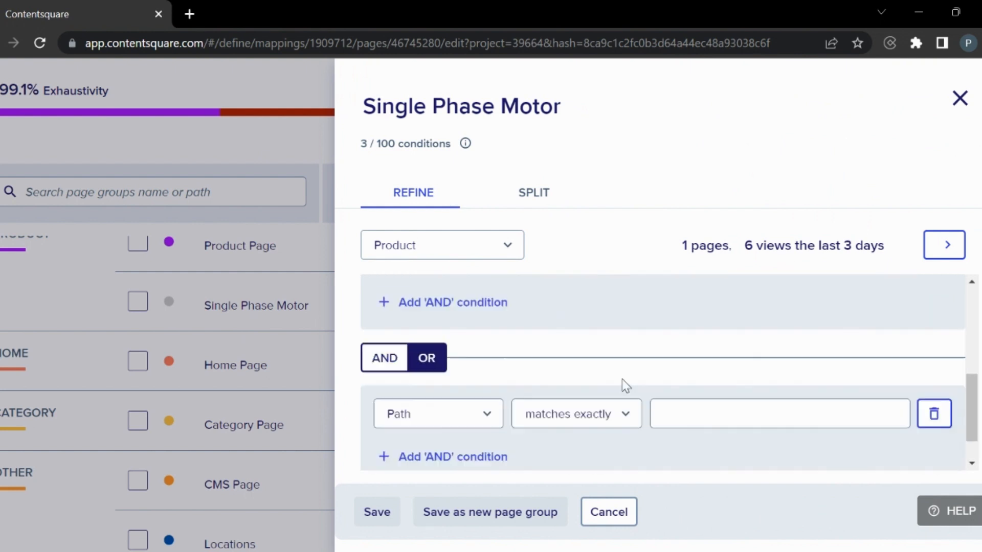
{"action": "left_click", "coordinate": [618, 379]}
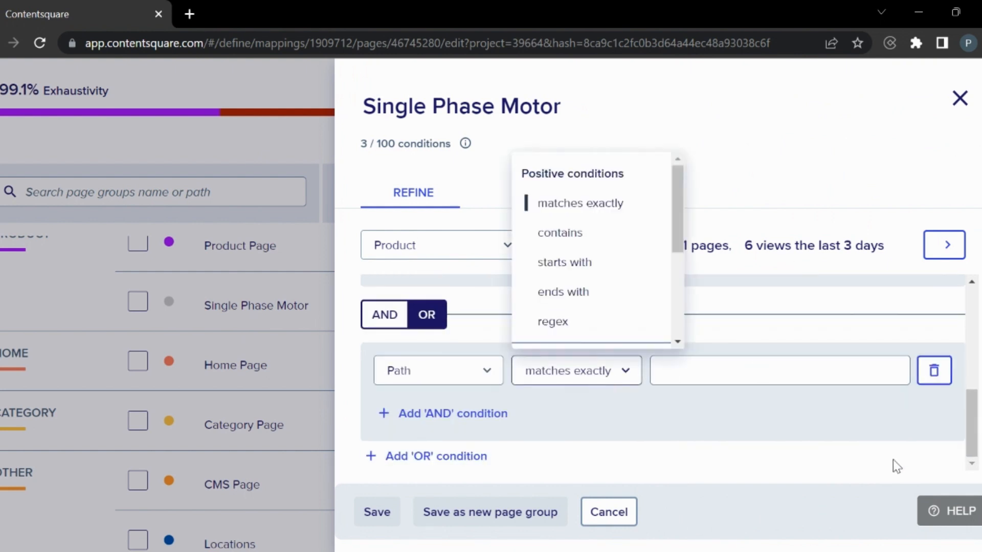
{"action": "left_click", "coordinate": [563, 233]}
{"action": "left_click", "coordinate": [801, 376]}
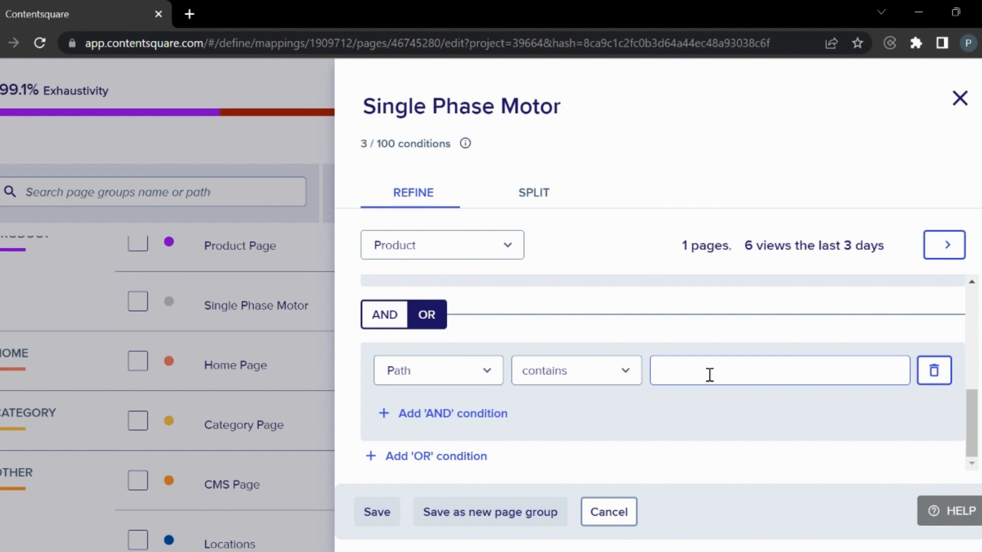
- Rename the Single Phase Motor page group to "Updated Pages" and close its editor without saving any condition changes
{"action": "double_click", "coordinate": [505, 110]}
{"action": "left_click_drag", "start_coordinate": [504, 112], "coordinate": [328, 88]}
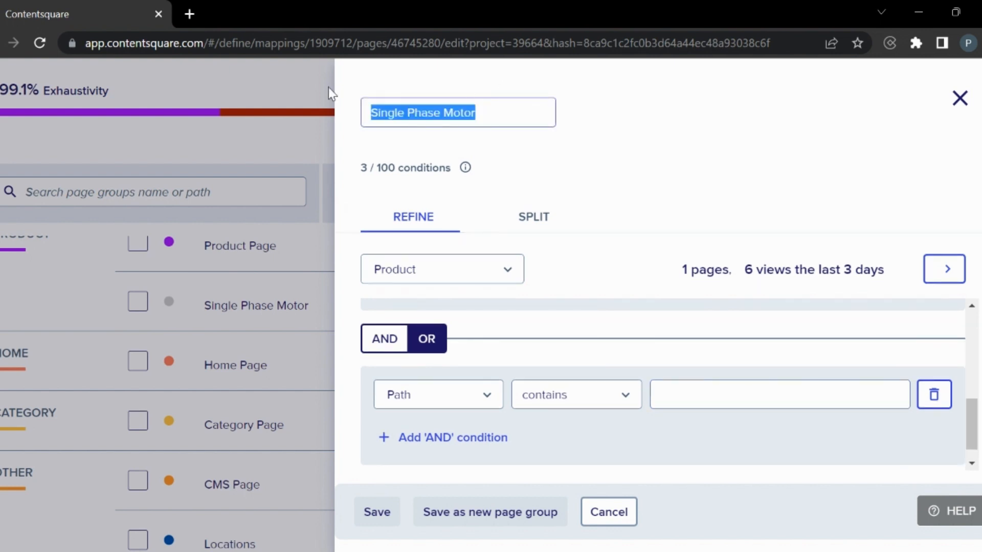
{"action": "type", "text": "U"}
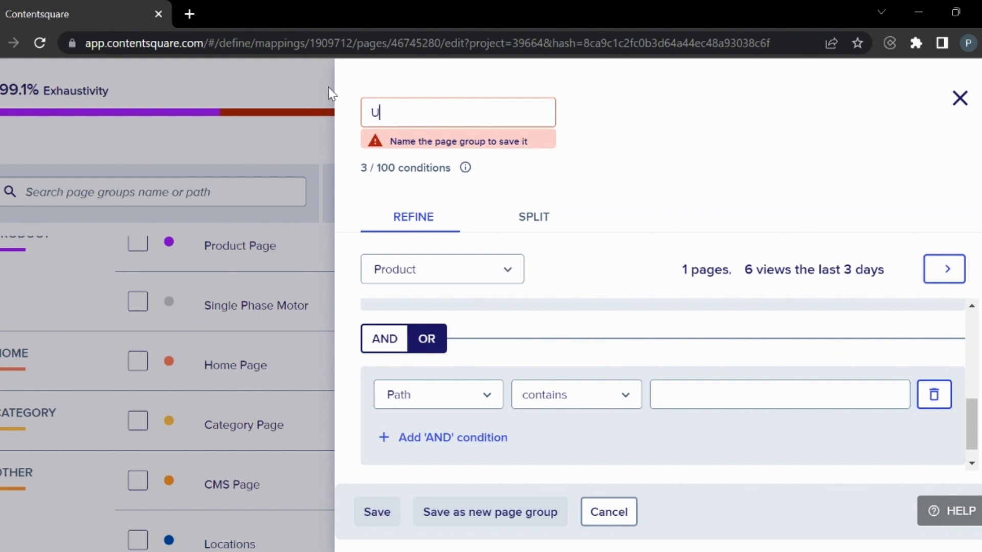
{"action": "type", "text": "pdated Pages"}
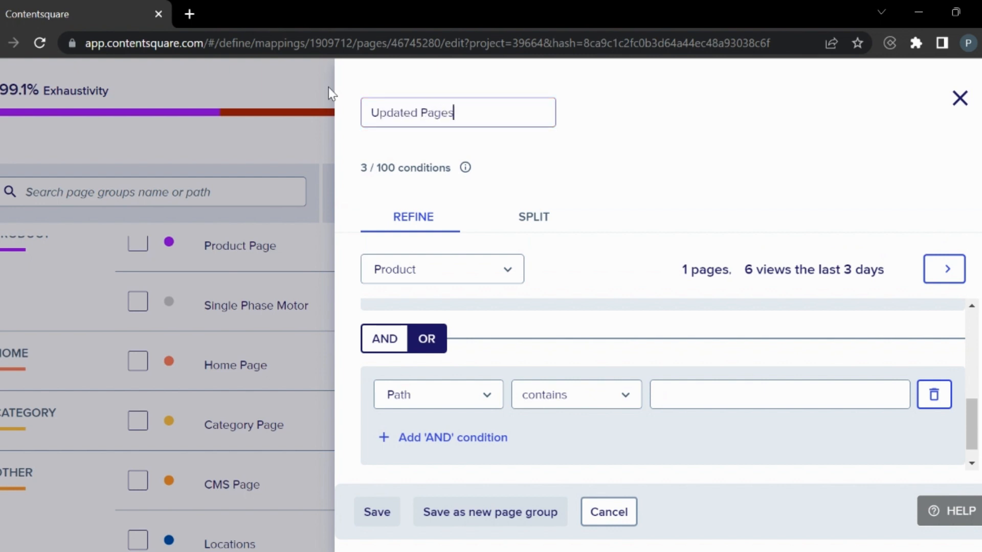
{"action": "left_click", "coordinate": [366, 141]}
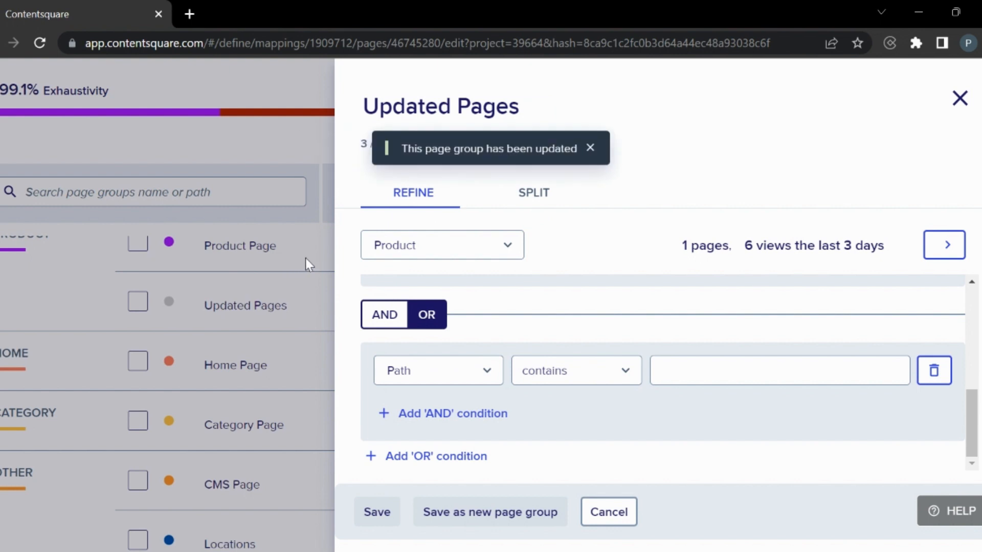
{"action": "left_click", "coordinate": [591, 148]}
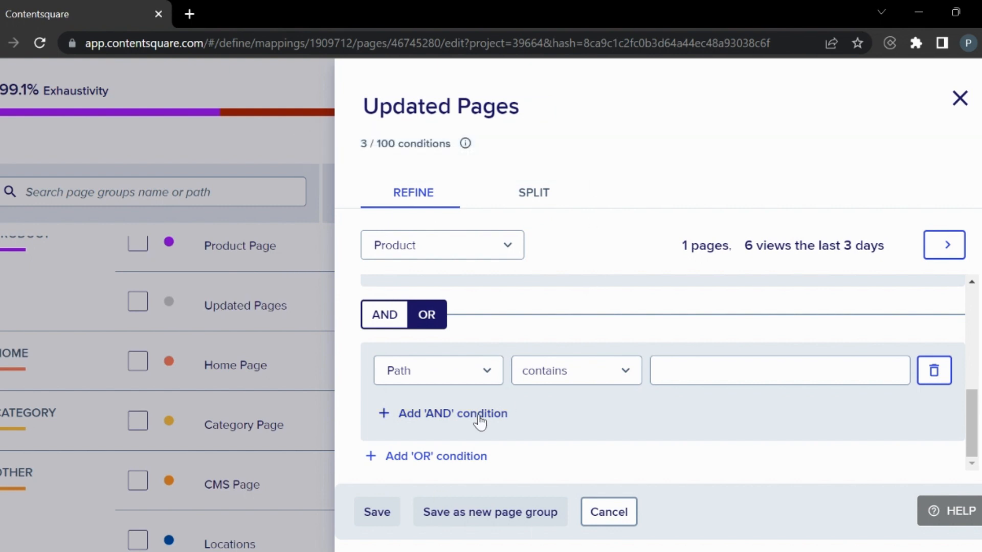
{"action": "scroll", "coordinate": [483, 358], "scroll_direction": "up", "scroll_amount": 5}
{"action": "scroll", "coordinate": [474, 449], "scroll_direction": "down", "scroll_amount": 5}
{"action": "left_click", "coordinate": [586, 512]}
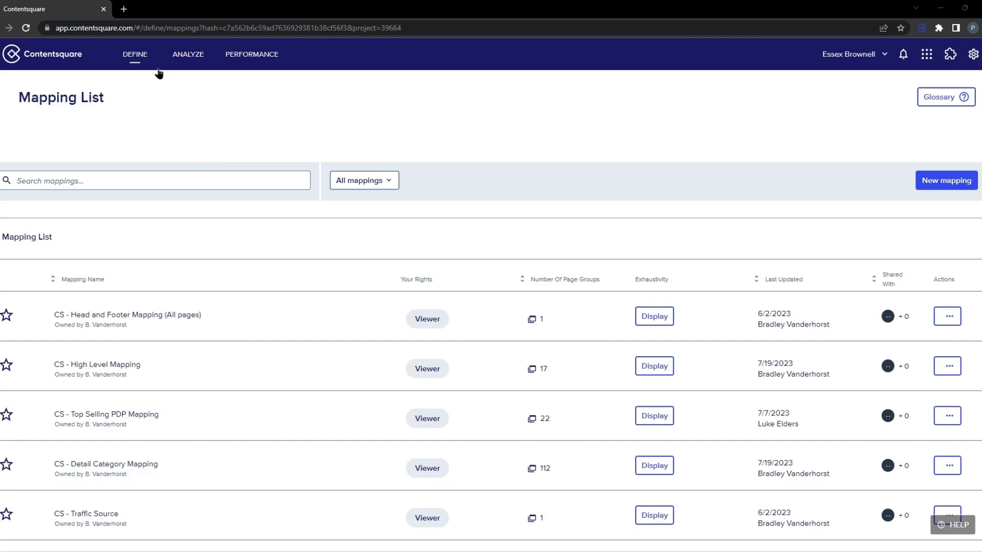
- Open Journey Analysis and examine which mappings can be chosen for the journeys, keeping CS - High Level Mapping copy
{"action": "mouse_move", "coordinate": [180, 60]}
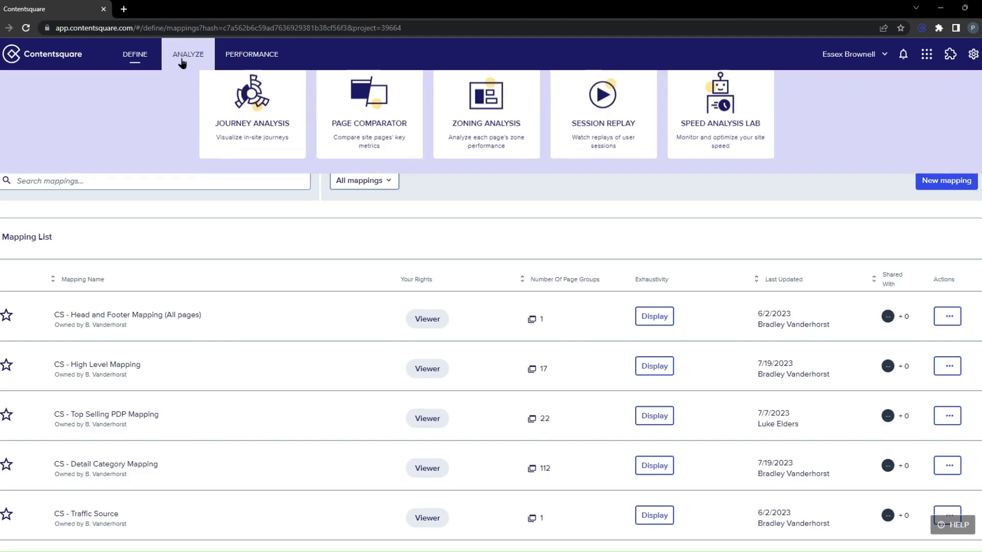
{"action": "left_click", "coordinate": [256, 126]}
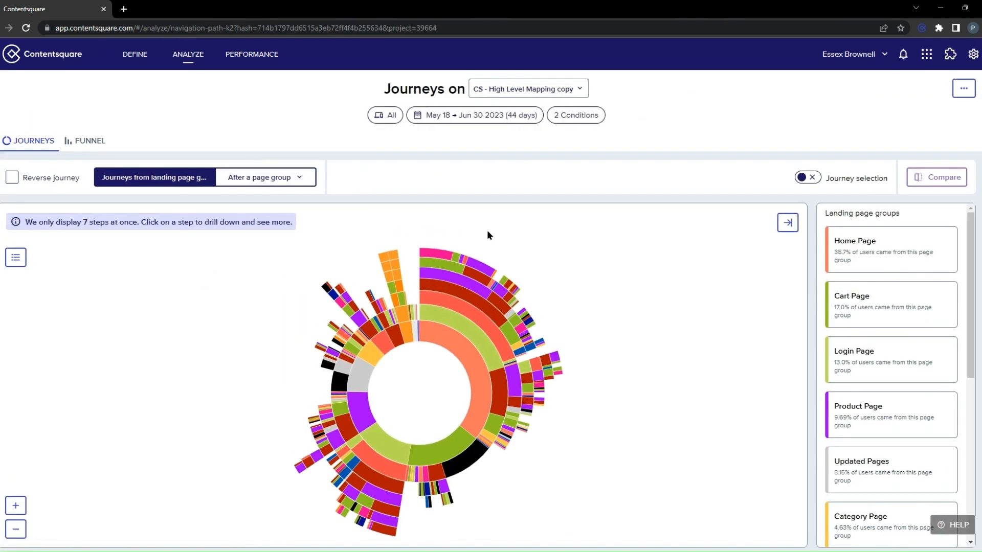
{"action": "left_click", "coordinate": [544, 89]}
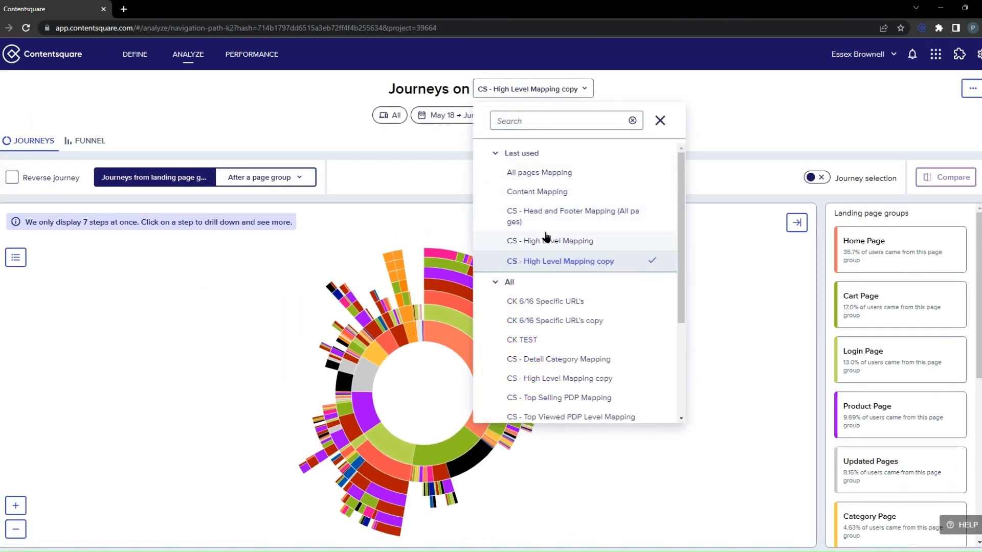
{"action": "left_click", "coordinate": [660, 121]}
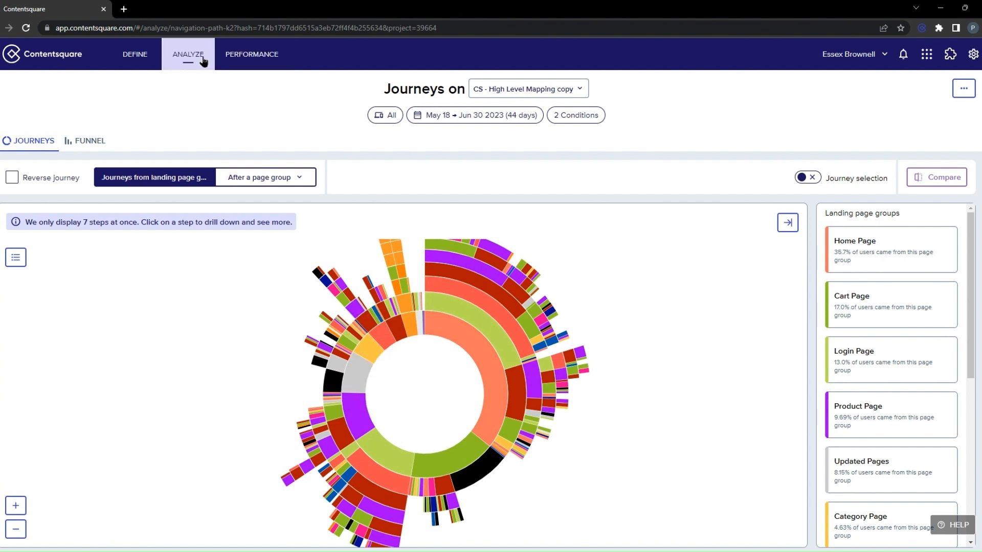
- Open the Page Comparator and mark the Updated Pages page group as a favorite
{"action": "mouse_move", "coordinate": [203, 61]}
{"action": "left_click", "coordinate": [366, 122]}
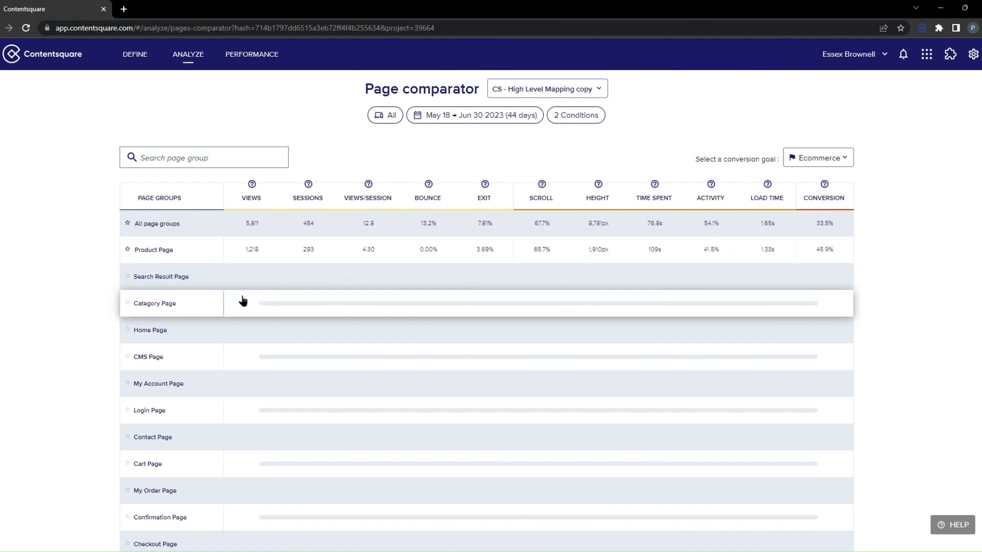
{"action": "scroll", "coordinate": [242, 301], "scroll_direction": "down", "scroll_amount": 2}
{"action": "scroll", "coordinate": [242, 301], "scroll_direction": "down", "scroll_amount": 2}
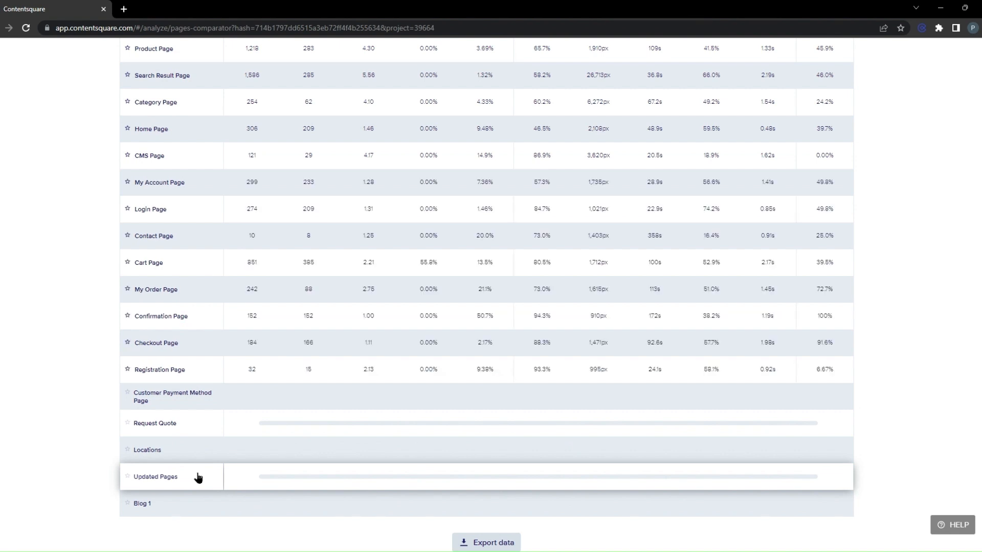
{"action": "left_click", "coordinate": [128, 477]}
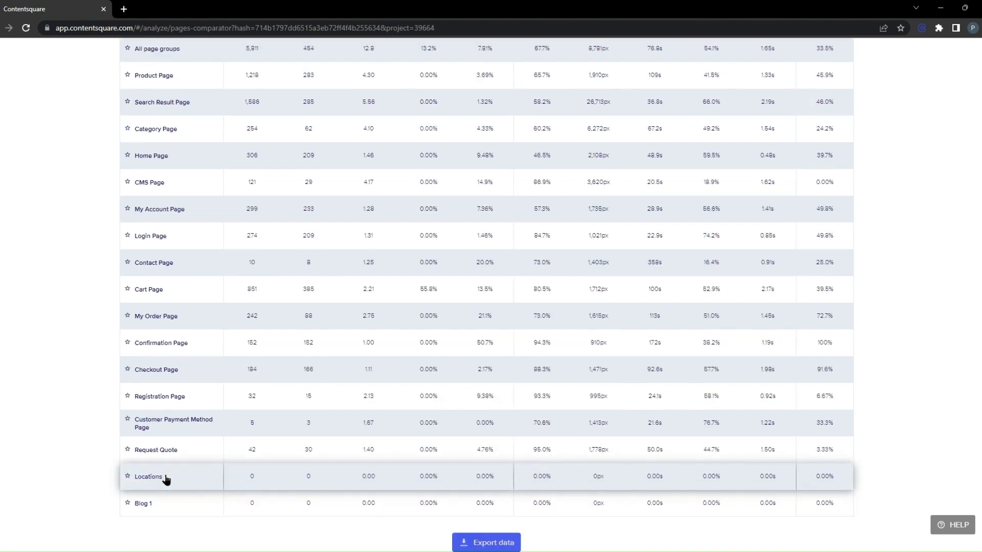
{"action": "scroll", "coordinate": [526, 423], "scroll_direction": "up", "scroll_amount": 4}
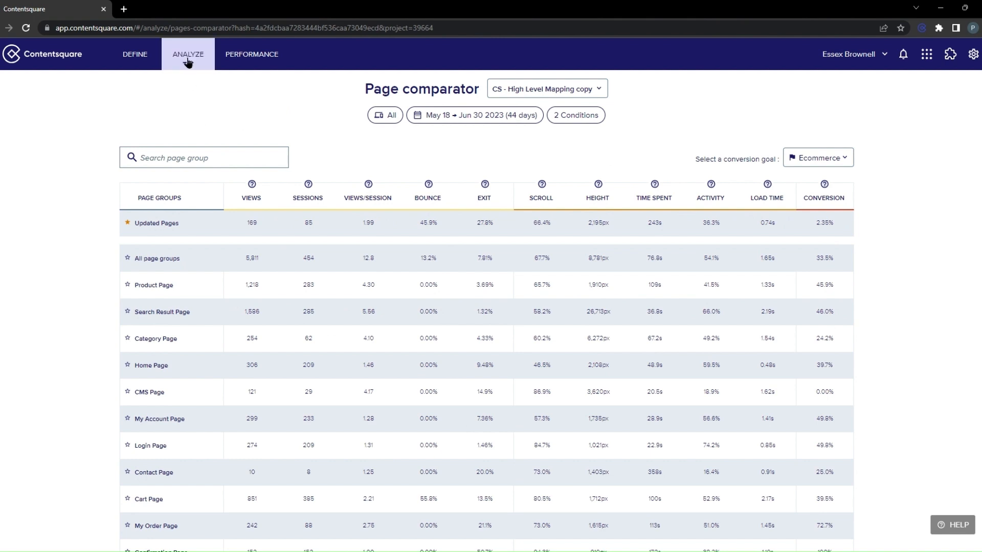
- Open Zoning Analysis and begin a new zoning for the Current version on Desktop
{"action": "mouse_move", "coordinate": [188, 62]}
{"action": "left_click", "coordinate": [450, 121]}
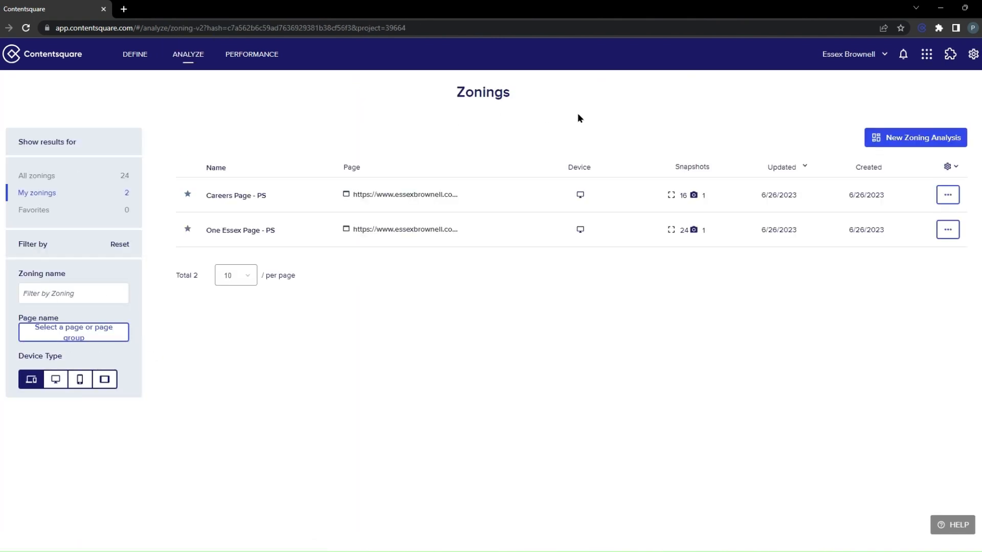
{"action": "left_click", "coordinate": [915, 138]}
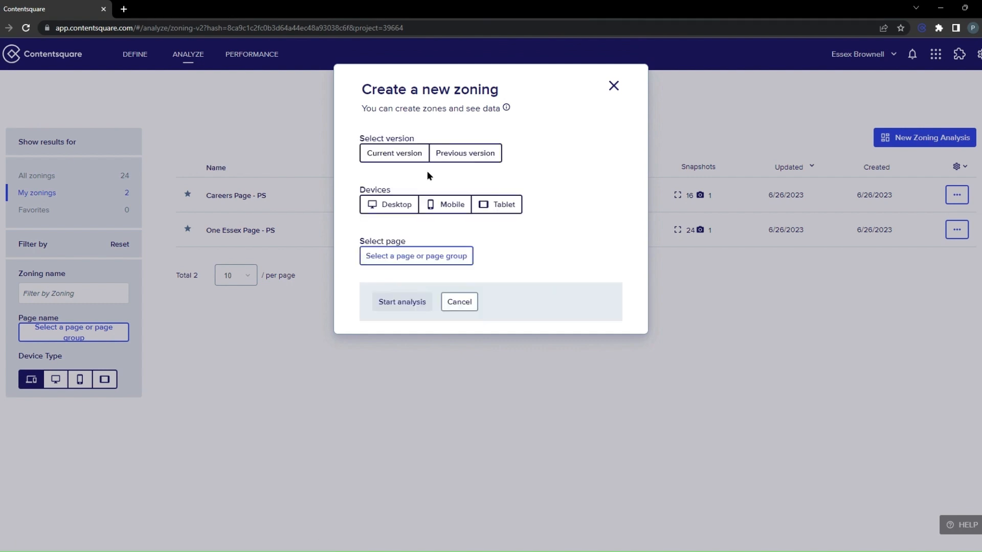
{"action": "left_click", "coordinate": [399, 155]}
{"action": "left_click", "coordinate": [394, 204]}
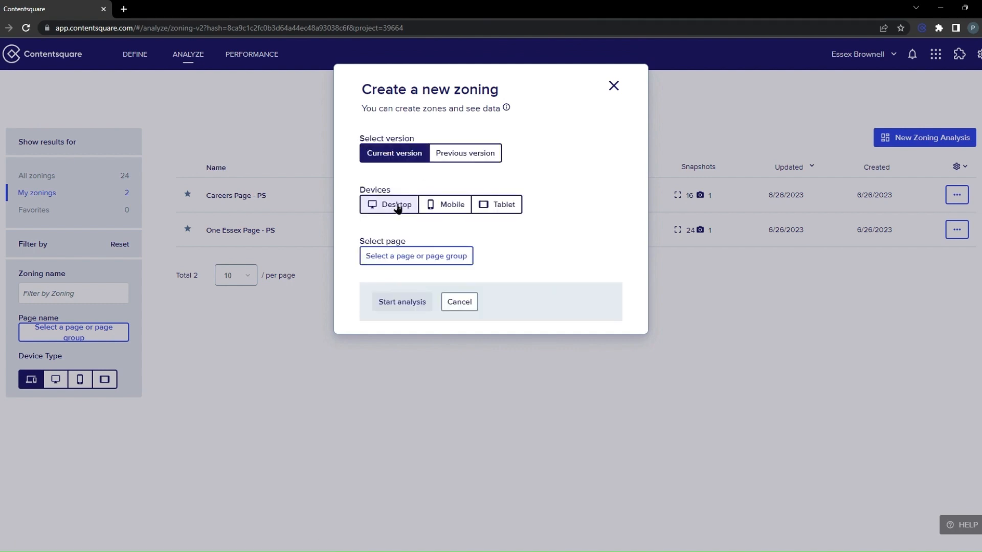
- Choose the Updated Pages page group from CS - High Level Mapping copy for the zoning and start the analysis
{"action": "left_click", "coordinate": [406, 259]}
{"action": "left_click", "coordinate": [593, 225]}
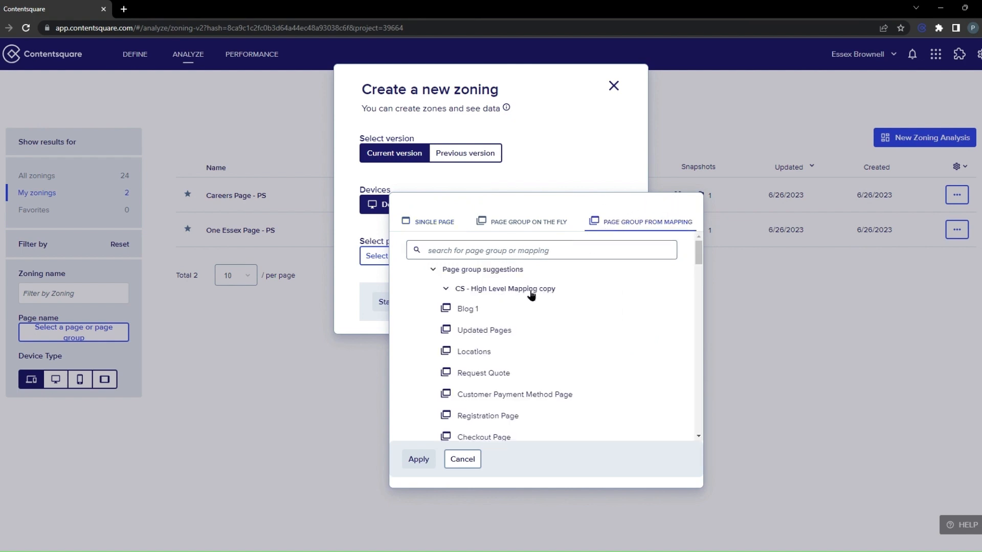
{"action": "left_click", "coordinate": [485, 334]}
{"action": "left_click", "coordinate": [418, 460]}
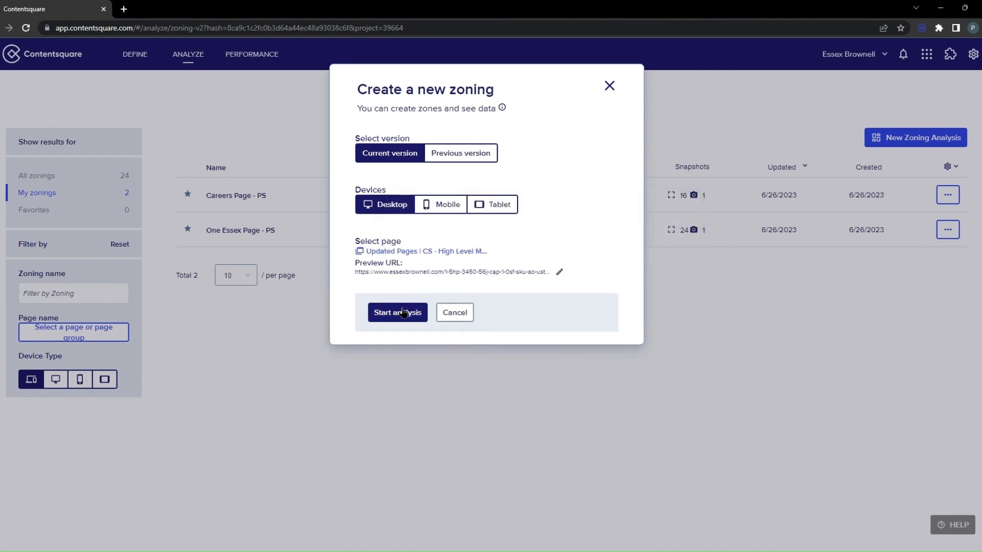
{"action": "left_click", "coordinate": [399, 307]}
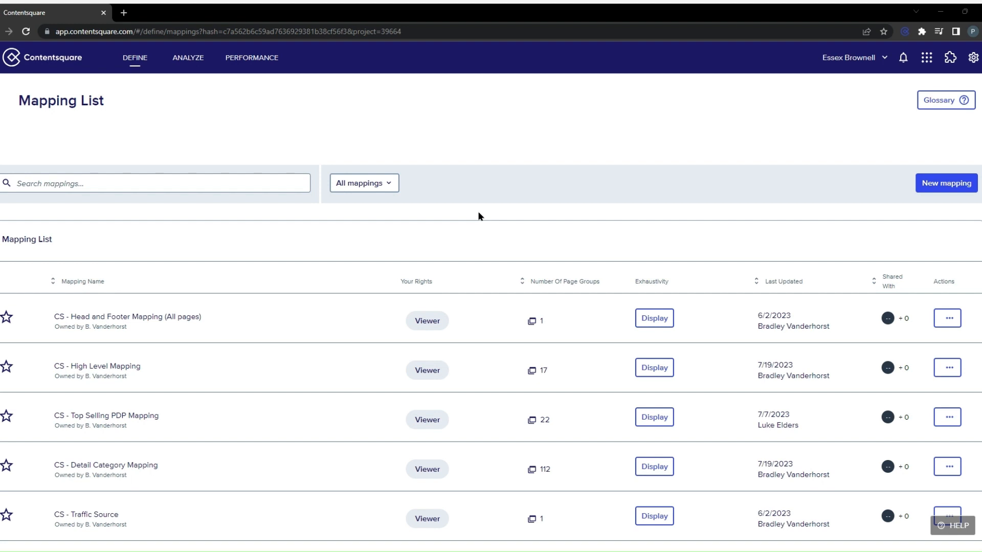
- Open Goals & Key Events and begin a new goal named "Request for Quote", leaving its description empty
{"action": "left_click", "coordinate": [147, 67]}
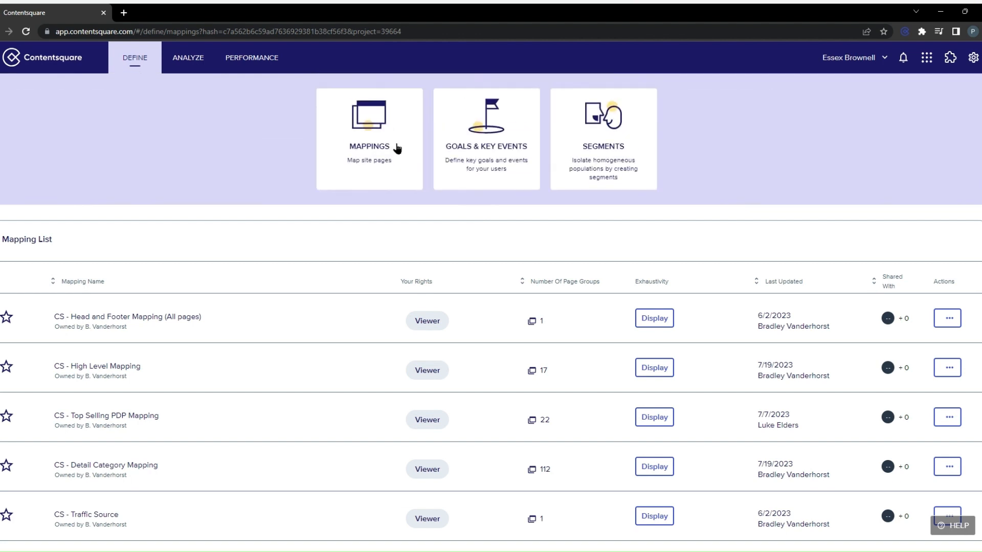
{"action": "left_click", "coordinate": [500, 119]}
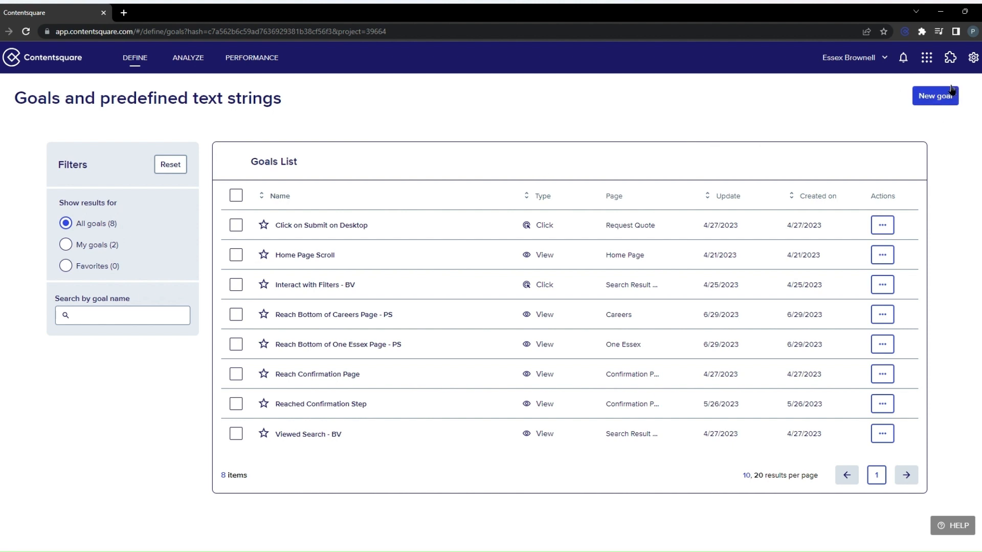
{"action": "left_click", "coordinate": [936, 95]}
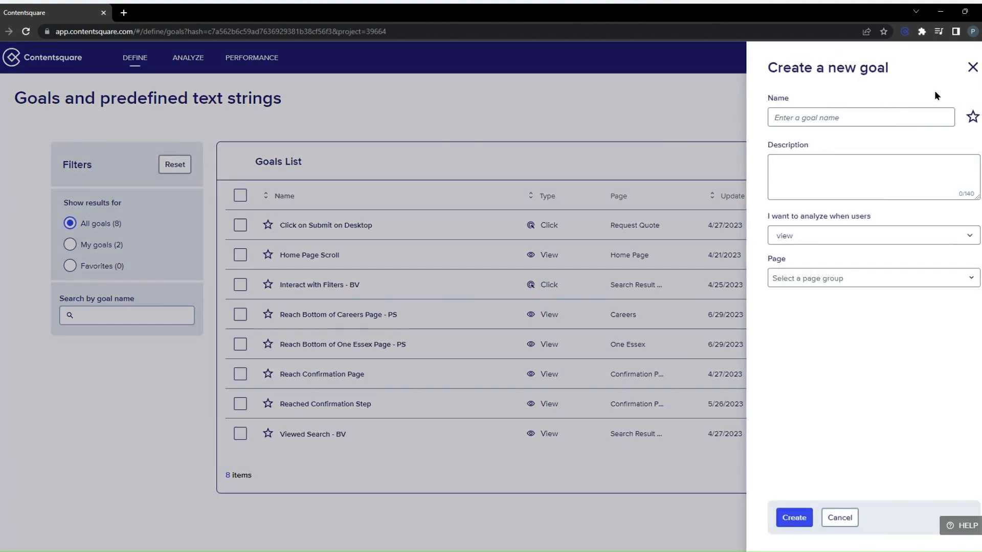
{"action": "left_click", "coordinate": [886, 117]}
{"action": "type", "text": "Reque"}
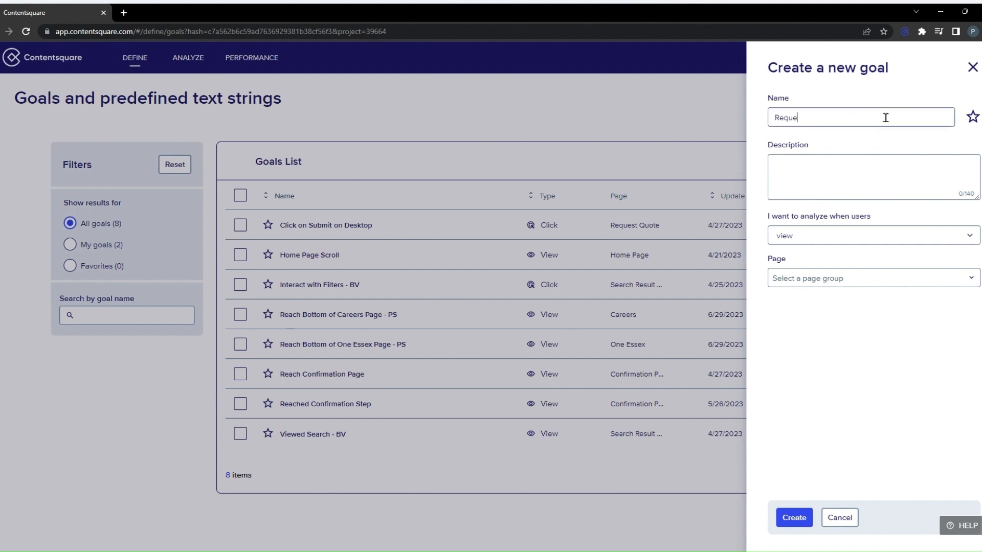
{"action": "type", "text": "st for Quote"}
{"action": "left_click", "coordinate": [868, 169]}
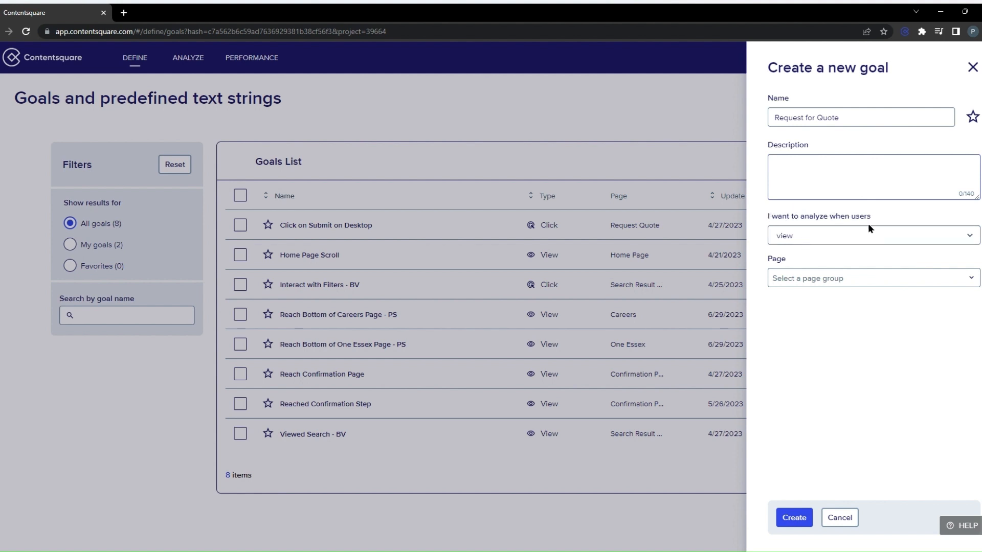
- Set the goal's analyzed user behavior to "click" and its page to Request Quote from CS - High Level Mapping
{"action": "left_click", "coordinate": [831, 236]}
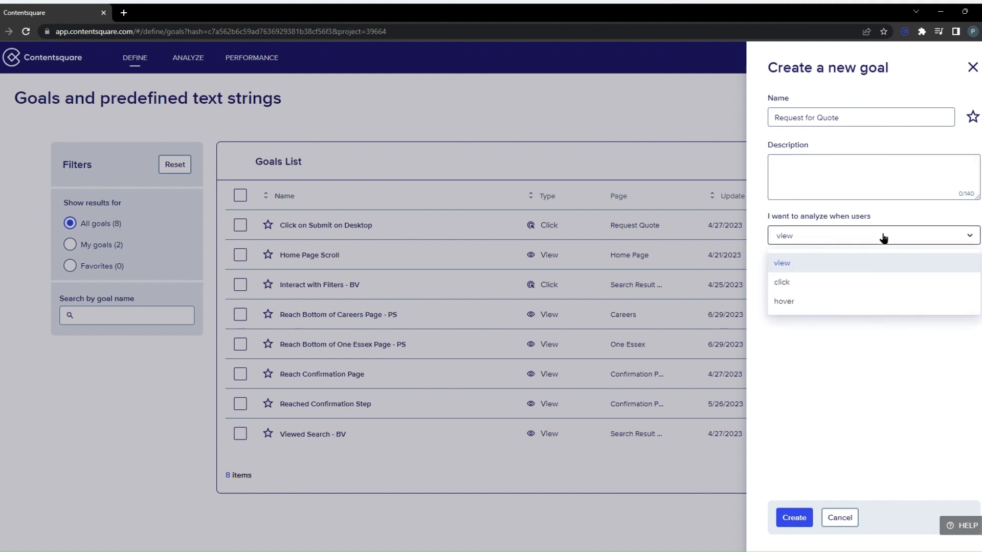
{"action": "left_click", "coordinate": [833, 283]}
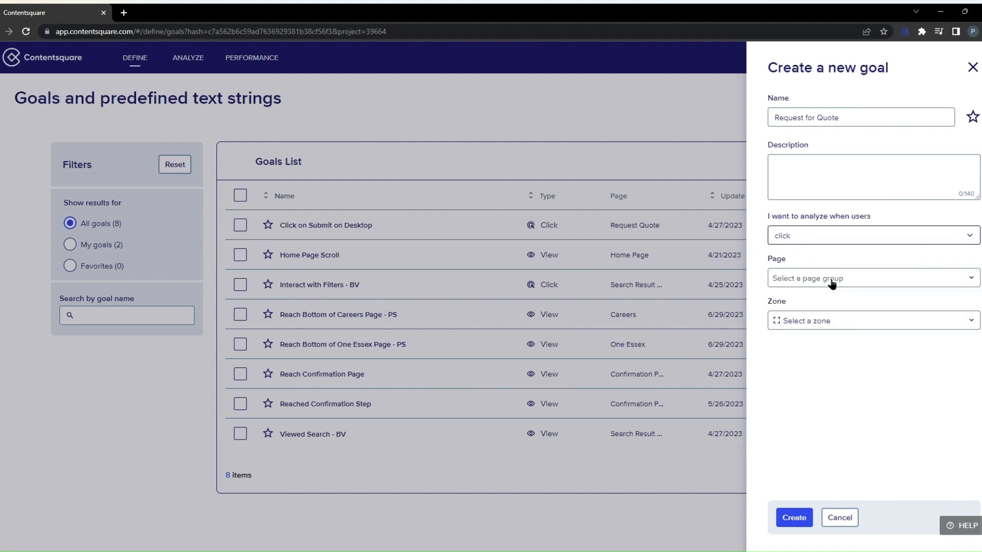
{"action": "left_click", "coordinate": [834, 235]}
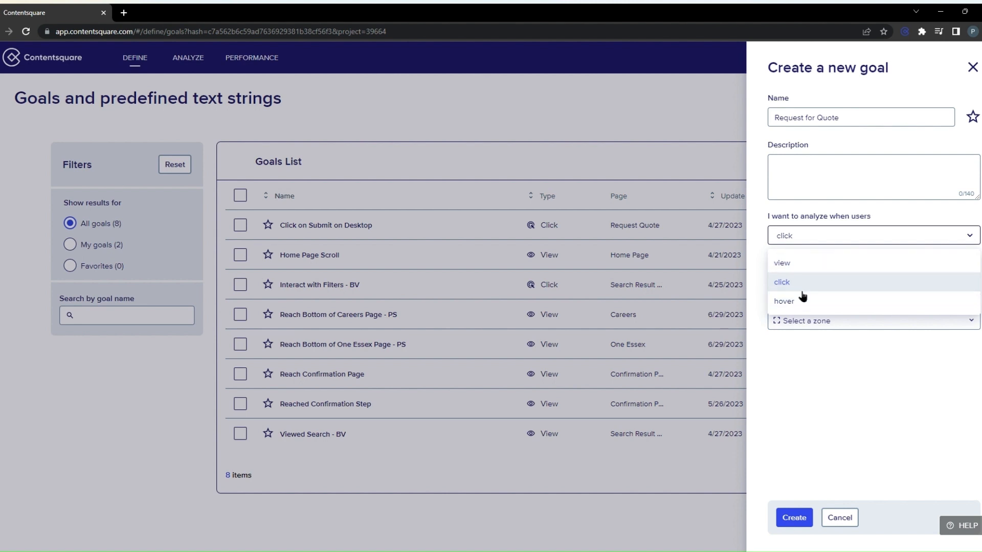
{"action": "left_click", "coordinate": [892, 233]}
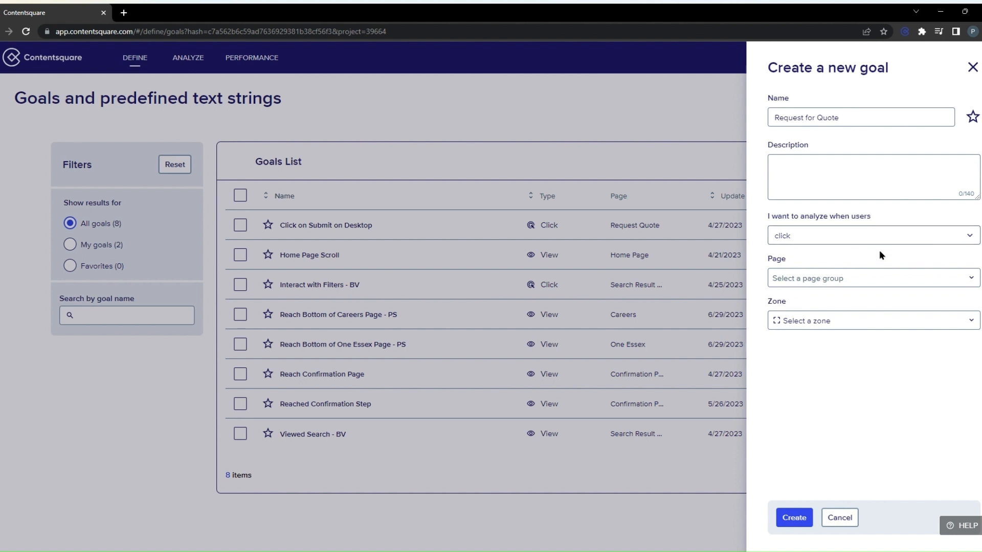
{"action": "left_click", "coordinate": [806, 281]}
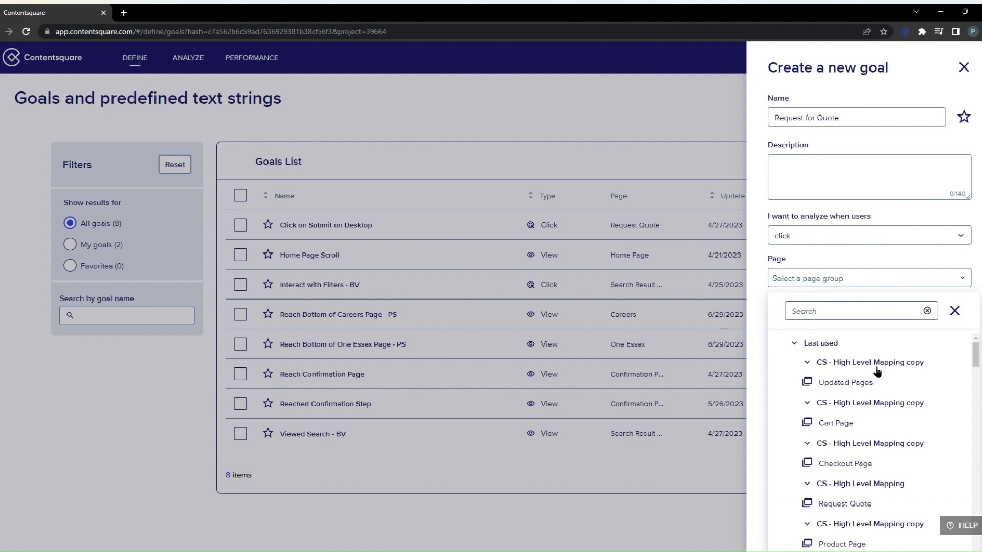
{"action": "scroll", "coordinate": [876, 376], "scroll_direction": "down", "scroll_amount": 1}
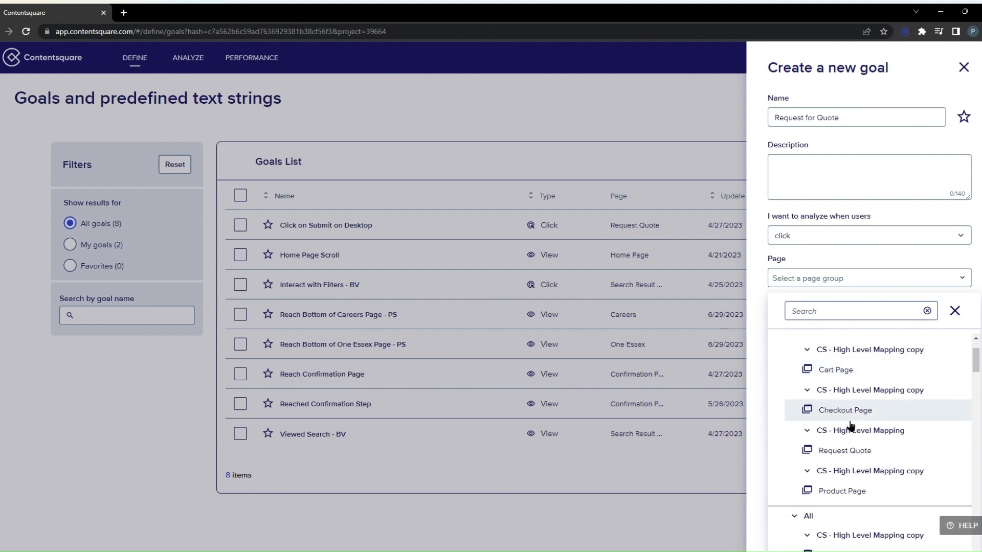
{"action": "left_click", "coordinate": [843, 452]}
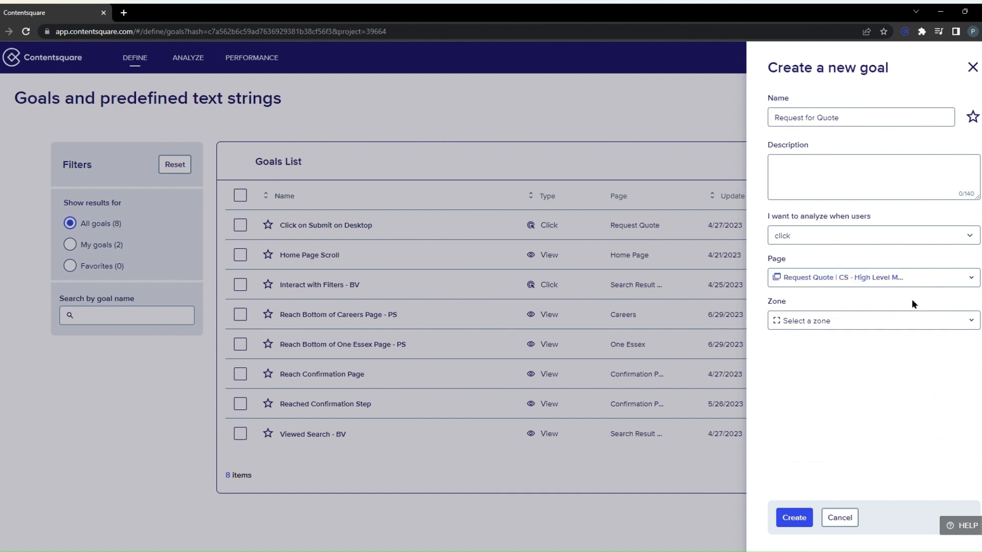
- Set the goal's zone to Request A Quote from the Request a Quote - BV zoning and create the goal
{"action": "left_click", "coordinate": [857, 323]}
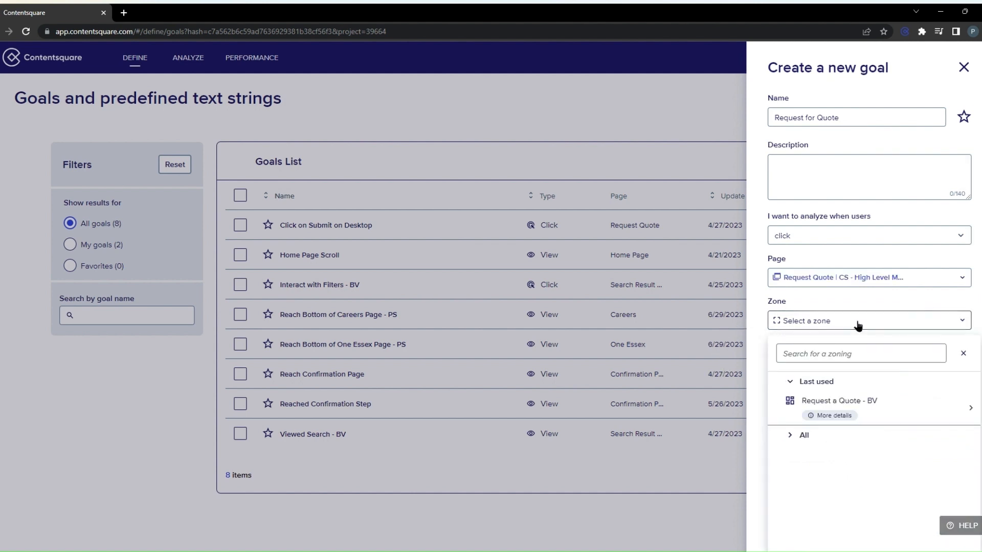
{"action": "left_click", "coordinate": [875, 403]}
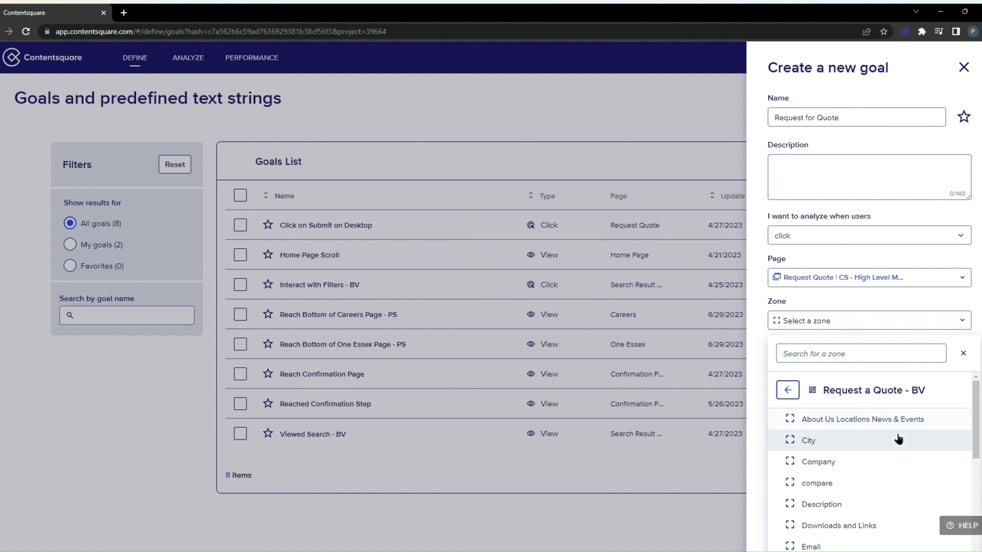
{"action": "scroll", "coordinate": [899, 440], "scroll_direction": "down", "scroll_amount": 8}
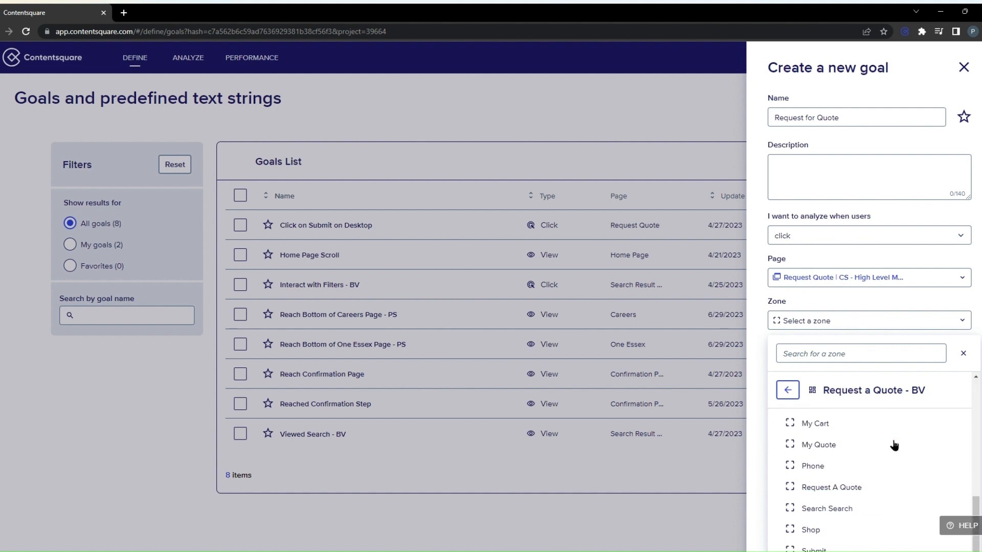
{"action": "scroll", "coordinate": [894, 445], "scroll_direction": "up", "scroll_amount": 3}
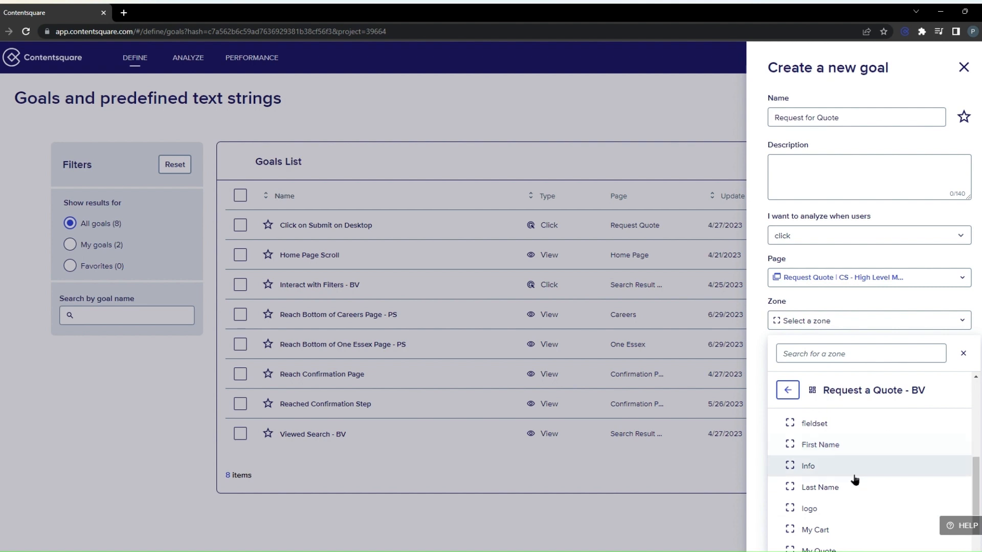
{"action": "scroll", "coordinate": [846, 509], "scroll_direction": "down", "scroll_amount": 3}
{"action": "scroll", "coordinate": [852, 481], "scroll_direction": "up", "scroll_amount": 4}
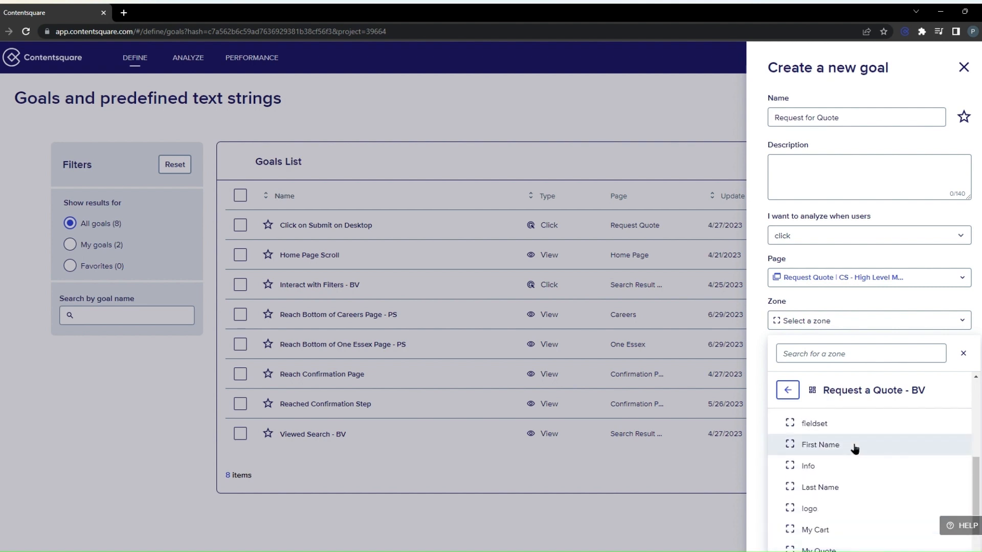
{"action": "scroll", "coordinate": [855, 446], "scroll_direction": "up", "scroll_amount": 3}
{"action": "scroll", "coordinate": [846, 469], "scroll_direction": "down", "scroll_amount": 4}
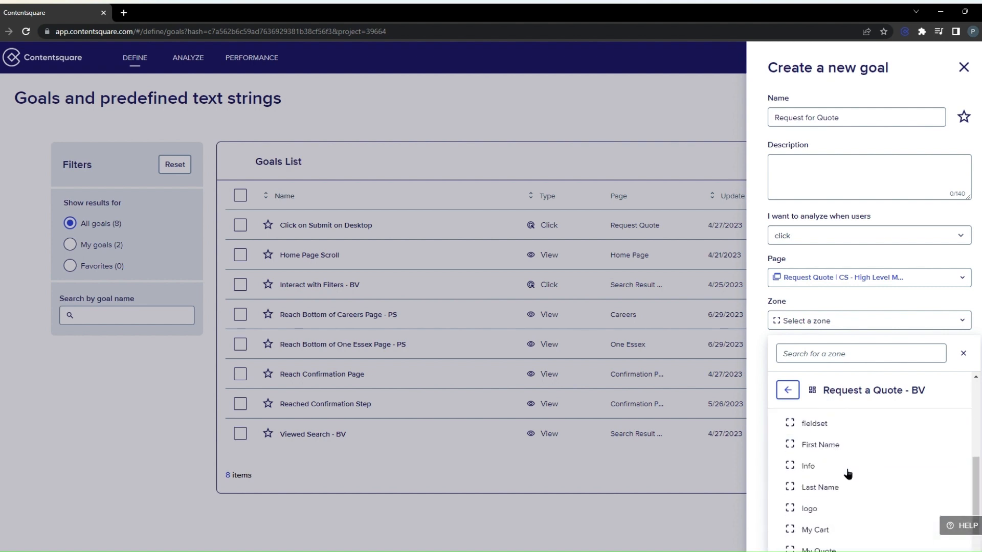
{"action": "scroll", "coordinate": [844, 488], "scroll_direction": "down", "scroll_amount": 3}
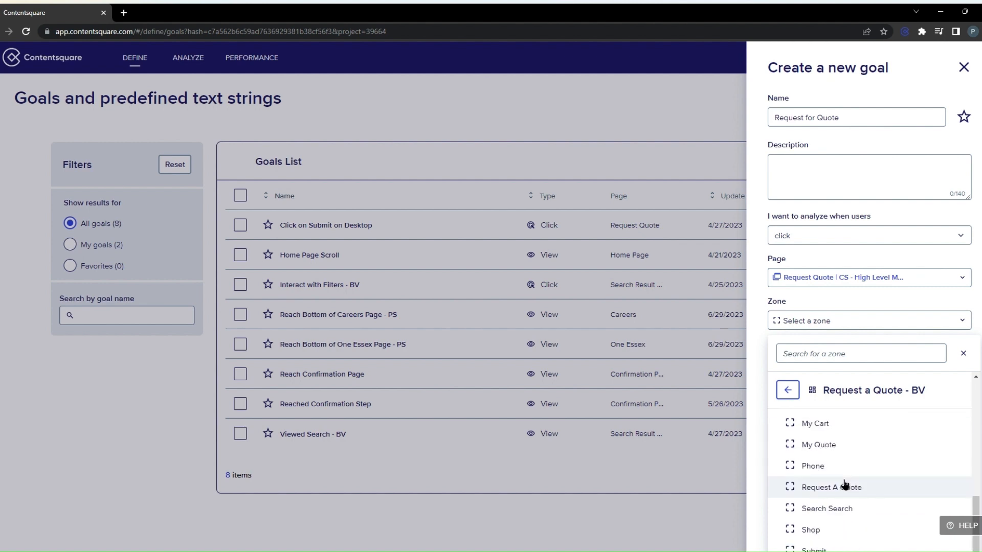
{"action": "left_click", "coordinate": [813, 489]}
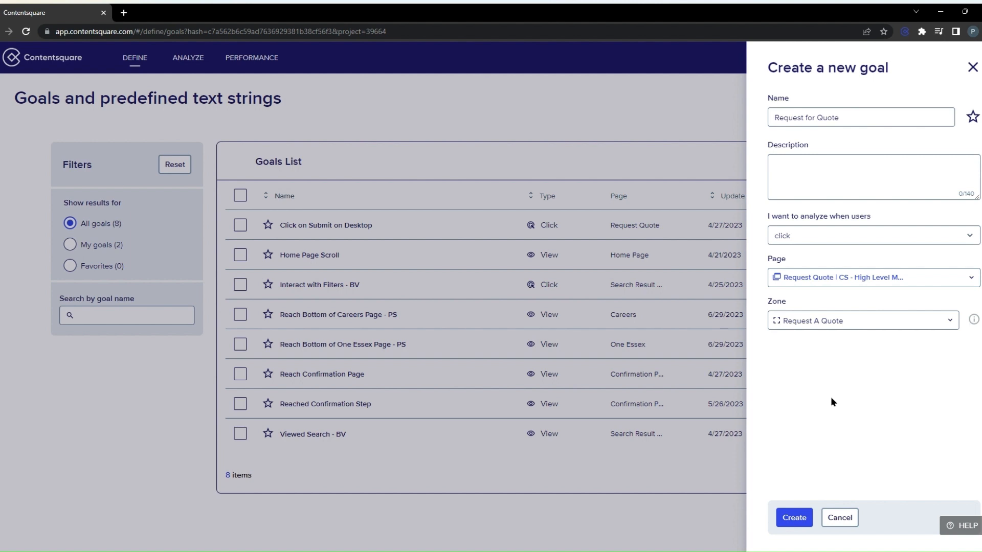
{"action": "left_click", "coordinate": [793, 517]}
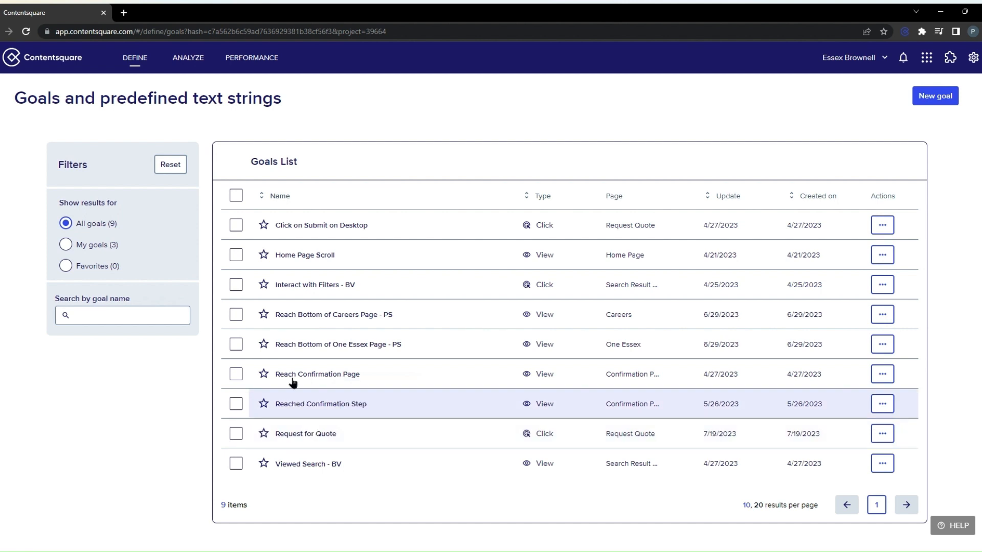
- Open the Top Selling Products dashboard in Workspace and examine its top PDP KPIs and trend charts
{"action": "left_click", "coordinate": [197, 57]}
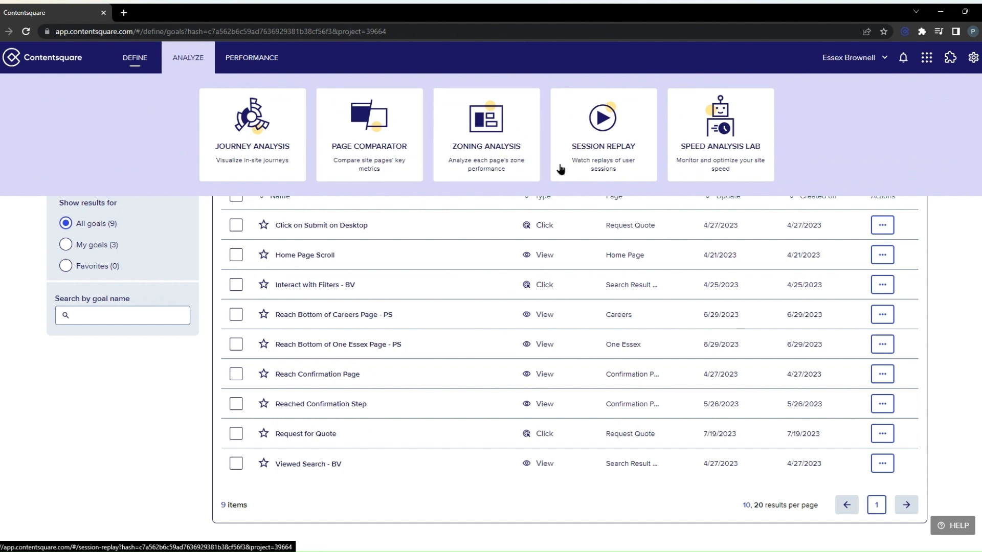
{"action": "left_click", "coordinate": [251, 59]}
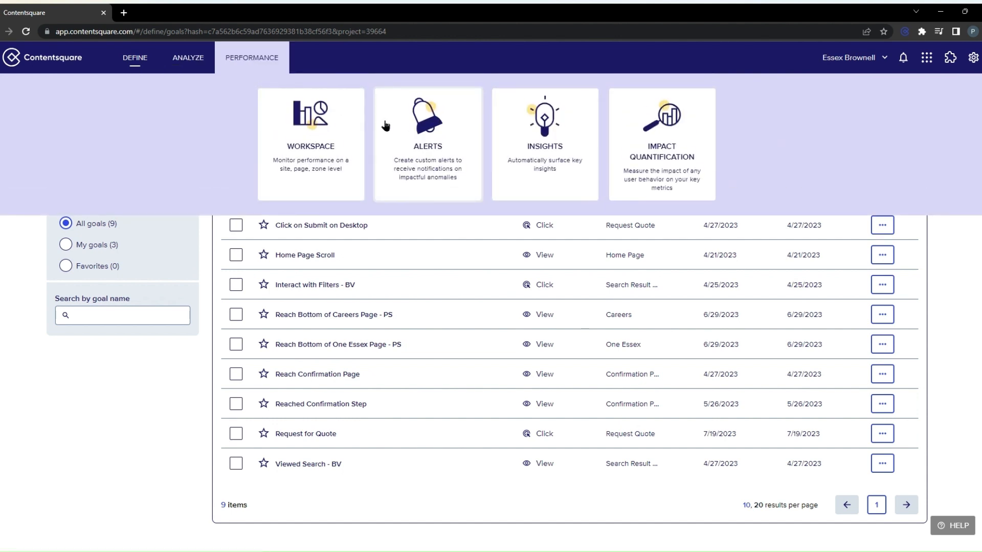
{"action": "left_click", "coordinate": [315, 130]}
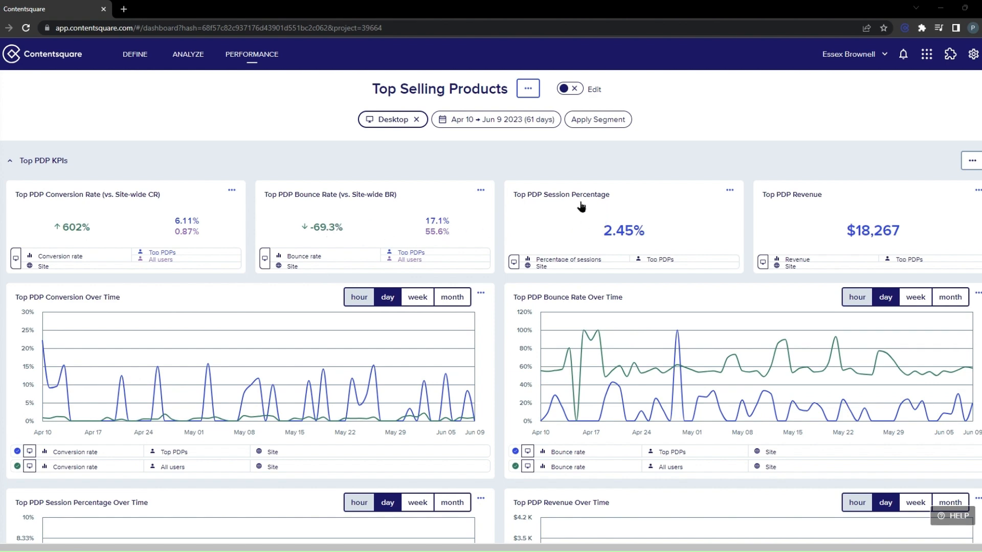
{"action": "scroll", "coordinate": [695, 278], "scroll_direction": "down", "scroll_amount": 3}
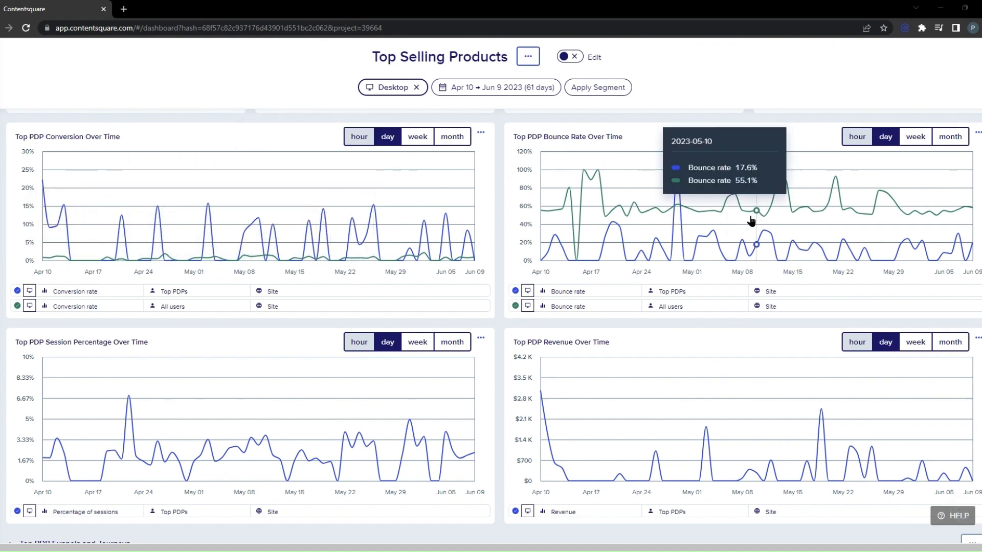
- Examine the Top Selling Products dashboard's remaining trend charts and its Top PDP Funnels and Journeys section
{"action": "scroll", "coordinate": [497, 247], "scroll_direction": "down", "scroll_amount": 2}
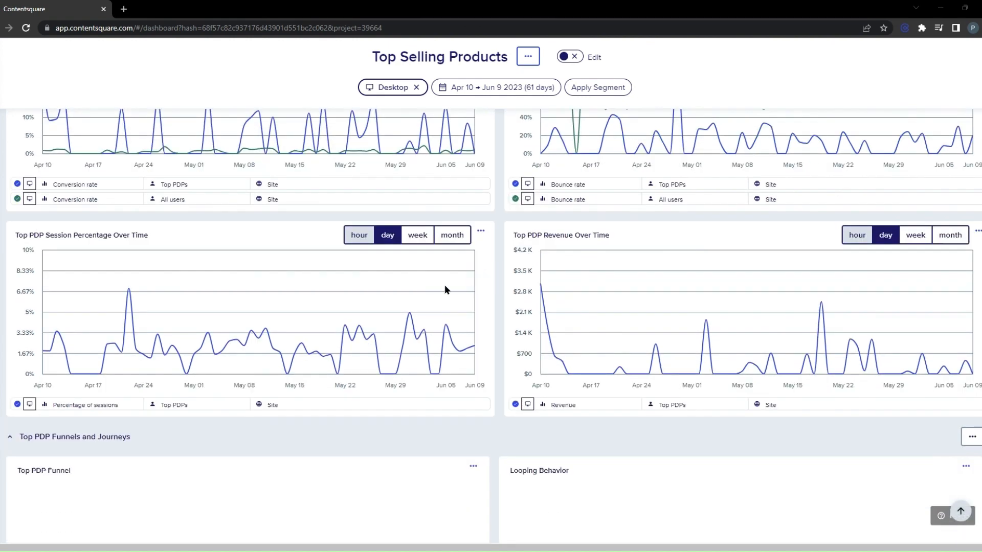
{"action": "scroll", "coordinate": [358, 348], "scroll_direction": "down", "scroll_amount": 4}
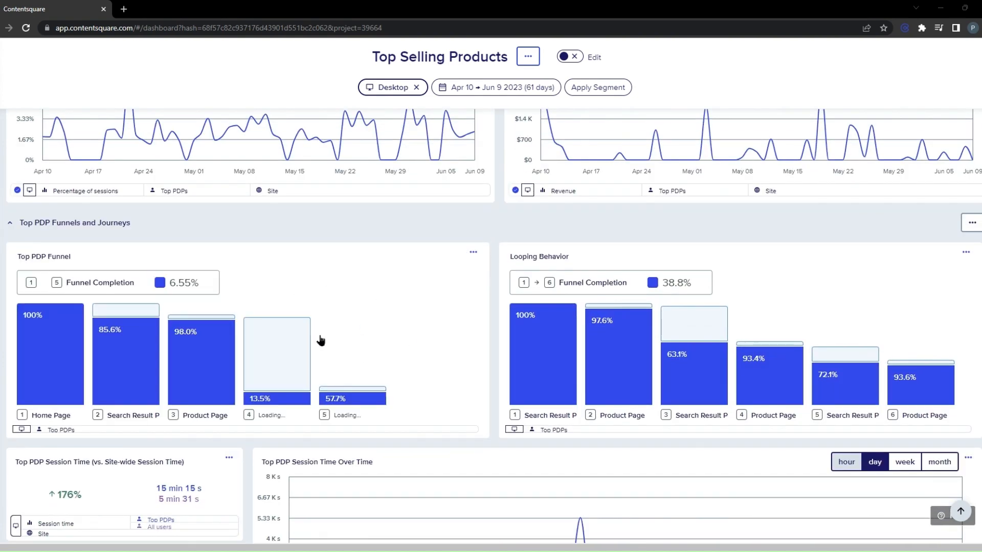
{"action": "mouse_move", "coordinate": [267, 353]}
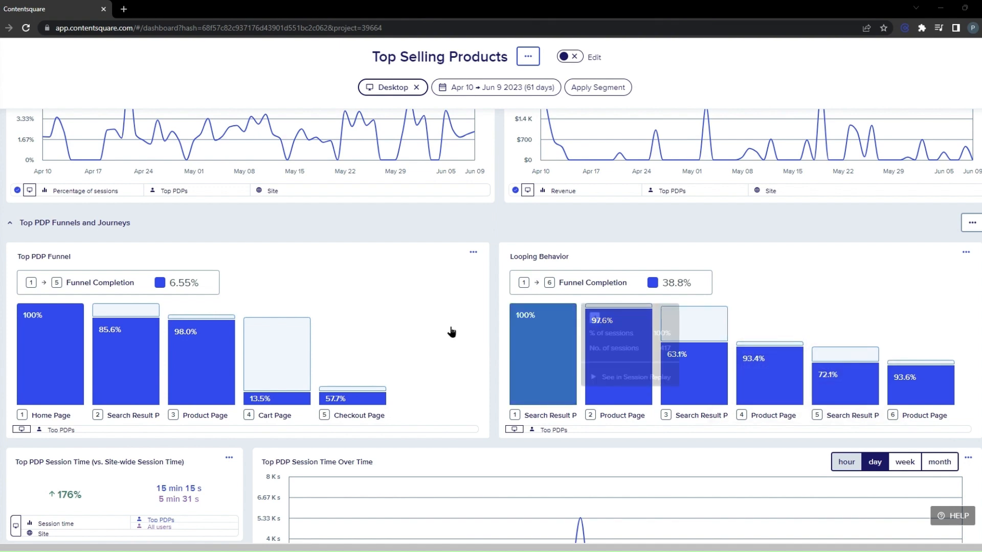
{"action": "scroll", "coordinate": [449, 333], "scroll_direction": "up", "scroll_amount": 8}
{"action": "scroll", "coordinate": [305, 305], "scroll_direction": "up", "scroll_amount": 2}
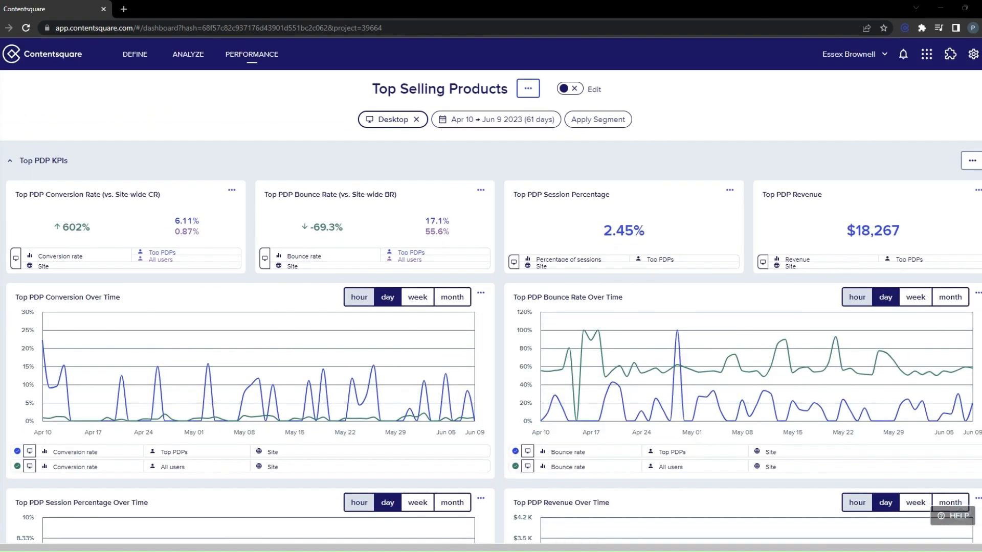
- Leave the Top Selling Products dashboard and create a new blank workspace
{"action": "left_click", "coordinate": [4, 321]}
{"action": "left_click", "coordinate": [222, 154]}
{"action": "left_click", "coordinate": [223, 158]}
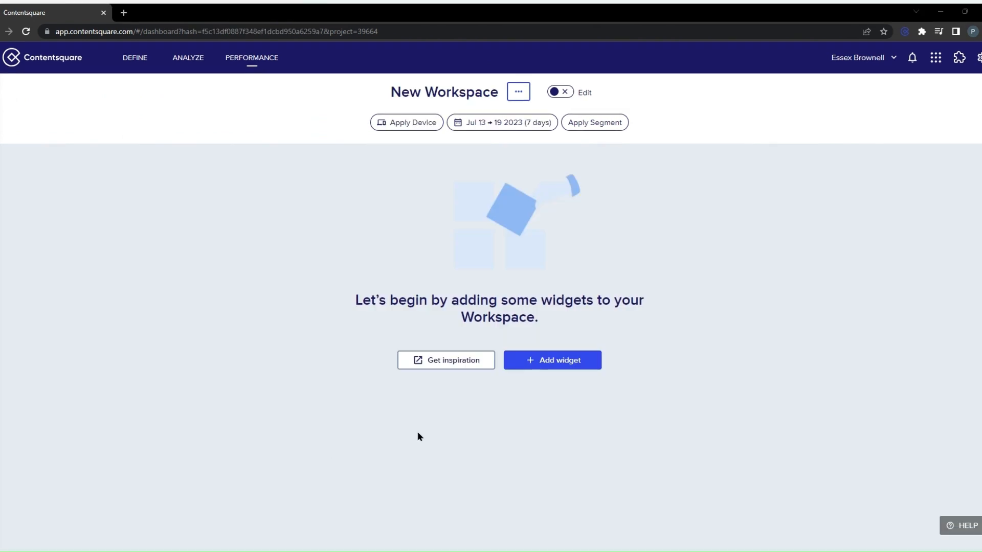
- Start a single value widget in the new workspace and name it "Conversion Rate"
{"action": "left_click", "coordinate": [577, 359]}
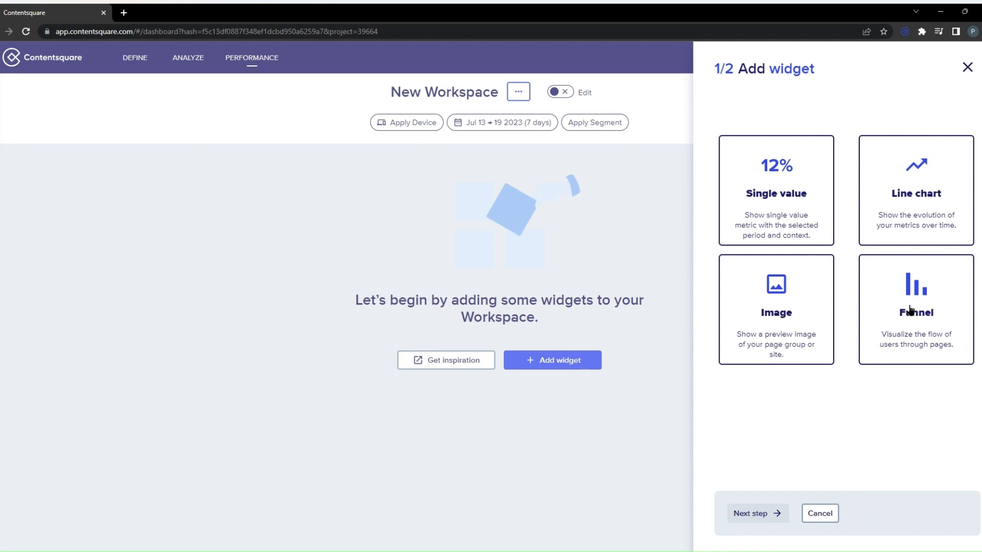
{"action": "left_click", "coordinate": [791, 197]}
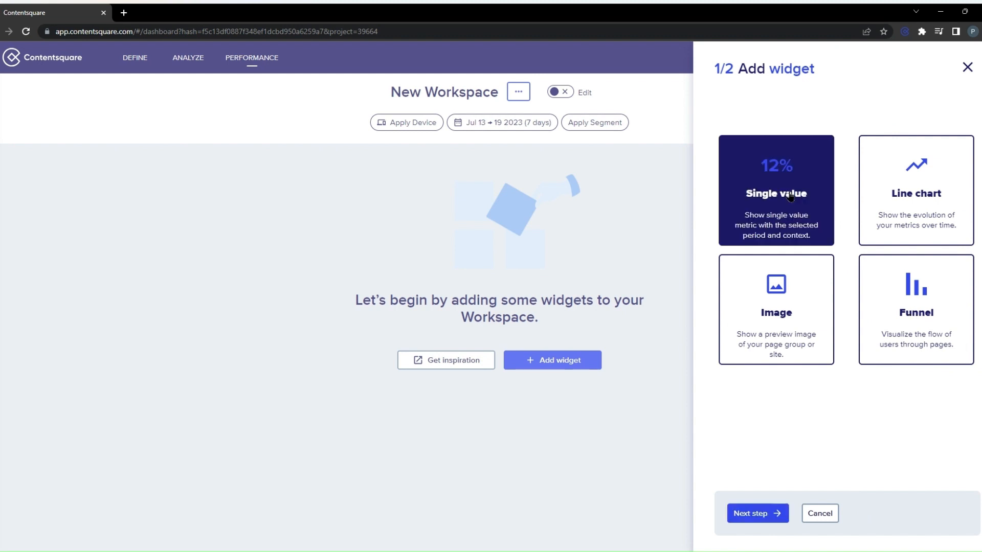
{"action": "left_click", "coordinate": [752, 514]}
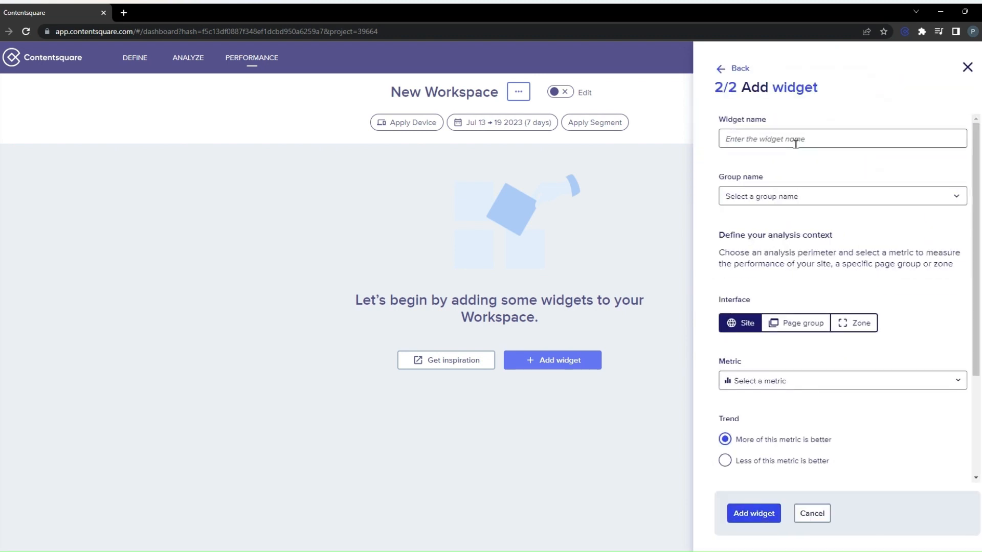
{"action": "left_click", "coordinate": [795, 144]}
{"action": "type", "text": "Conversion Rate"}
- Set the widget's interface to Page group and choose Conversion rate as its metric
{"action": "scroll", "coordinate": [893, 230], "scroll_direction": "down", "scroll_amount": 3}
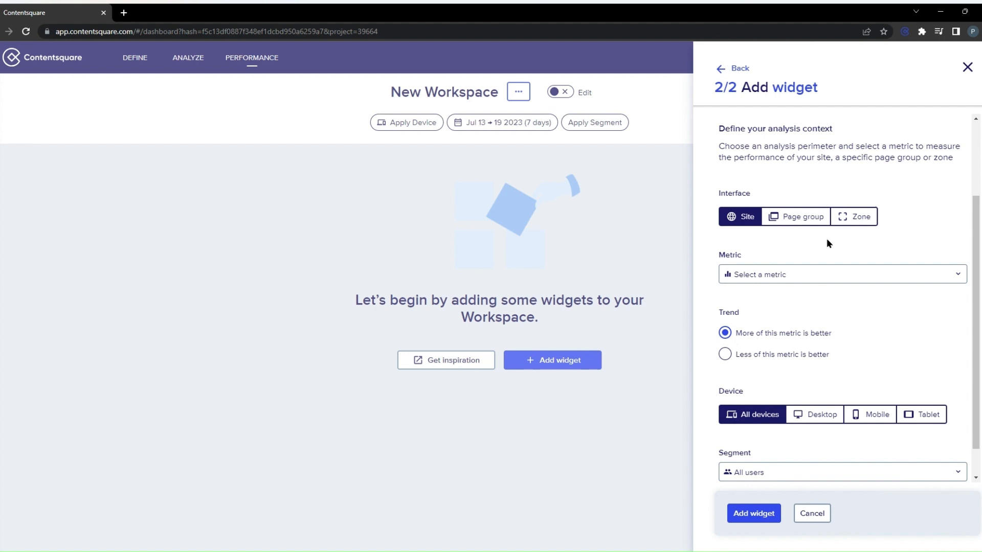
{"action": "left_click", "coordinate": [799, 220]}
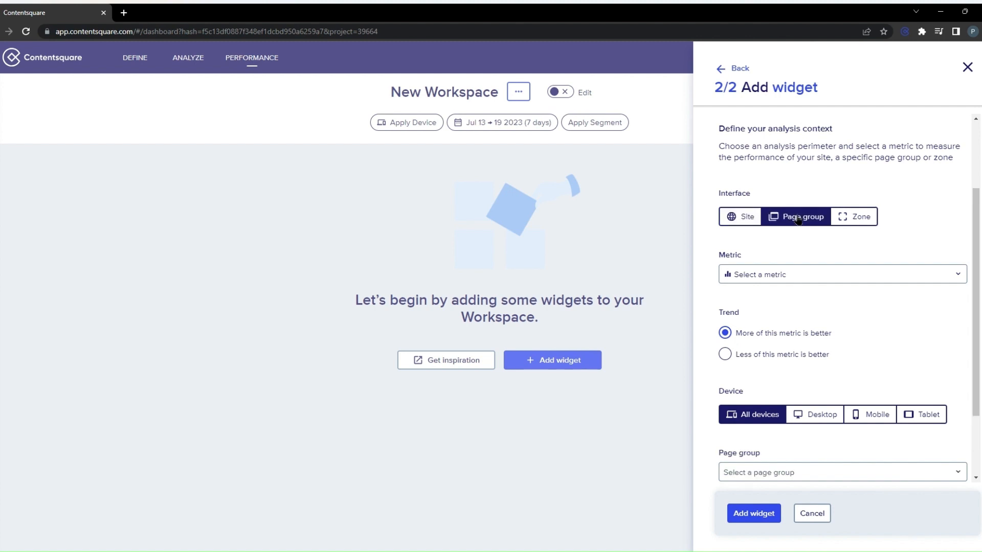
{"action": "left_click", "coordinate": [808, 276]}
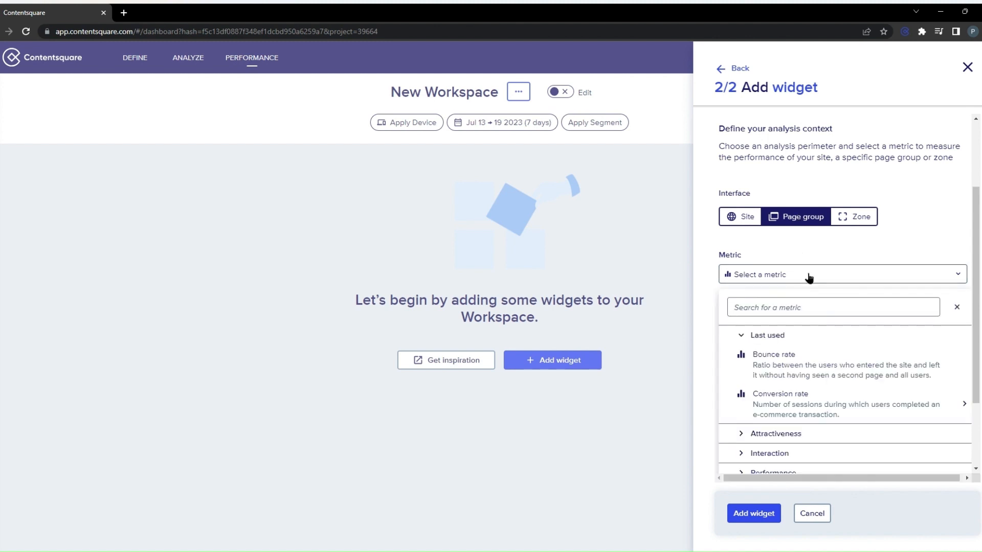
{"action": "scroll", "coordinate": [877, 381], "scroll_direction": "down", "scroll_amount": 1}
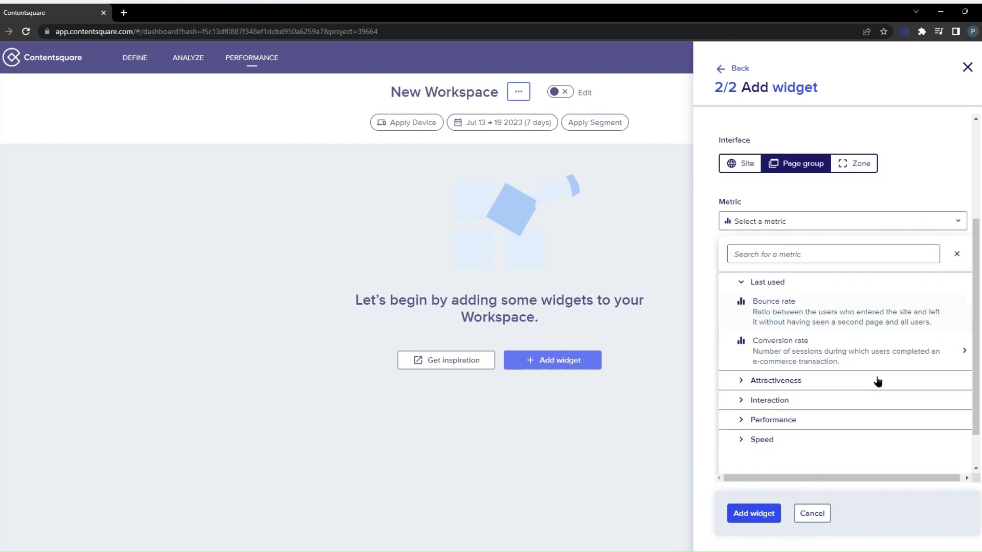
{"action": "left_click", "coordinate": [827, 380]}
{"action": "scroll", "coordinate": [819, 358], "scroll_direction": "down", "scroll_amount": 3}
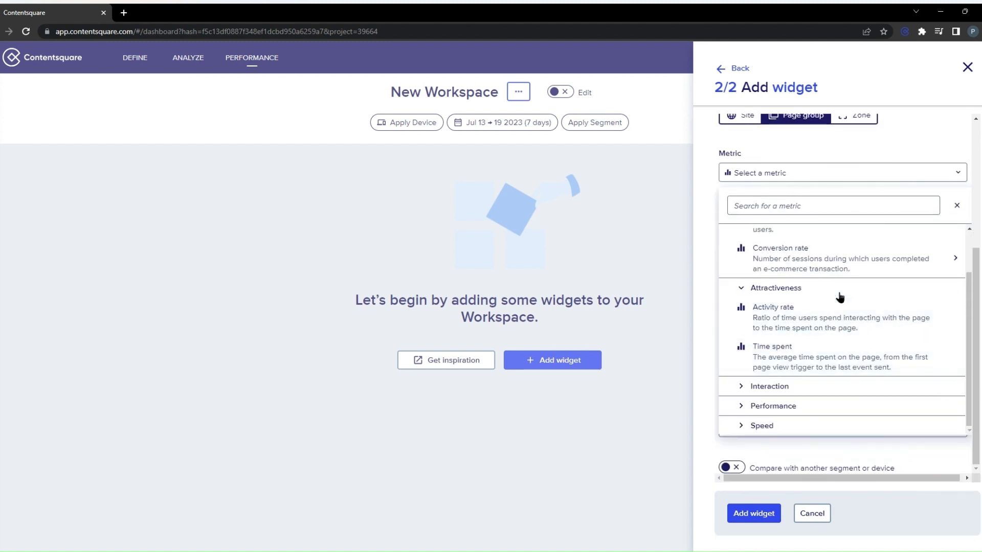
{"action": "left_click", "coordinate": [840, 291]}
{"action": "left_click", "coordinate": [775, 380]}
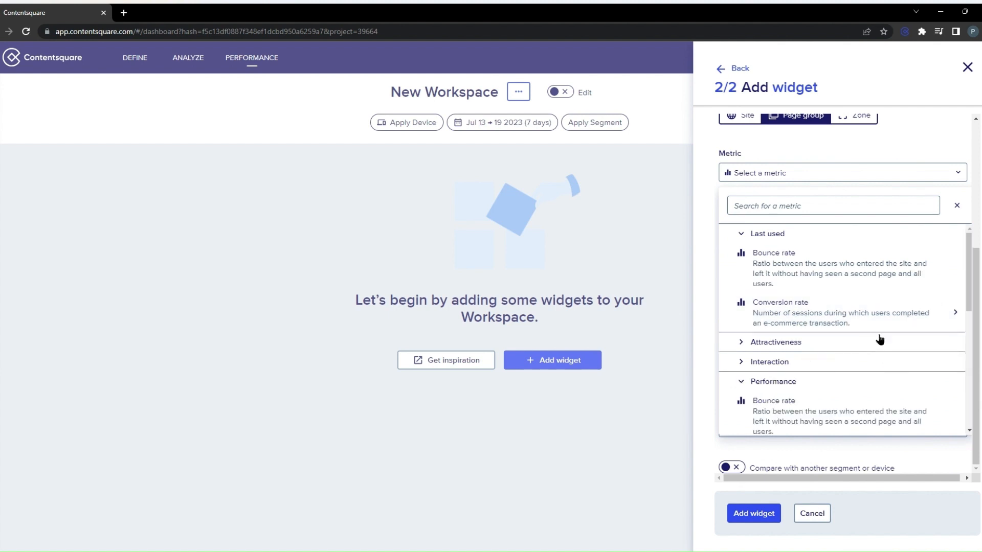
{"action": "scroll", "coordinate": [869, 327], "scroll_direction": "down", "scroll_amount": 3}
{"action": "left_click", "coordinate": [838, 304]}
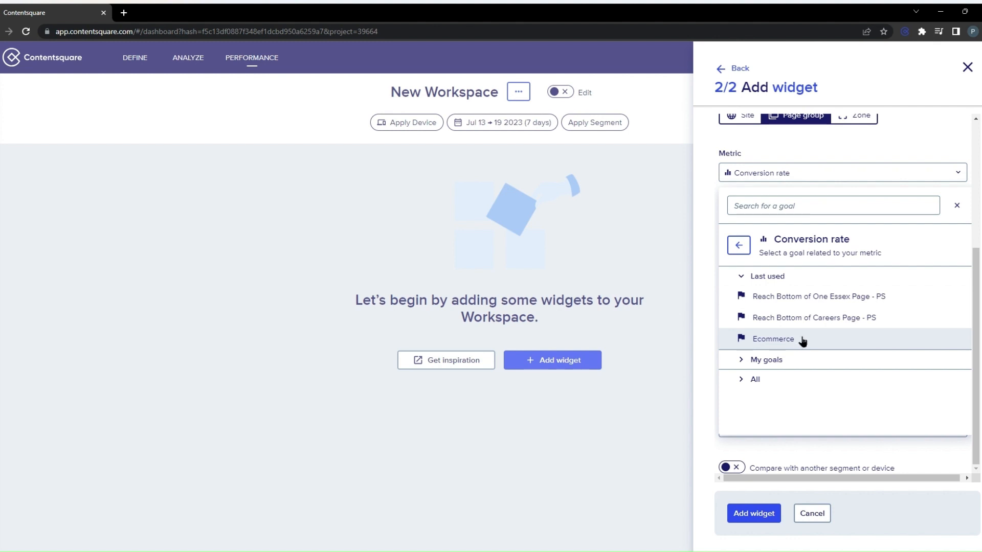
- Review all available goals for the conversion rate metric and select Ecommerce
{"action": "left_click", "coordinate": [755, 381]}
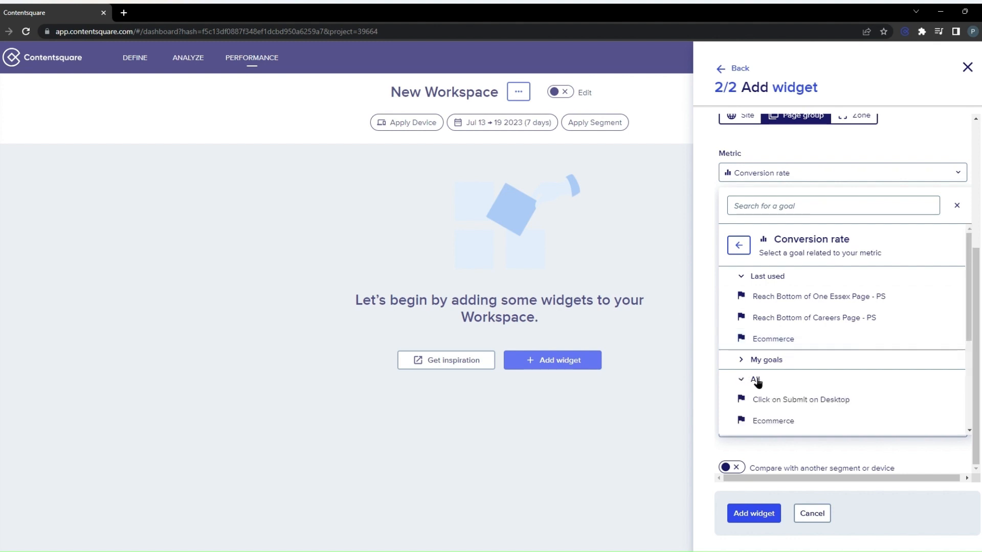
{"action": "scroll", "coordinate": [833, 384], "scroll_direction": "down", "scroll_amount": 3}
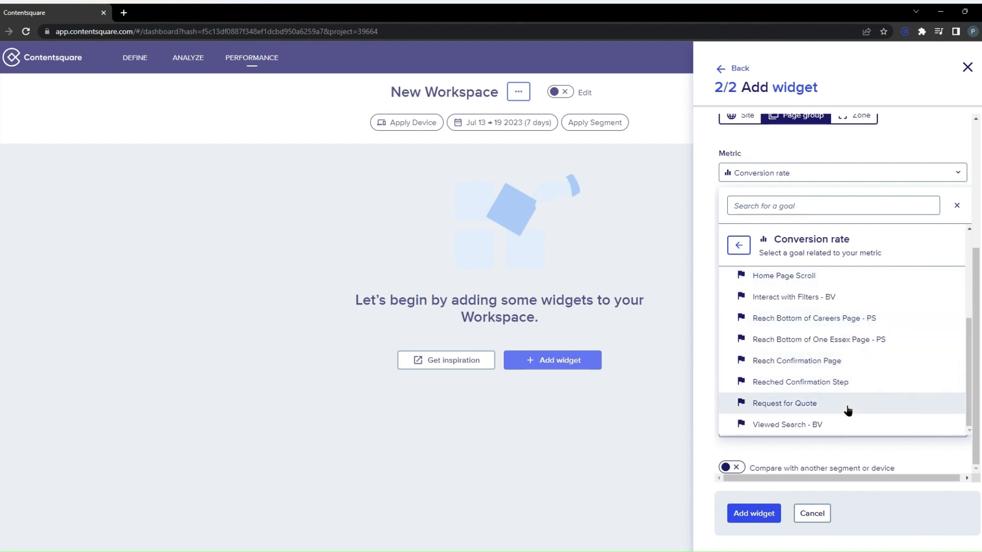
{"action": "scroll", "coordinate": [818, 392], "scroll_direction": "up", "scroll_amount": 3}
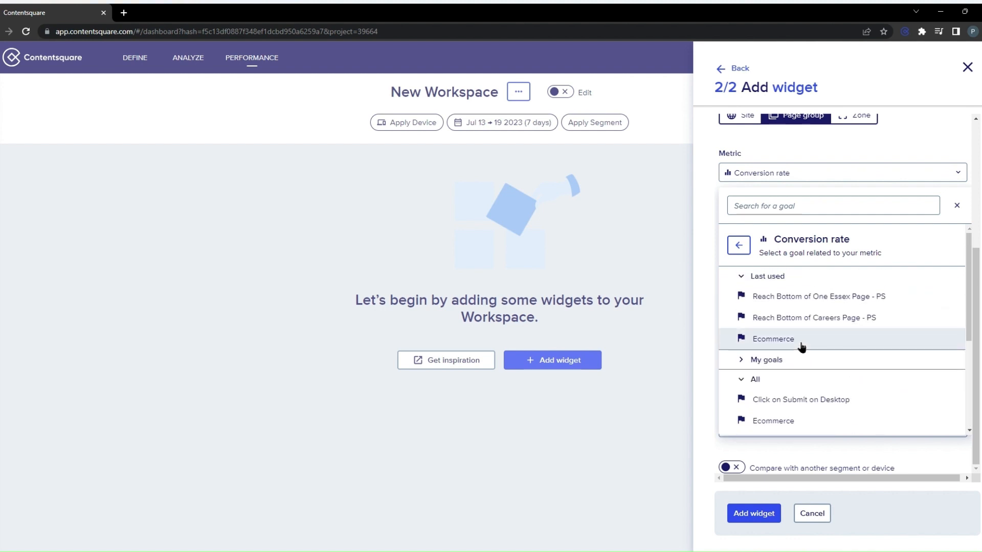
{"action": "scroll", "coordinate": [803, 358], "scroll_direction": "down", "scroll_amount": 5}
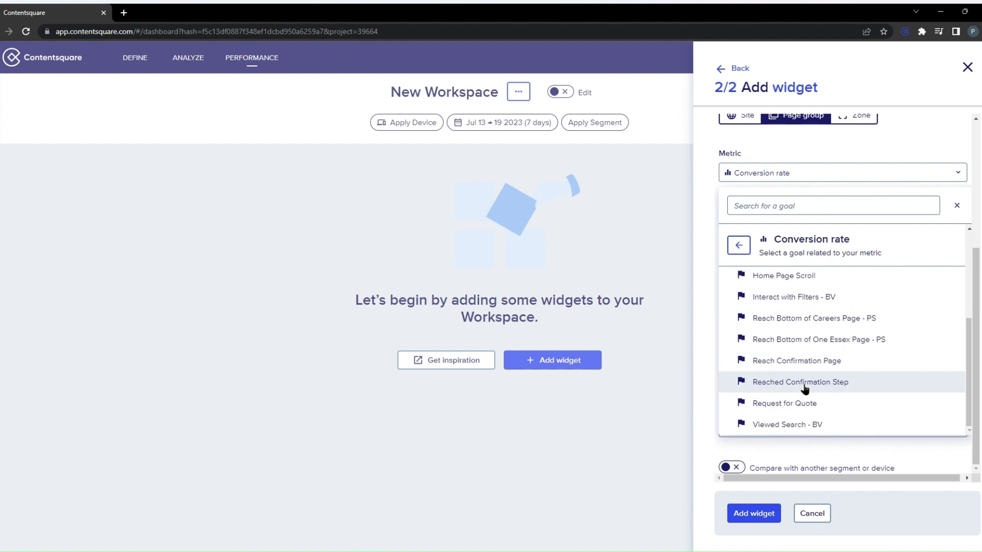
{"action": "scroll", "coordinate": [802, 372], "scroll_direction": "up", "scroll_amount": 3}
{"action": "scroll", "coordinate": [803, 373], "scroll_direction": "up", "scroll_amount": 2}
{"action": "left_click", "coordinate": [803, 339]}
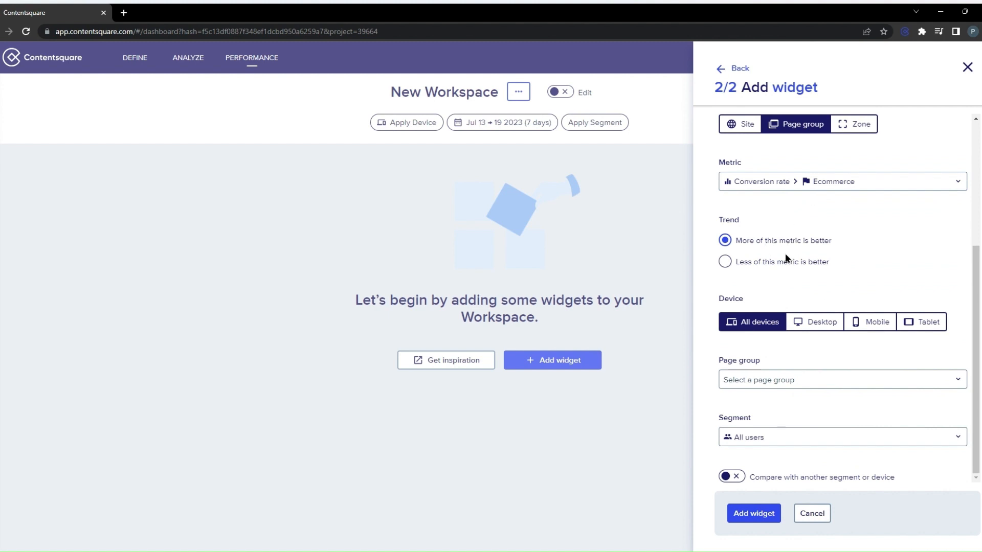
- Set the trend to "More of this metric is better" and the page group to Updated Pages from CS - High Level Mapping copy
{"action": "left_click", "coordinate": [761, 263]}
{"action": "left_click", "coordinate": [745, 242]}
{"action": "left_click", "coordinate": [789, 385]}
{"action": "scroll", "coordinate": [859, 387], "scroll_direction": "down", "scroll_amount": 5}
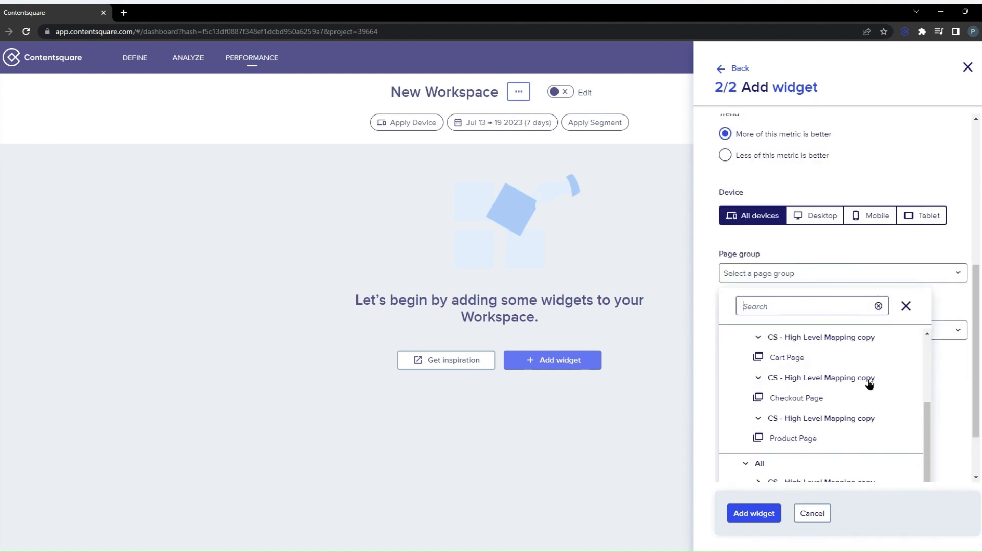
{"action": "scroll", "coordinate": [867, 386], "scroll_direction": "up", "scroll_amount": 3}
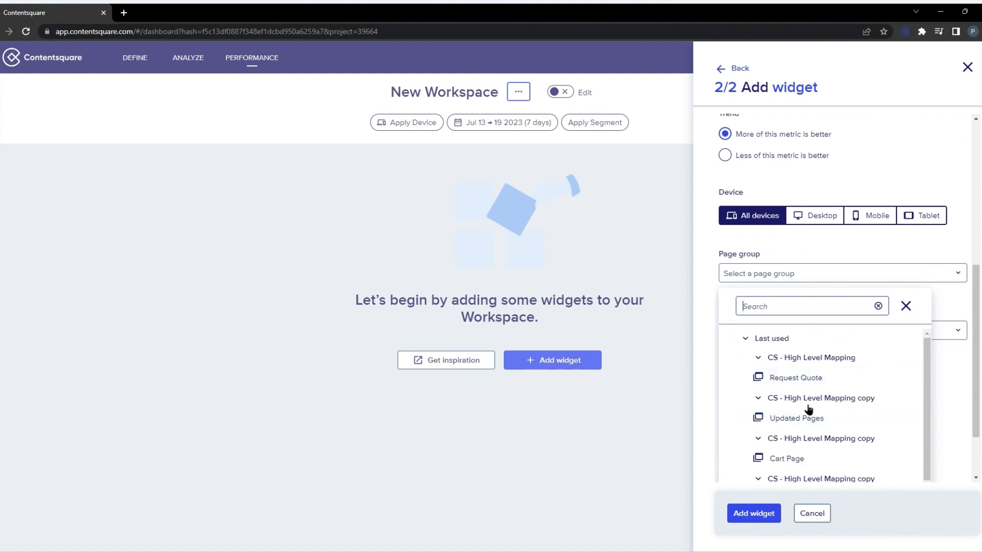
{"action": "left_click", "coordinate": [809, 417]}
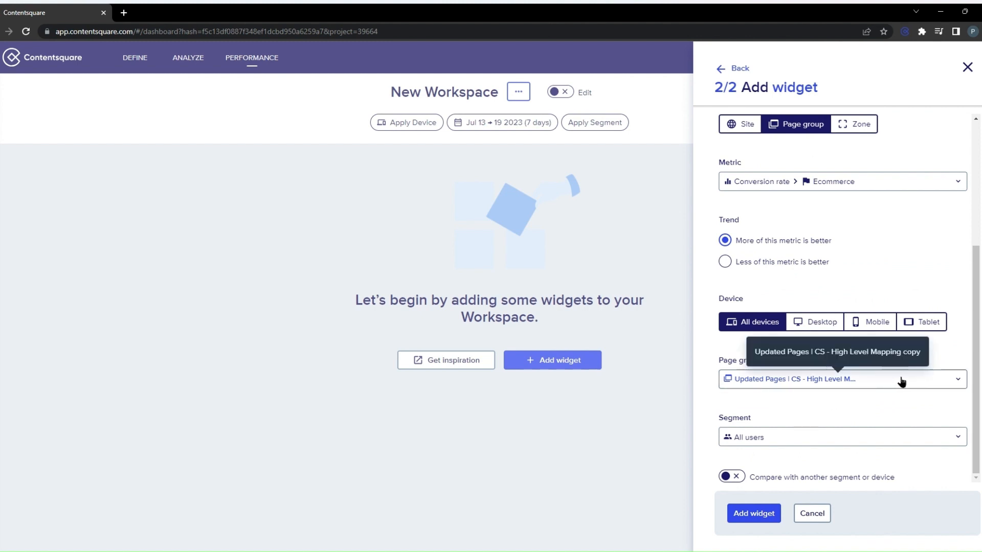
- Browse the other available mappings, keep Updated Pages as the page group, and add the conversion rate widget to the workspace
{"action": "left_click", "coordinate": [873, 379]}
{"action": "scroll", "coordinate": [835, 440], "scroll_direction": "down", "scroll_amount": 2}
{"action": "scroll", "coordinate": [836, 446], "scroll_direction": "down", "scroll_amount": 6}
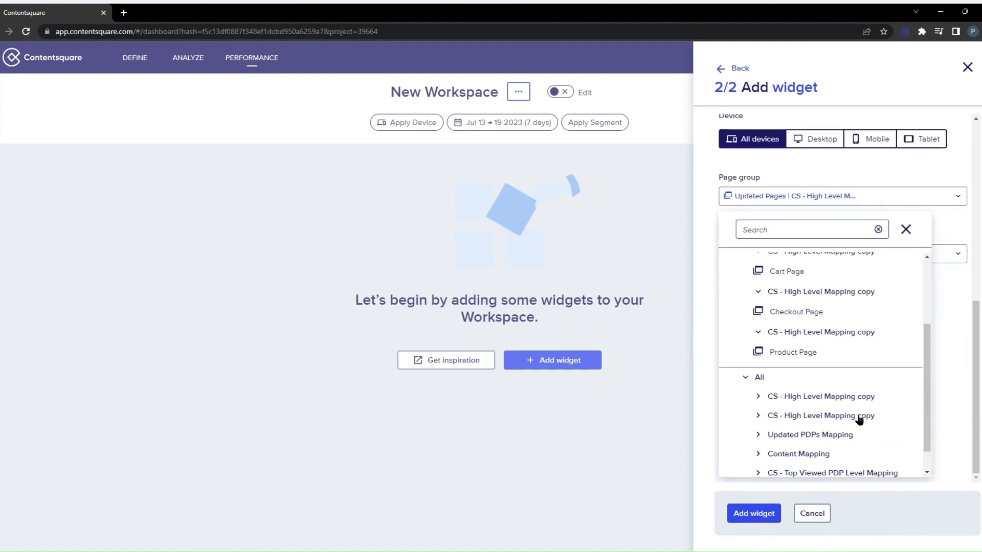
{"action": "scroll", "coordinate": [870, 399], "scroll_direction": "up", "scroll_amount": 4}
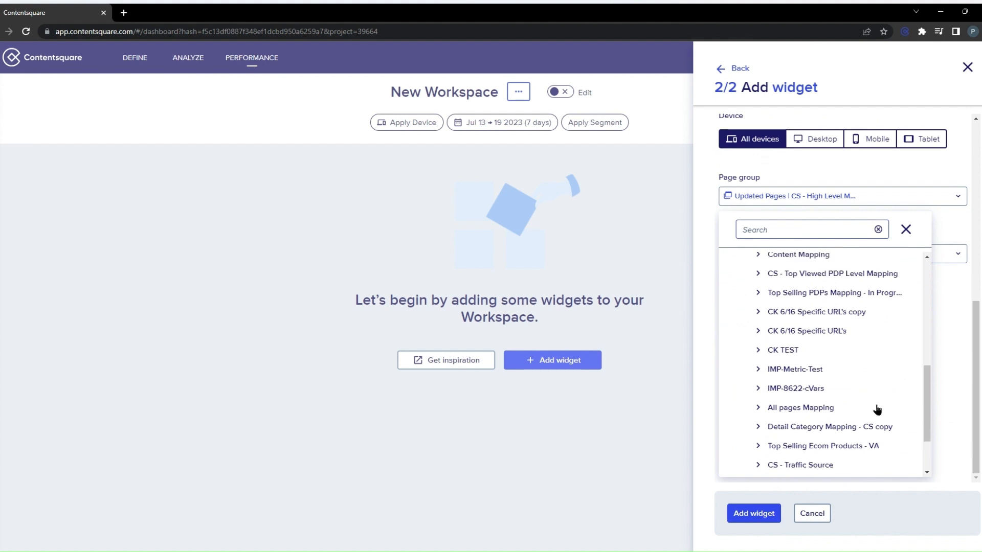
{"action": "scroll", "coordinate": [873, 404], "scroll_direction": "down", "scroll_amount": 3}
{"action": "scroll", "coordinate": [872, 407], "scroll_direction": "up", "scroll_amount": 10}
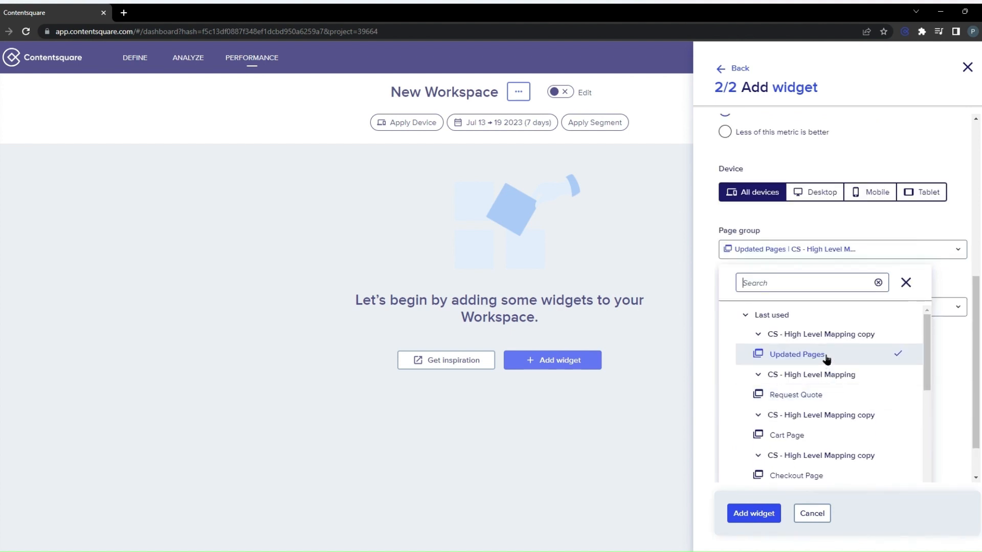
{"action": "left_click", "coordinate": [827, 356]}
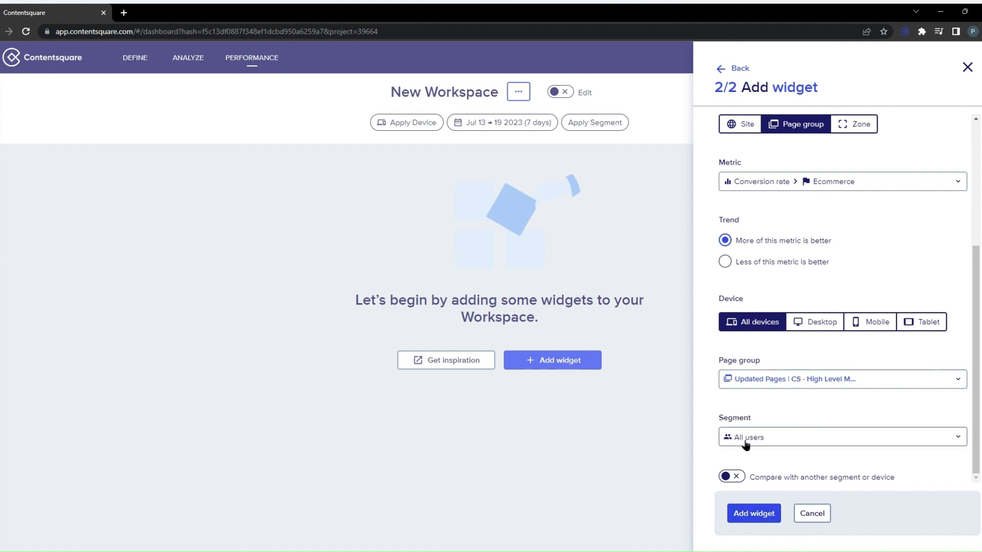
{"action": "left_click", "coordinate": [752, 513]}
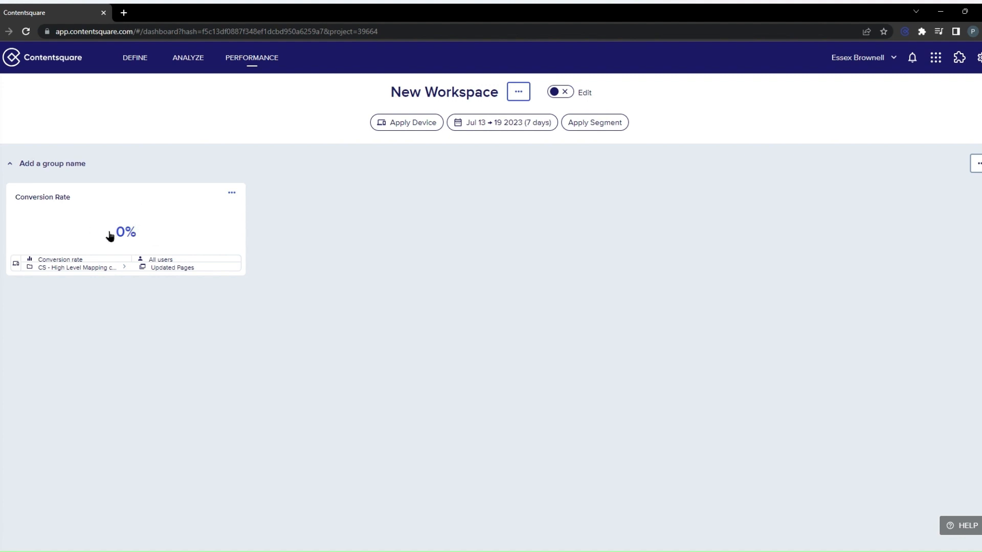
- Turn on workspace editing and name the widget group "Updated Pages"
{"action": "left_click", "coordinate": [559, 92]}
{"action": "left_click", "coordinate": [82, 211]}
{"action": "type", "text": "Upda"}
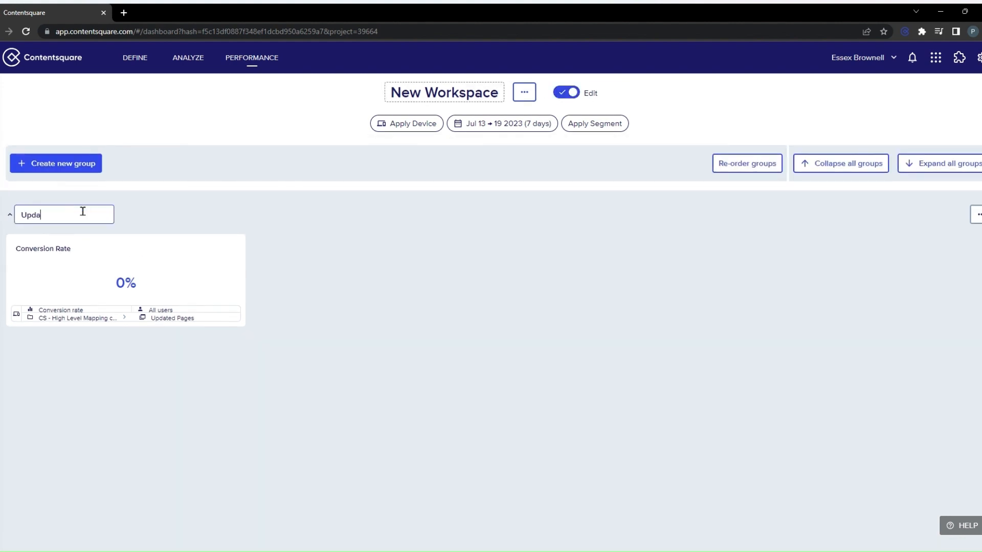
{"action": "type", "text": "ted Pages"}
{"action": "left_click", "coordinate": [265, 213]}
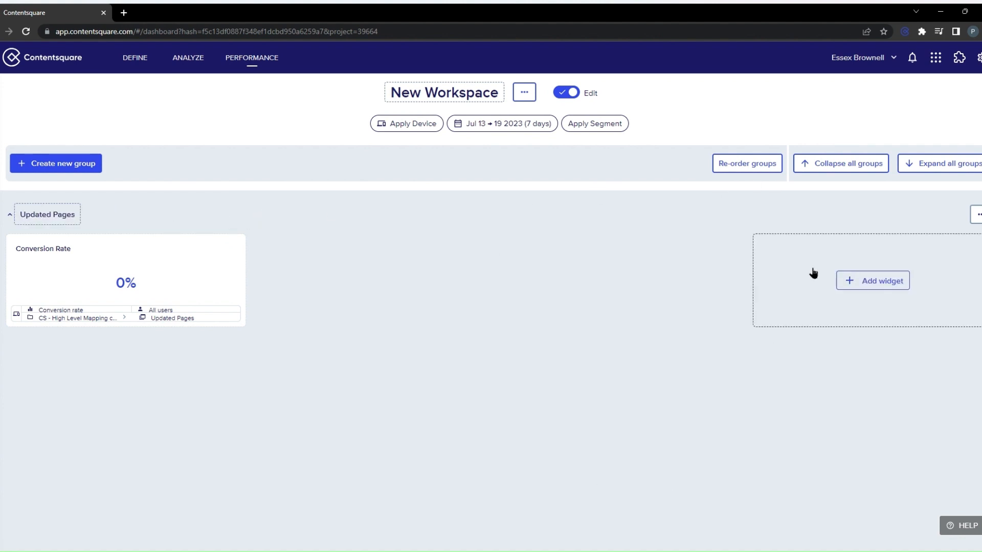
- Start a new line chart widget in the Updated Pages group and name it "Bounce Rate over Time"
{"action": "left_click", "coordinate": [372, 281]}
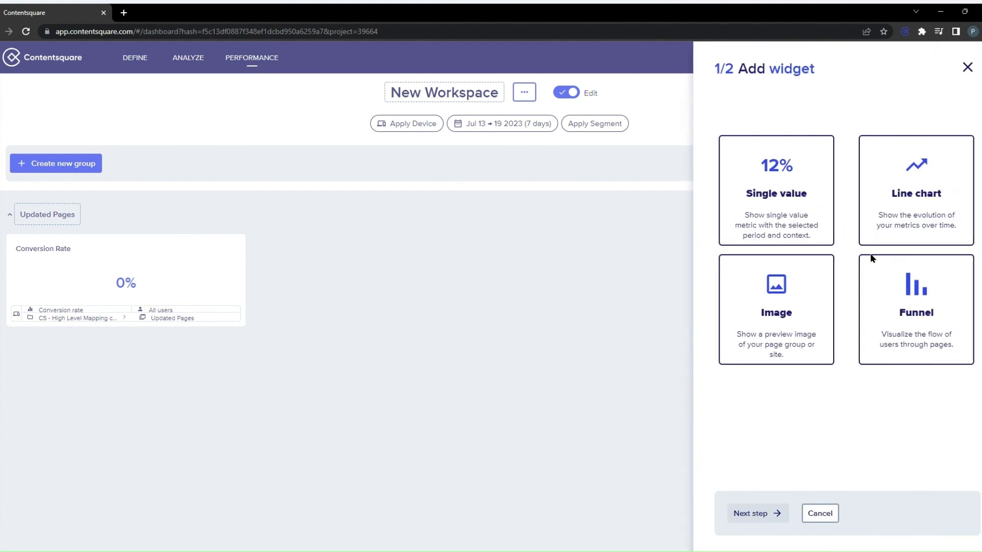
{"action": "left_click", "coordinate": [912, 208]}
{"action": "left_click", "coordinate": [767, 513]}
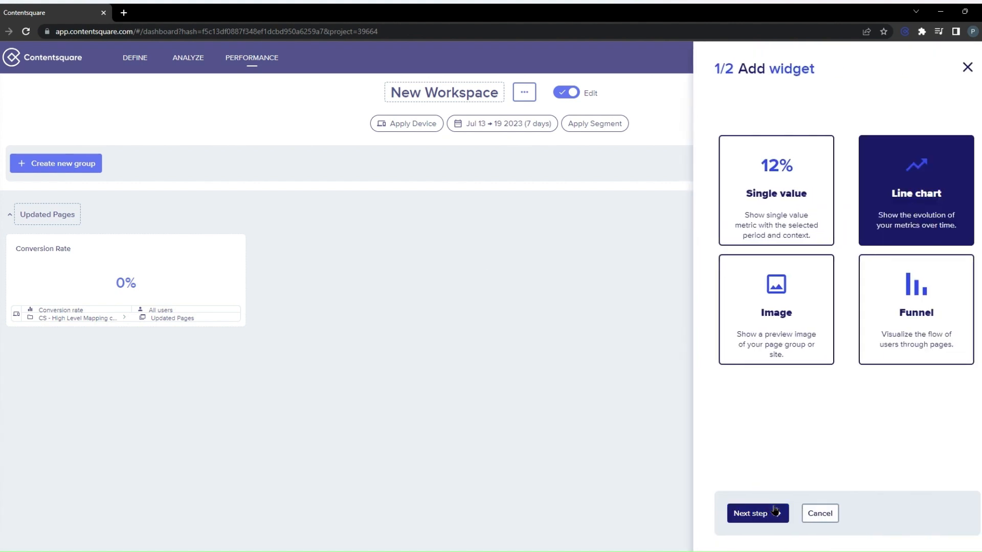
{"action": "left_click", "coordinate": [787, 143]}
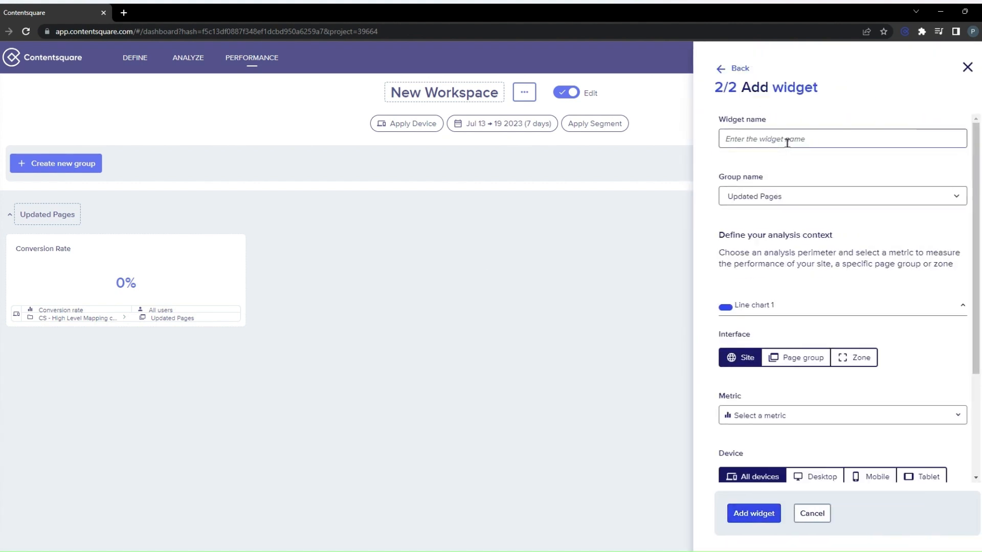
{"action": "type", "text": "Bounce Rate over Time"}
- Set the line chart's interface to Page group and choose Bounce rate as its metric
{"action": "scroll", "coordinate": [817, 284], "scroll_direction": "down", "scroll_amount": 1}
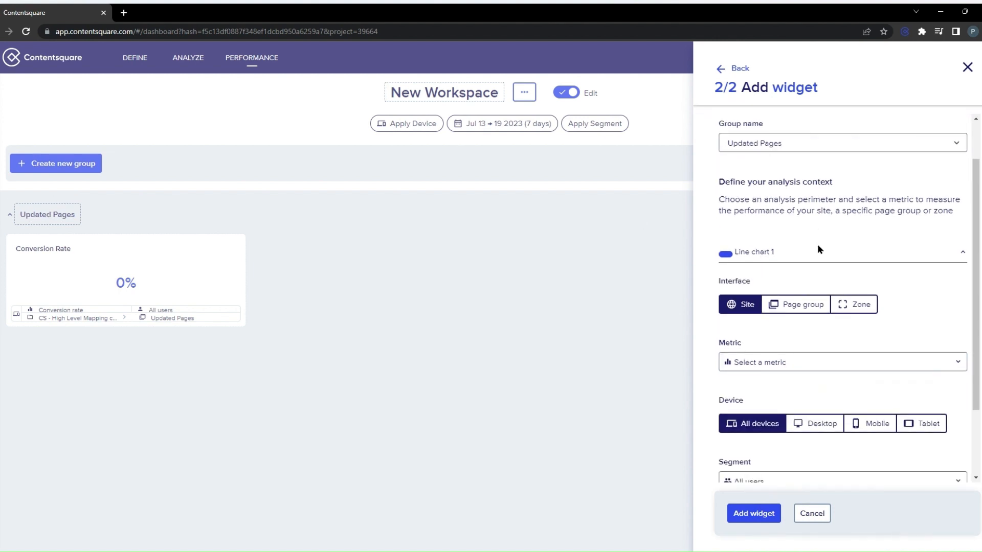
{"action": "scroll", "coordinate": [839, 253], "scroll_direction": "down", "scroll_amount": 2}
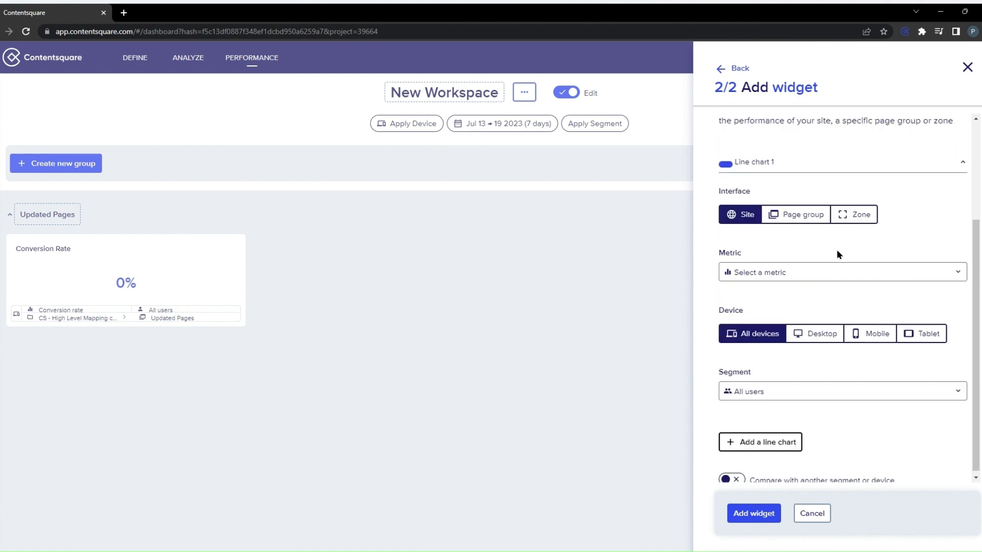
{"action": "left_click", "coordinate": [804, 212]}
{"action": "scroll", "coordinate": [790, 286], "scroll_direction": "down", "scroll_amount": 4}
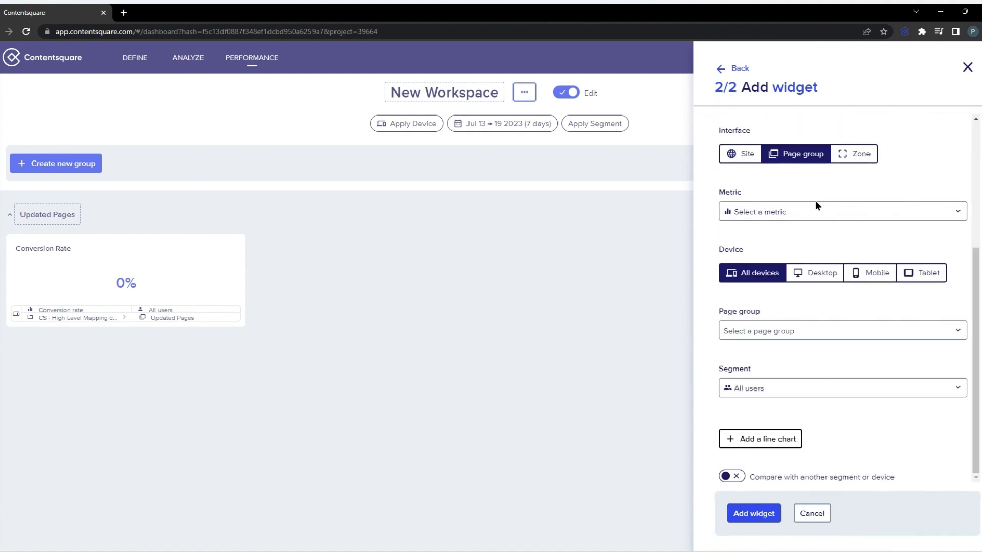
{"action": "left_click", "coordinate": [816, 205]}
{"action": "left_click", "coordinate": [797, 413]}
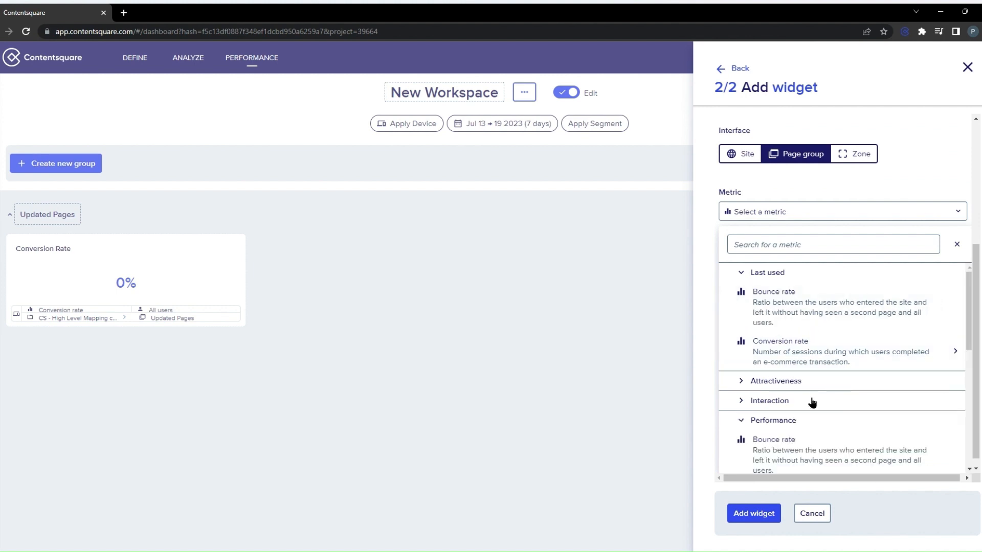
{"action": "scroll", "coordinate": [818, 394], "scroll_direction": "down", "scroll_amount": 3}
{"action": "left_click", "coordinate": [791, 283]}
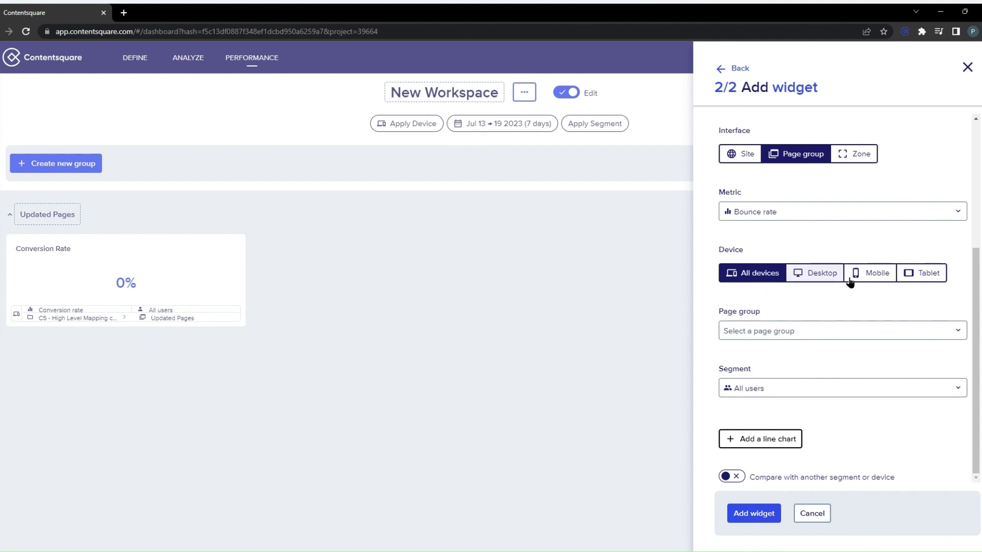
- Set the page group to Updated Pages from CS - High Level Mapping copy, keep the All users segment, and add the widget
{"action": "left_click", "coordinate": [811, 331]}
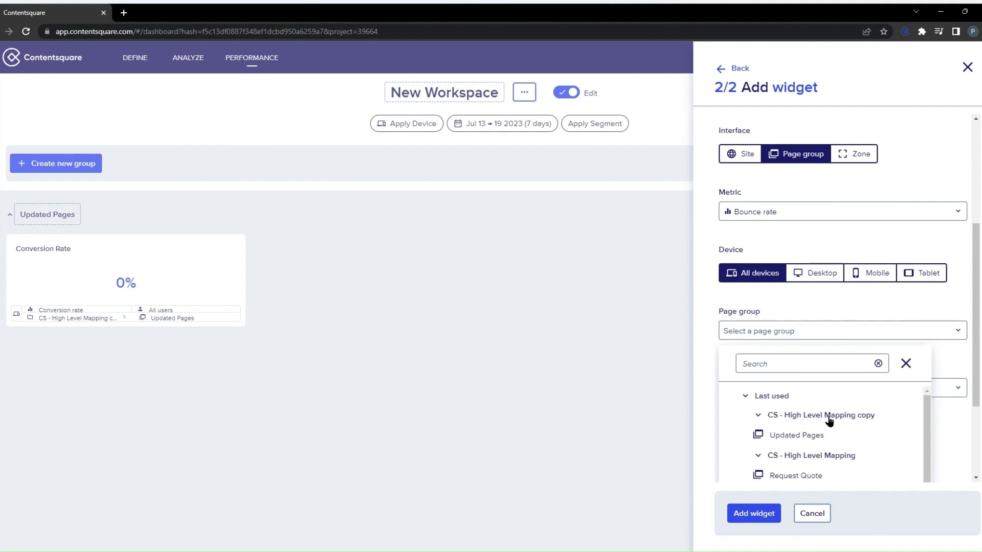
{"action": "left_click", "coordinate": [821, 436]}
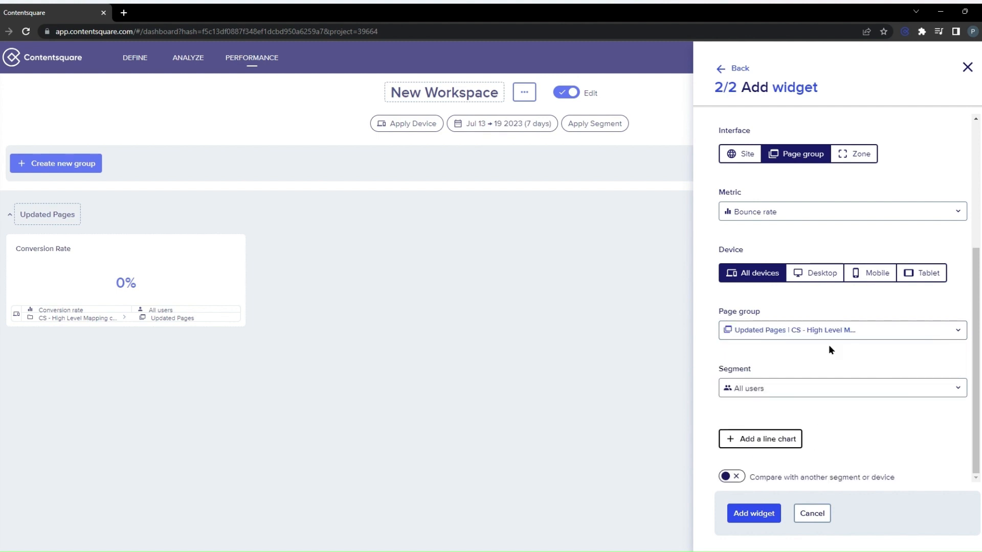
{"action": "left_click", "coordinate": [779, 395]}
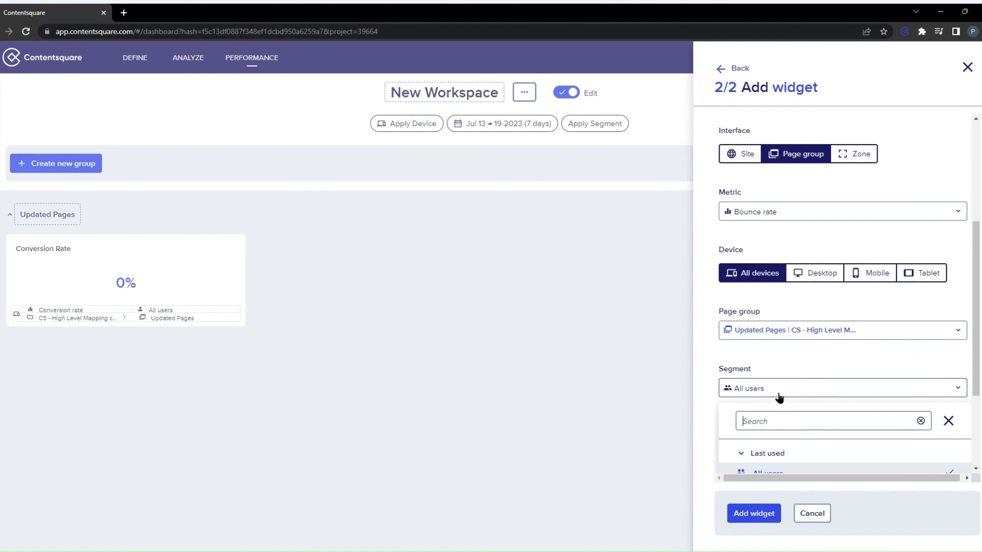
{"action": "left_click", "coordinate": [945, 420]}
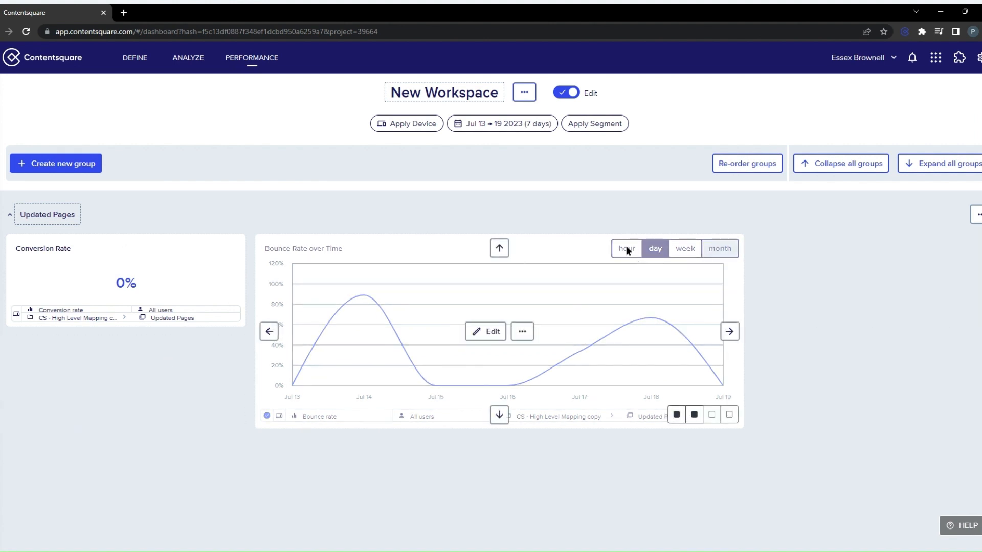
- Look into the Bounce Rate over Time widget's settings, try widget size x3, and return it to size x2
{"action": "left_click", "coordinate": [499, 331]}
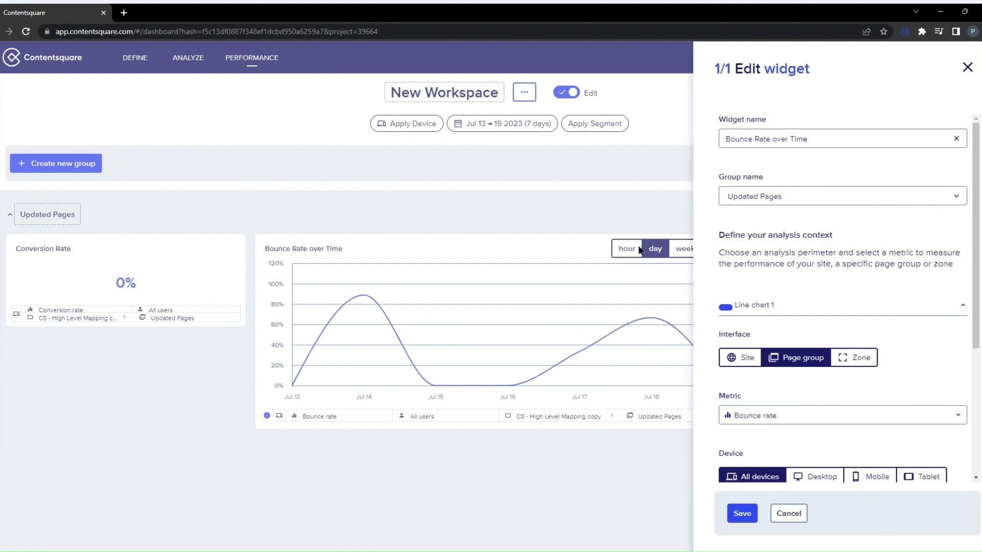
{"action": "left_click", "coordinate": [967, 66]}
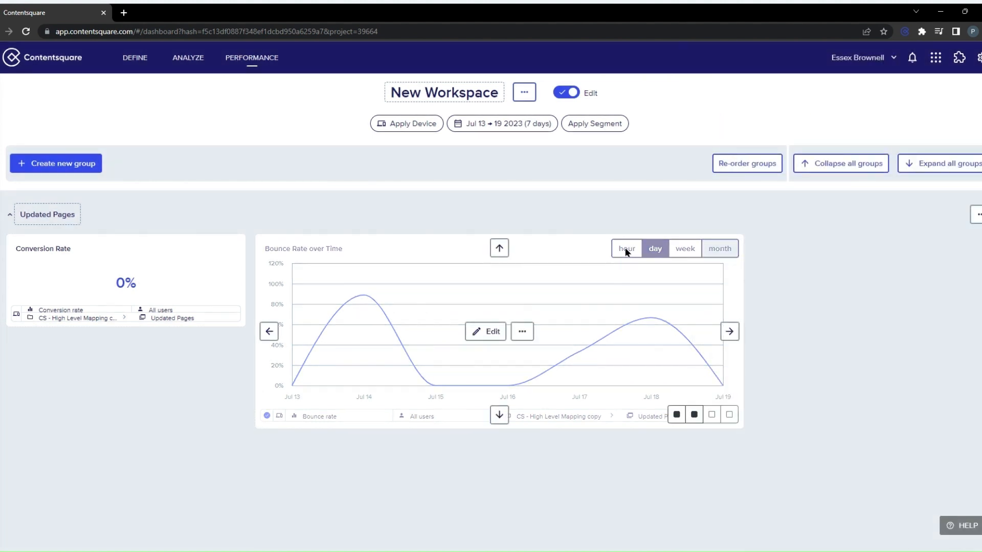
{"action": "left_click", "coordinate": [712, 414]}
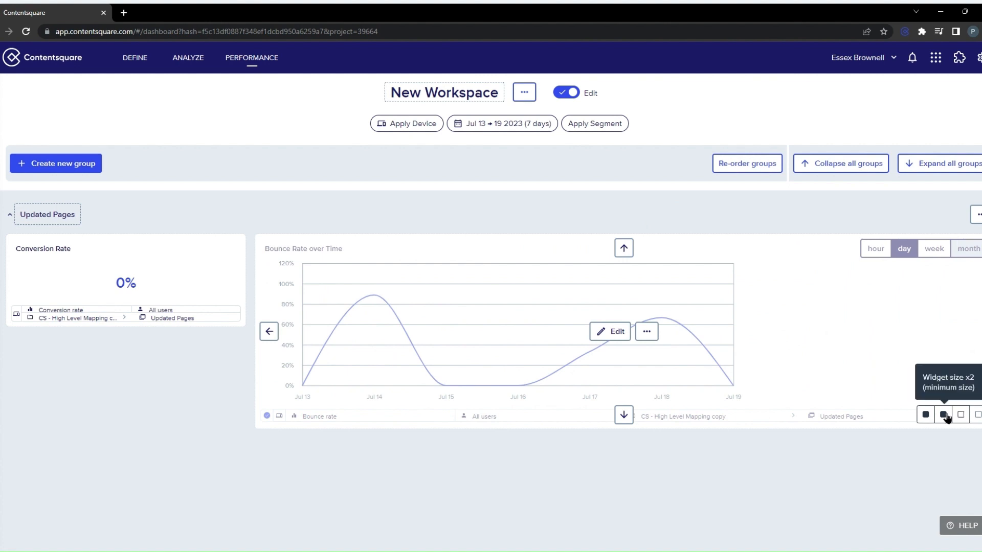
{"action": "left_click", "coordinate": [945, 415]}
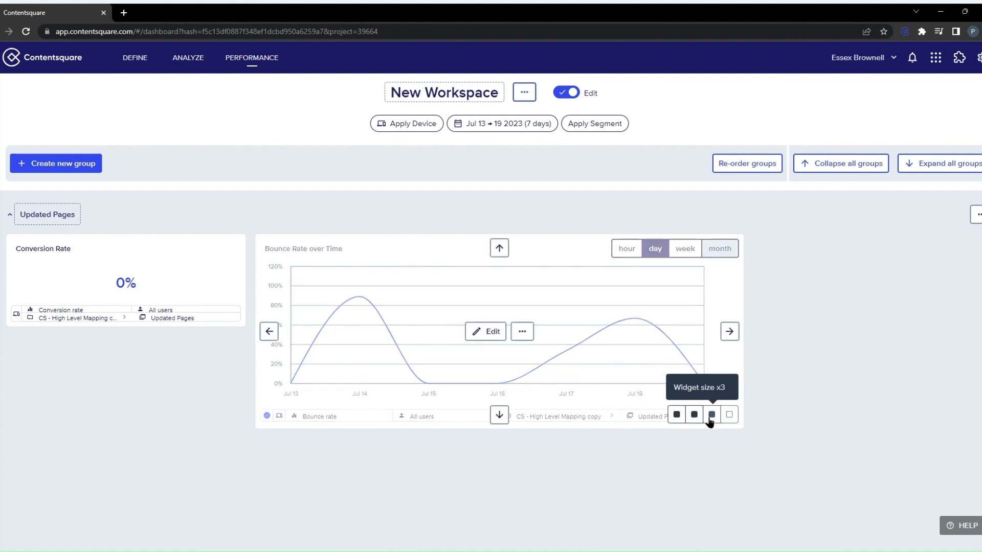
{"action": "left_click", "coordinate": [711, 415]}
{"action": "left_click", "coordinate": [943, 416]}
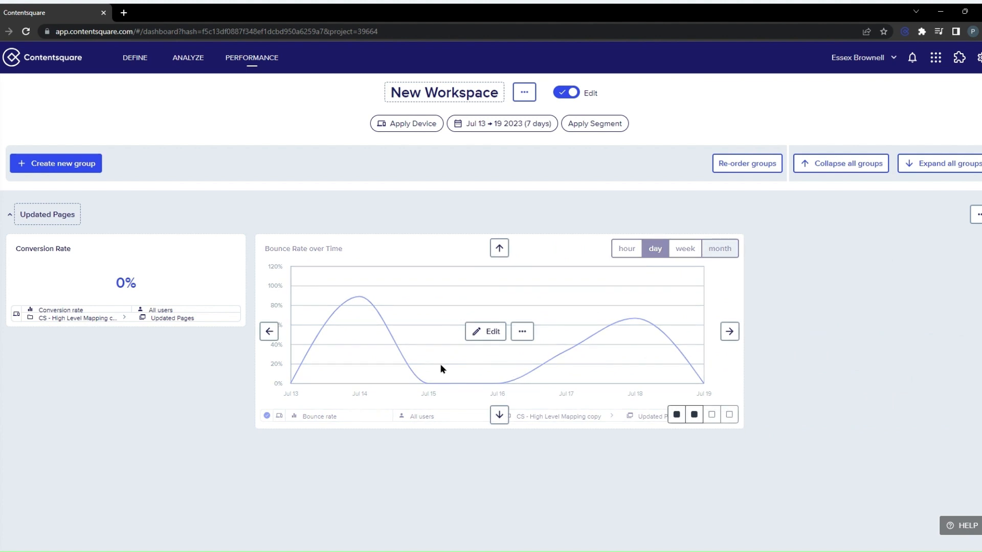
- Edit the Conversion Rate widget to compare all devices with Desktop and save the change
{"action": "mouse_move", "coordinate": [844, 331]}
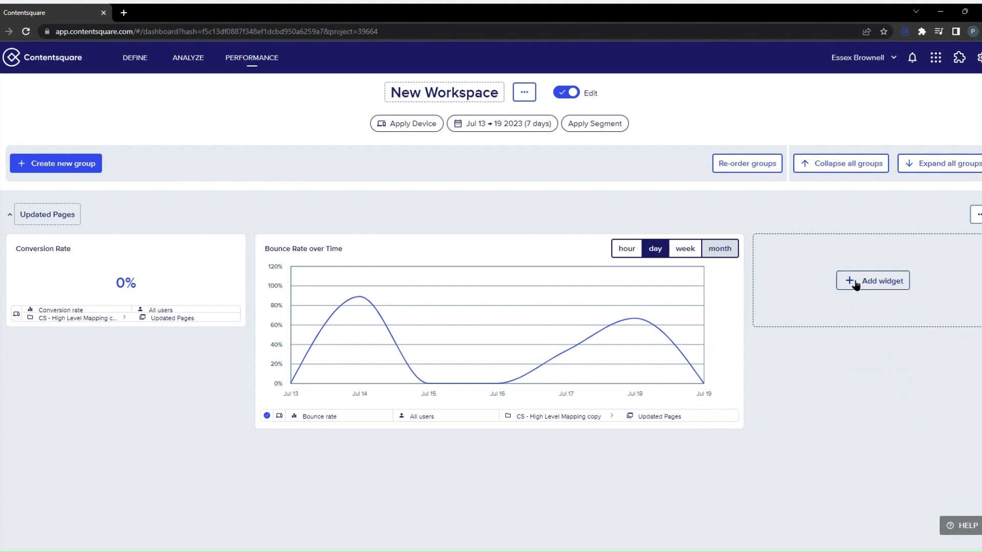
{"action": "mouse_move", "coordinate": [648, 311]}
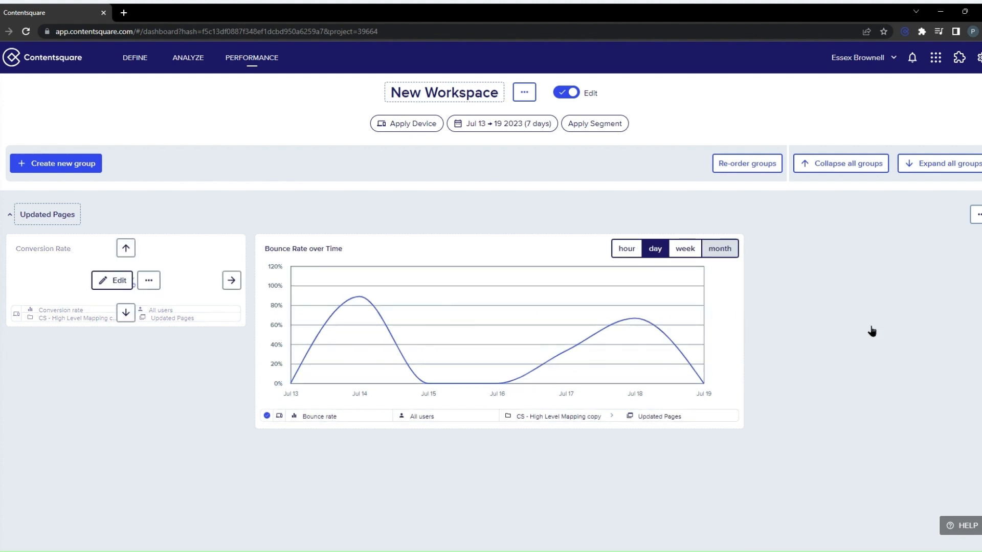
{"action": "scroll", "coordinate": [854, 342], "scroll_direction": "down", "scroll_amount": 4}
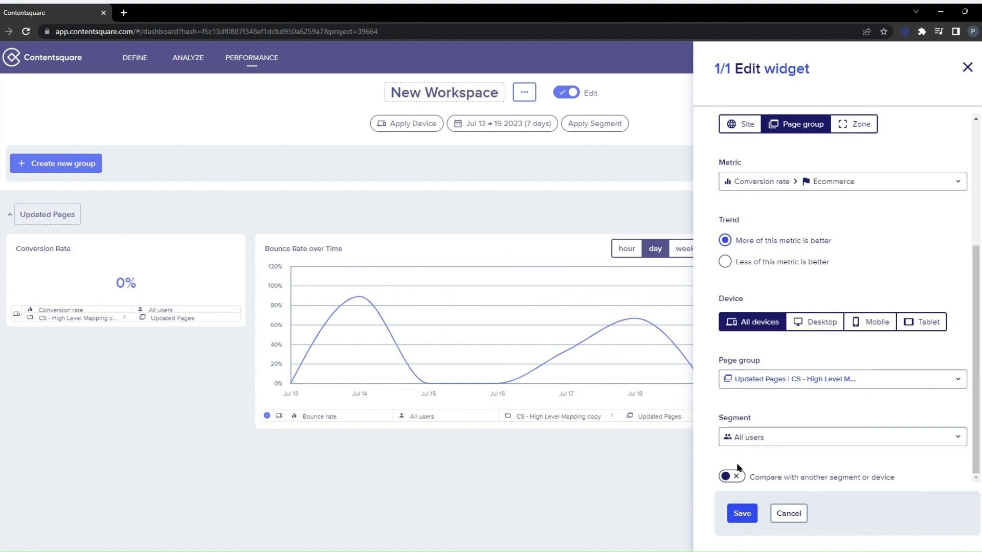
{"action": "left_click", "coordinate": [729, 475]}
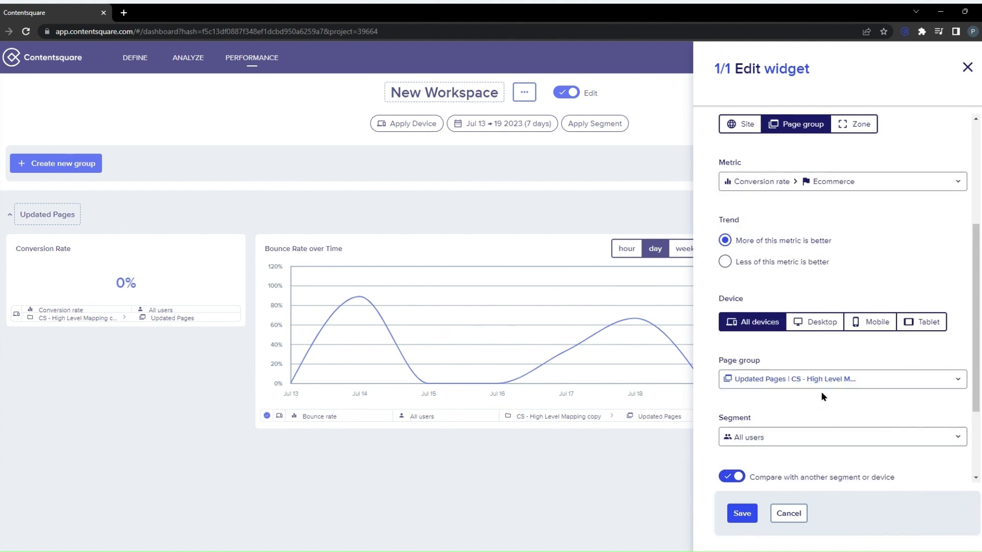
{"action": "scroll", "coordinate": [819, 391], "scroll_direction": "down", "scroll_amount": 3}
{"action": "left_click", "coordinate": [776, 446]}
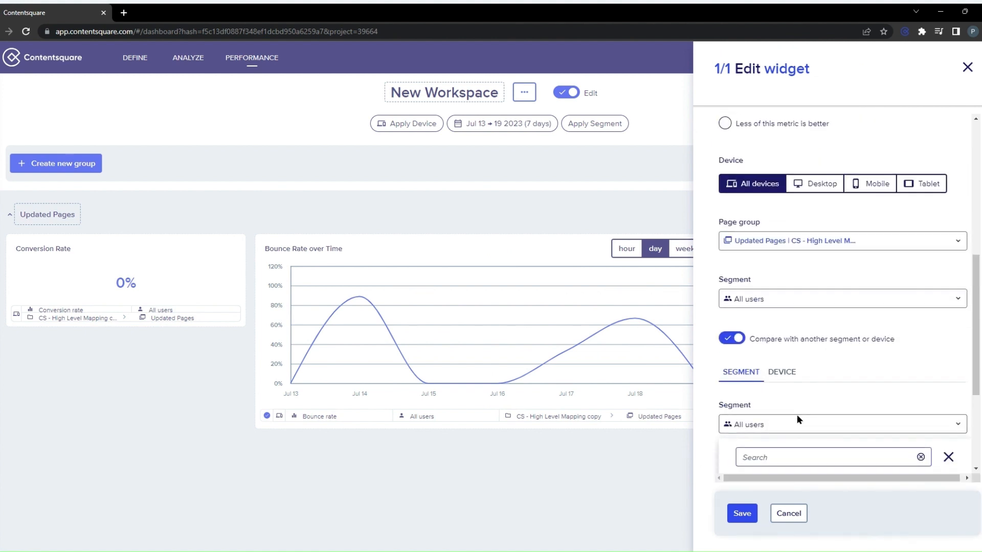
{"action": "scroll", "coordinate": [796, 415], "scroll_direction": "down", "scroll_amount": 3}
{"action": "left_click", "coordinate": [786, 198]}
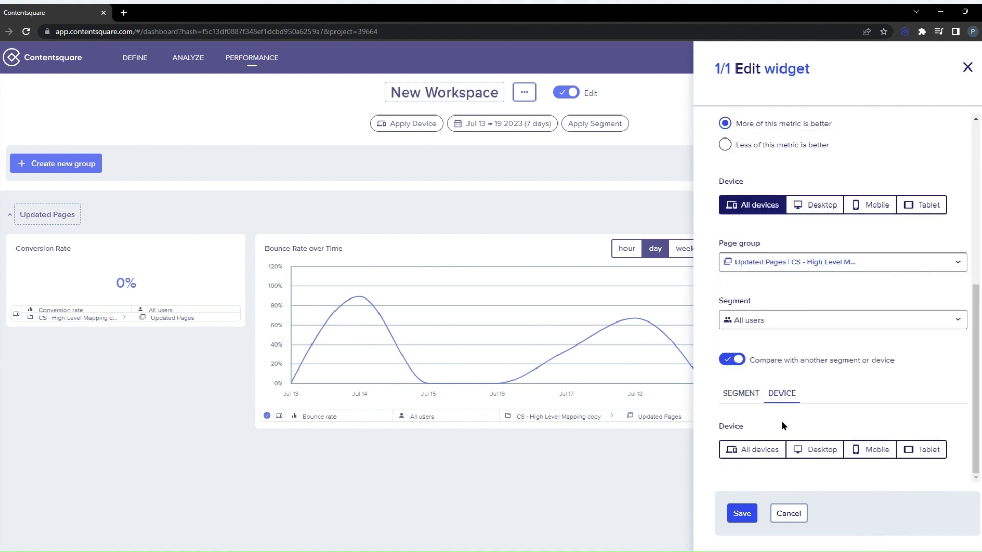
{"action": "left_click", "coordinate": [807, 450]}
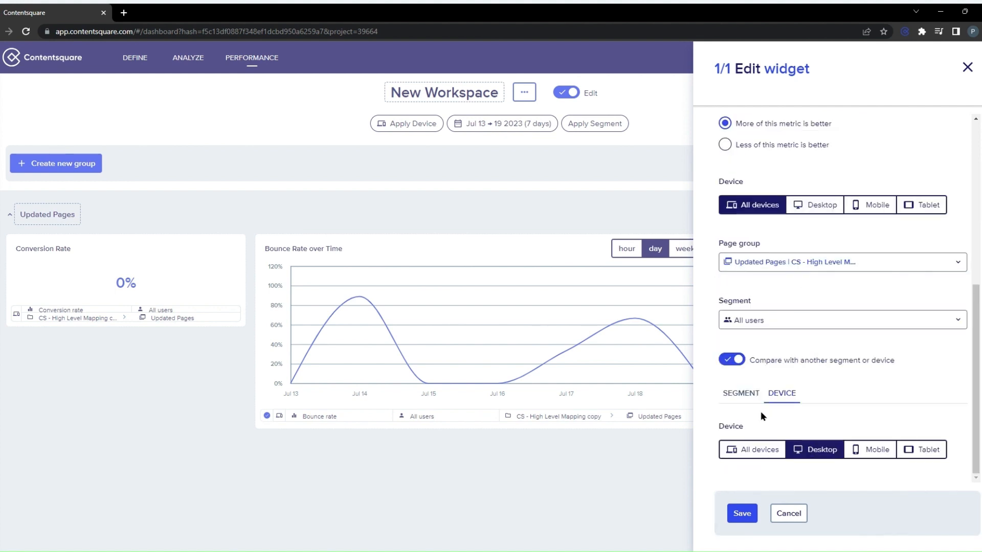
{"action": "left_click", "coordinate": [736, 513]}
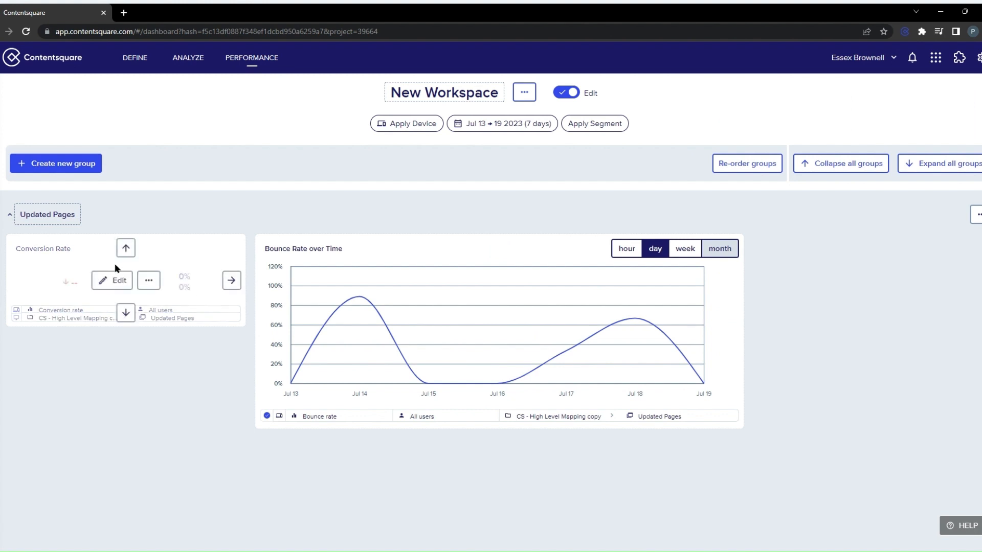
- Start a new funnel widget in the Updated Pages group and name it "Cart Funnel"
{"action": "mouse_move", "coordinate": [64, 296]}
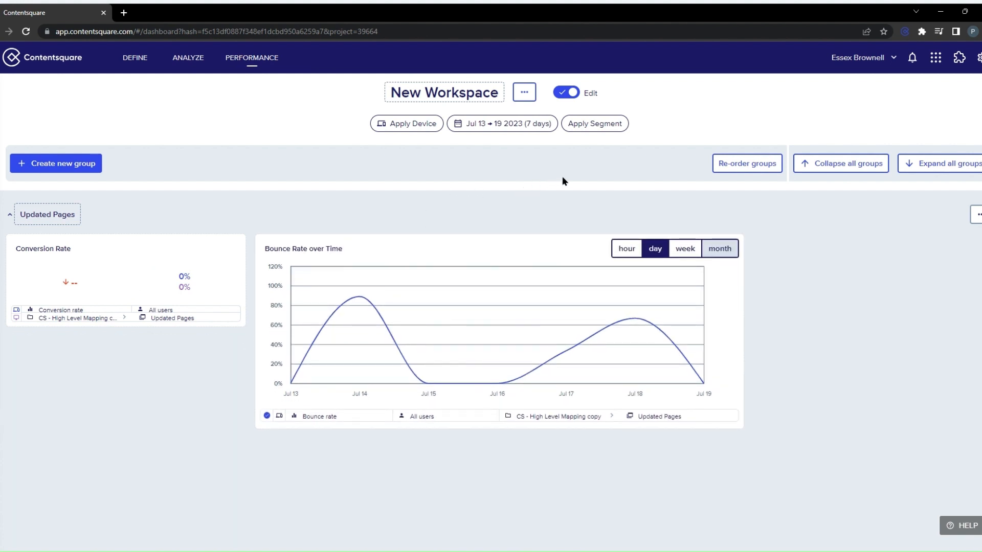
{"action": "mouse_move", "coordinate": [802, 321]}
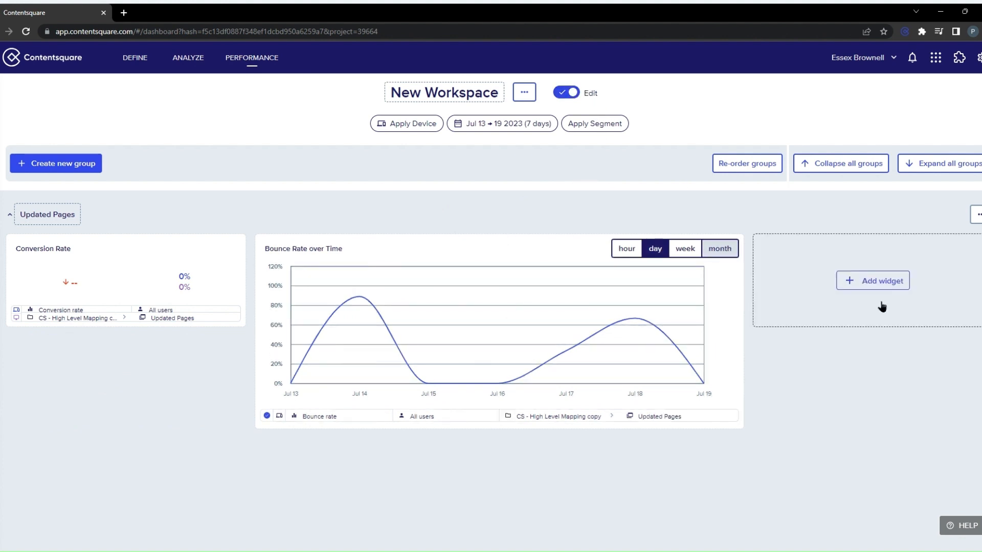
{"action": "left_click", "coordinate": [877, 277]}
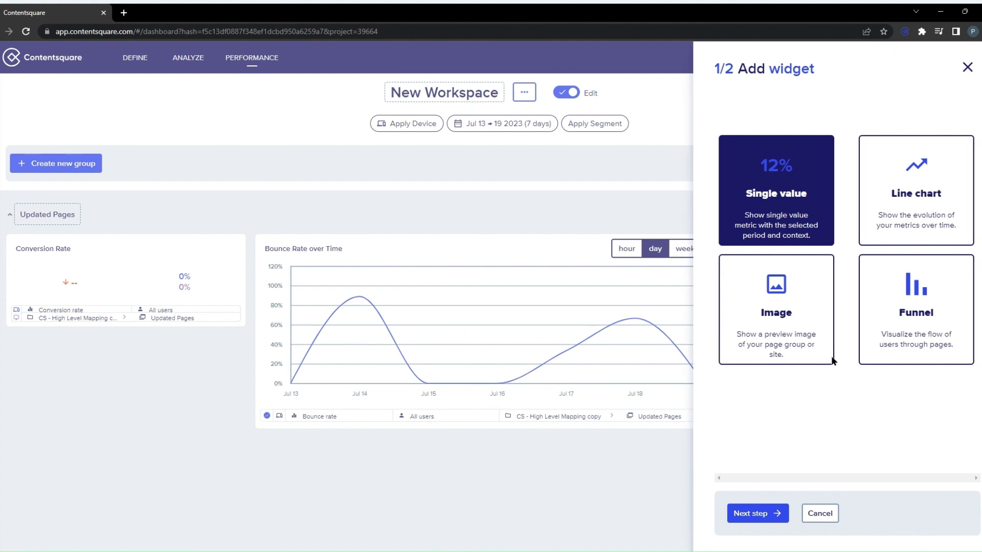
{"action": "left_click", "coordinate": [919, 306]}
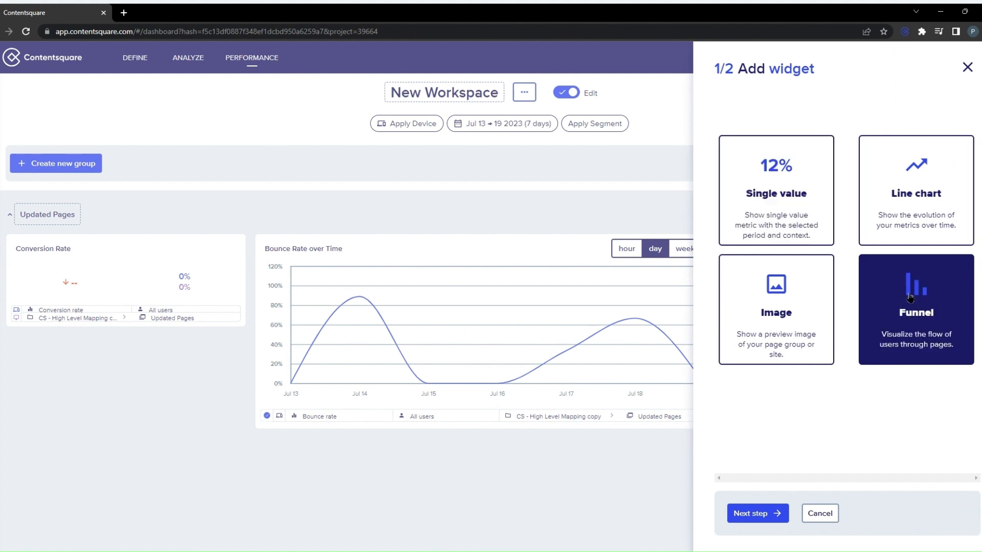
{"action": "left_click", "coordinate": [749, 514]}
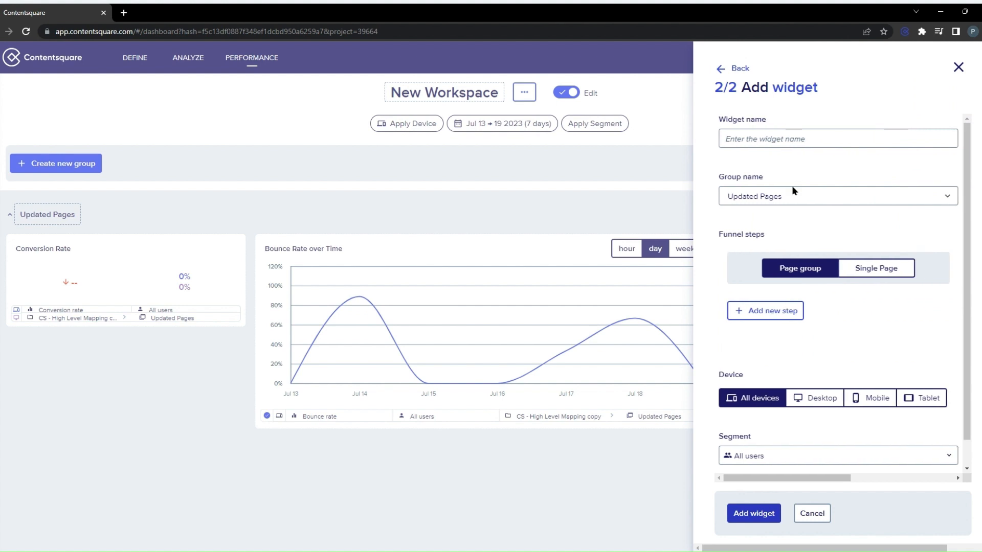
{"action": "left_click", "coordinate": [797, 136]}
{"action": "type", "text": "Cart Funnel"}
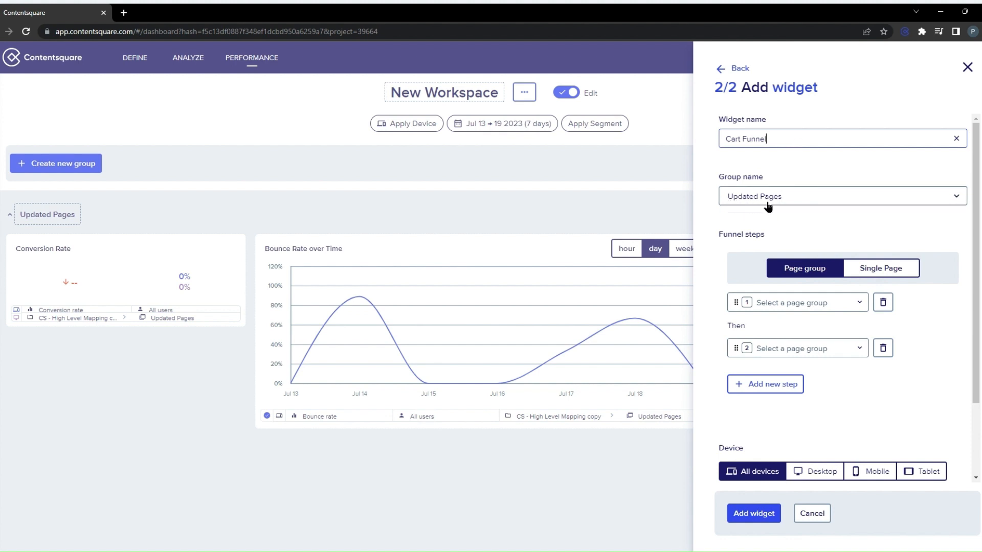
- Set the first funnel step to the Updated Pages page group and the second to Cart Page
{"action": "left_click", "coordinate": [783, 307]}
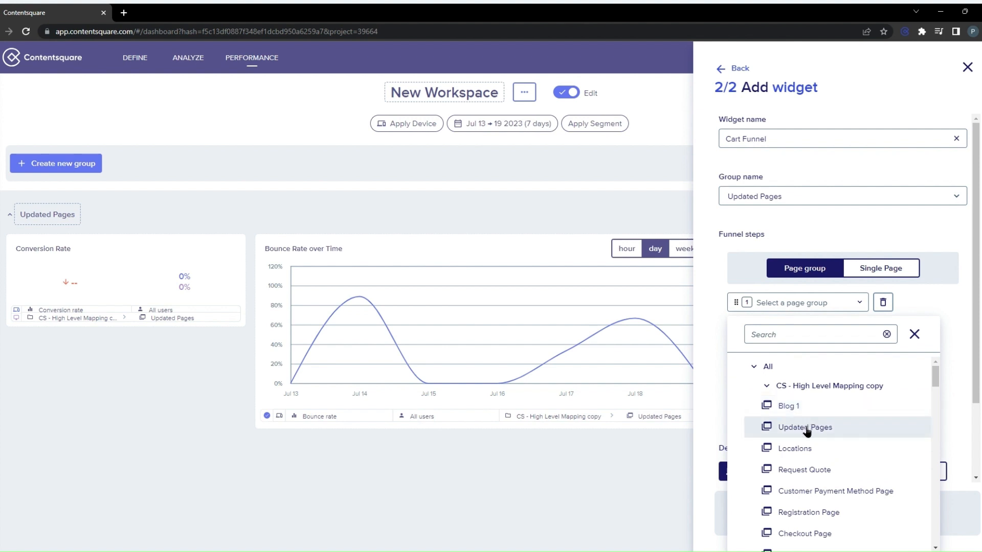
{"action": "left_click", "coordinate": [844, 430]}
{"action": "left_click", "coordinate": [822, 349]}
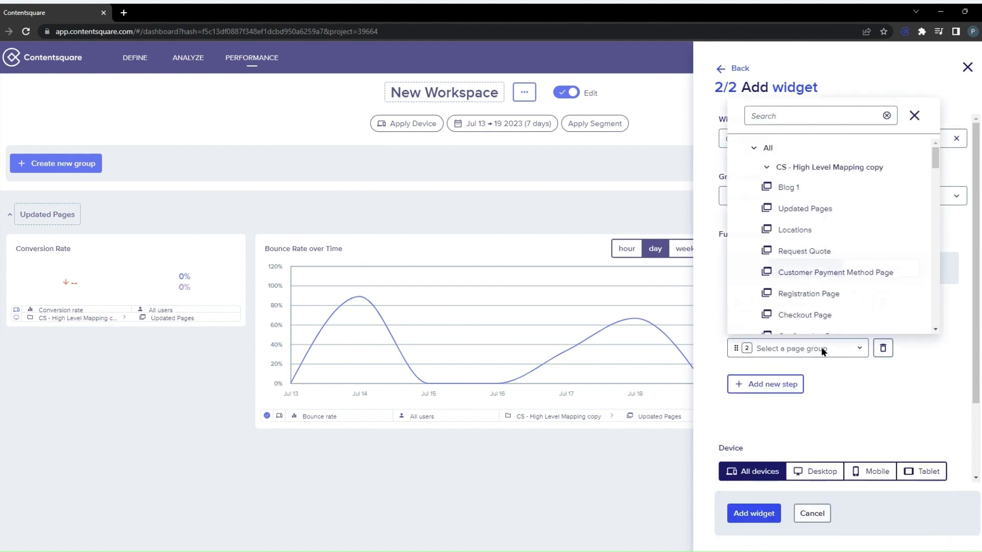
{"action": "scroll", "coordinate": [829, 205], "scroll_direction": "down", "scroll_amount": 4}
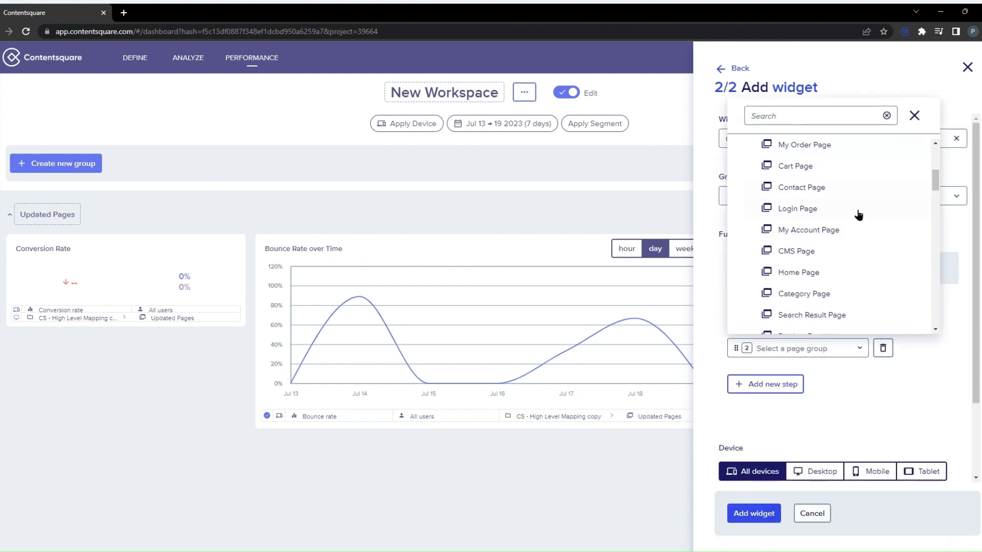
{"action": "left_click", "coordinate": [824, 165]}
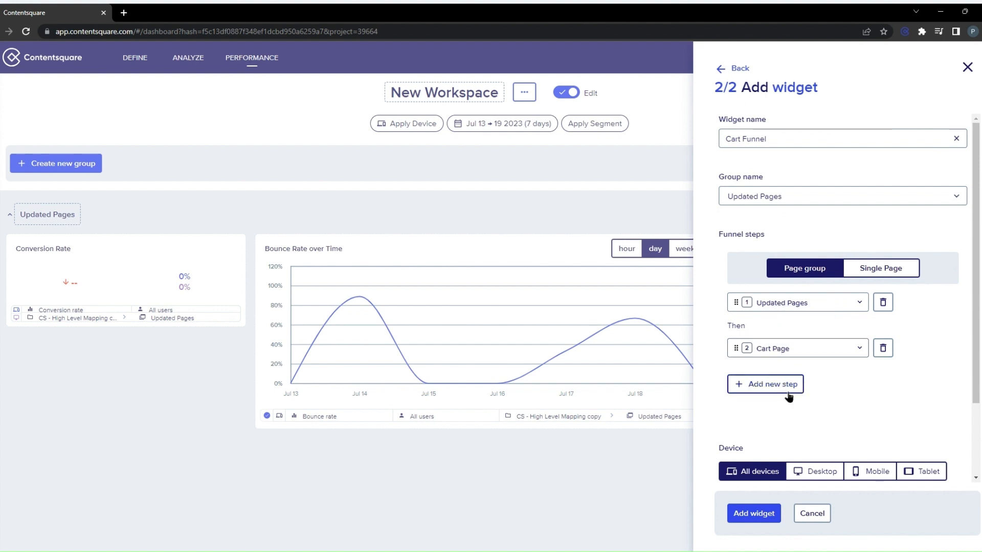
- Add Checkout Page as the third funnel step and add the Cart Funnel widget to the workspace
{"action": "left_click", "coordinate": [767, 385]}
{"action": "scroll", "coordinate": [811, 371], "scroll_direction": "down", "scroll_amount": 1}
{"action": "left_click", "coordinate": [808, 342]}
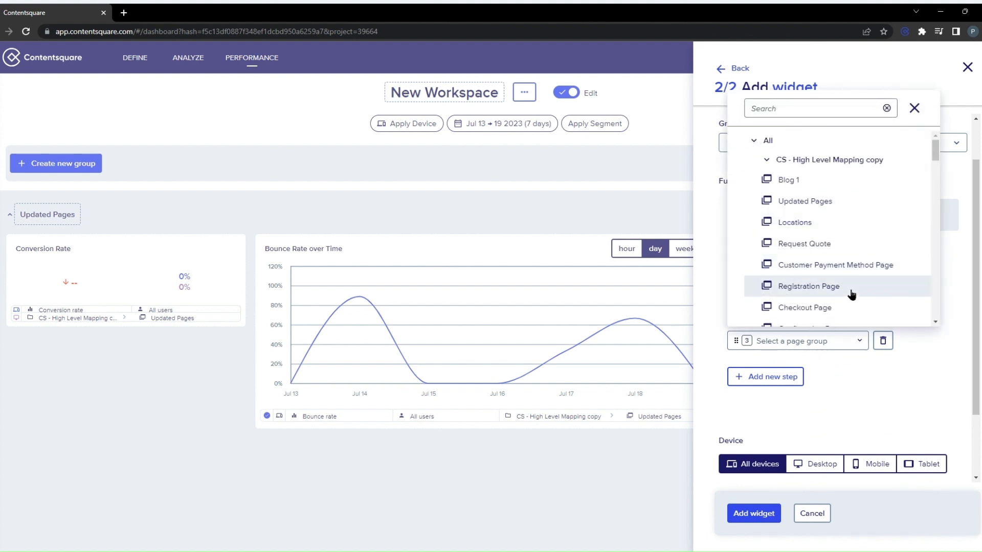
{"action": "left_click", "coordinate": [829, 312]}
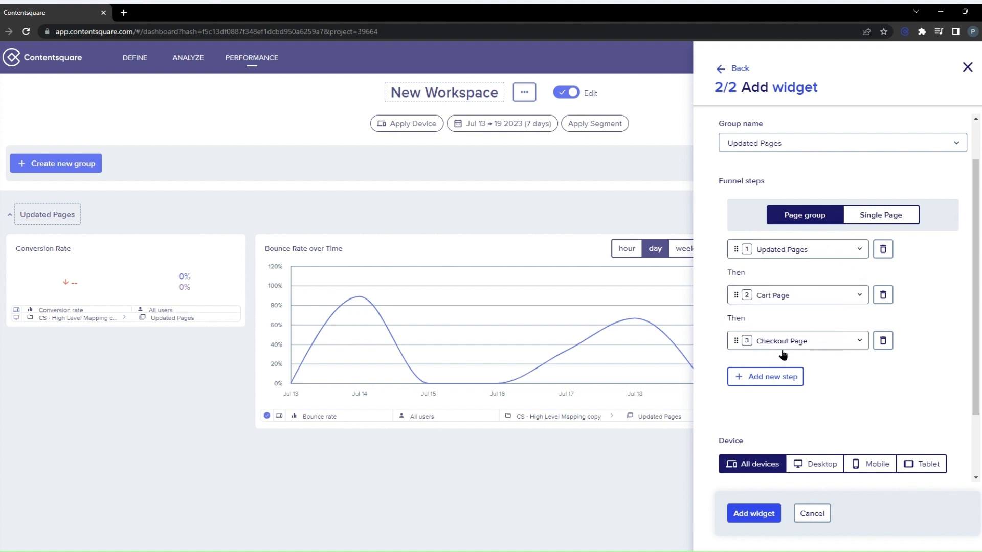
{"action": "left_click", "coordinate": [757, 512]}
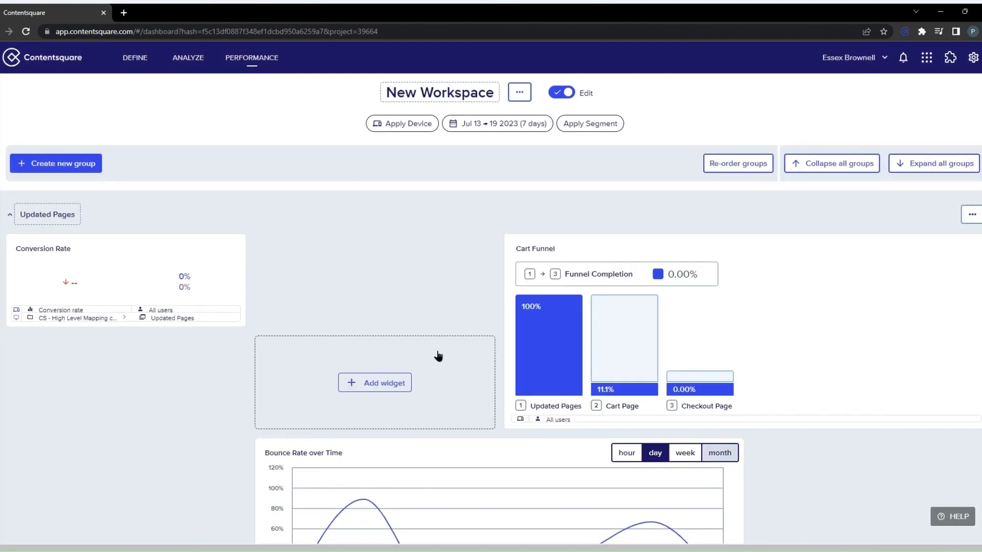
{"action": "mouse_move", "coordinate": [447, 326]}
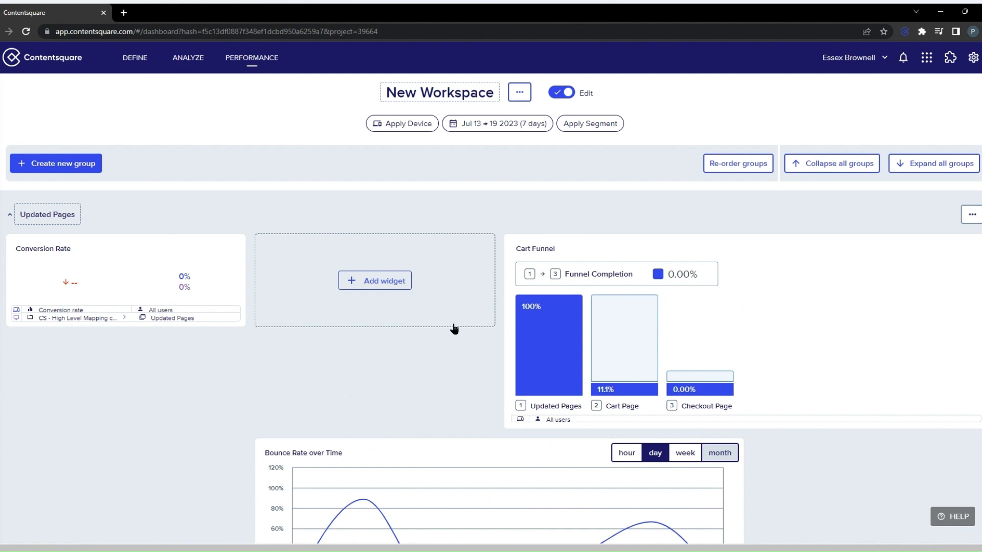
{"action": "mouse_move", "coordinate": [616, 352]}
{"action": "scroll", "coordinate": [596, 330], "scroll_direction": "down", "scroll_amount": 3}
{"action": "scroll", "coordinate": [695, 257], "scroll_direction": "up", "scroll_amount": 2}
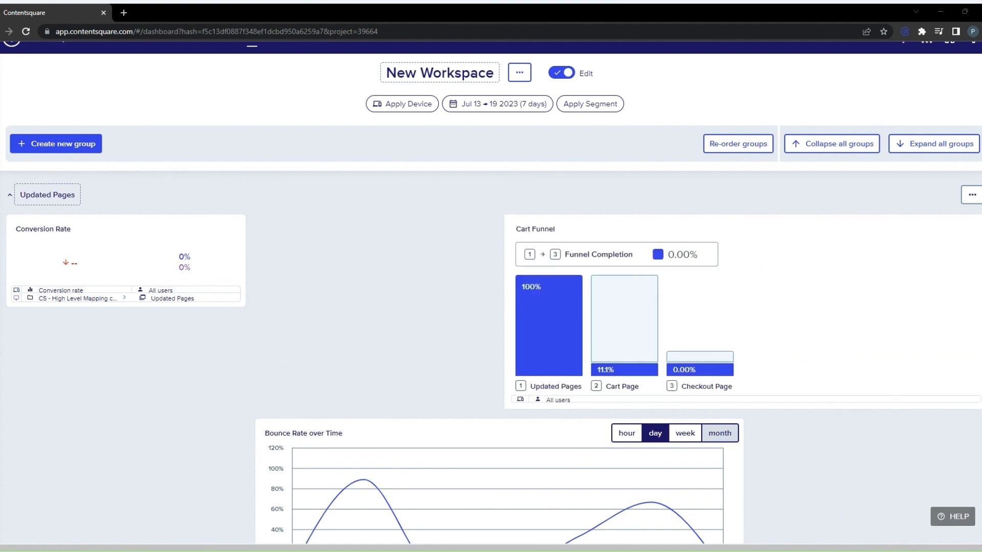
{"action": "scroll", "coordinate": [491, 332], "scroll_direction": "down", "scroll_amount": 2}
- Rename the workspace as "Updated Pages Workspace"
{"action": "mouse_move", "coordinate": [375, 199]}
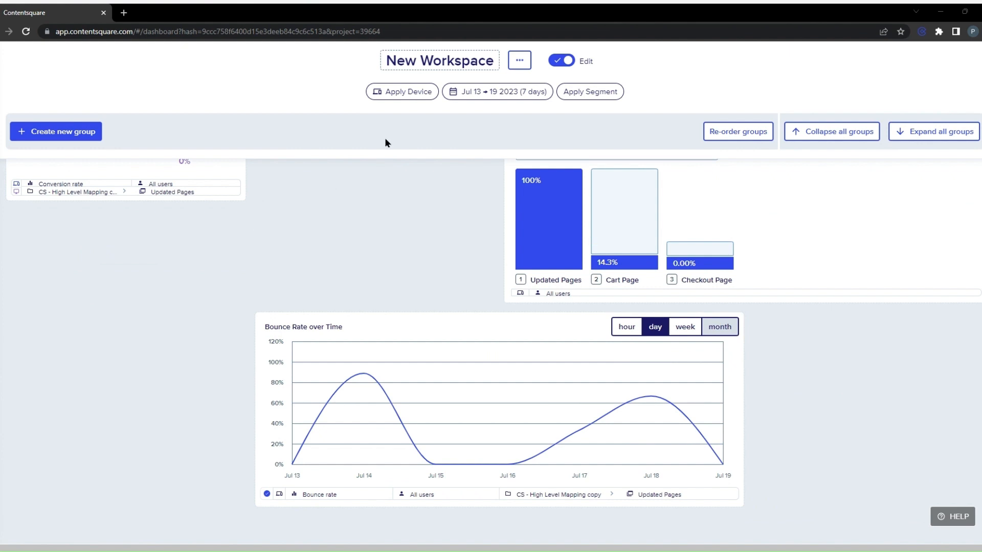
{"action": "left_click", "coordinate": [434, 63]}
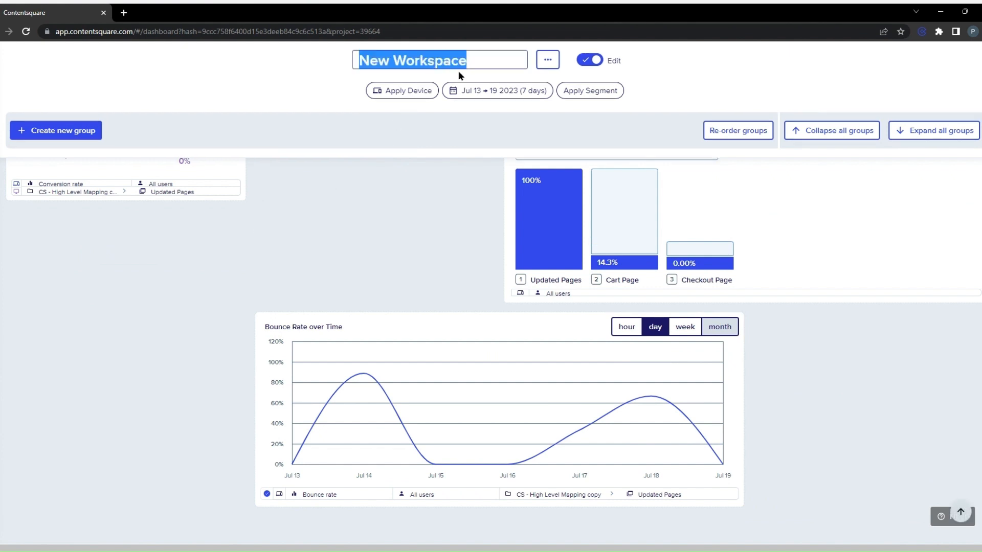
{"action": "type", "text": "Updat"}
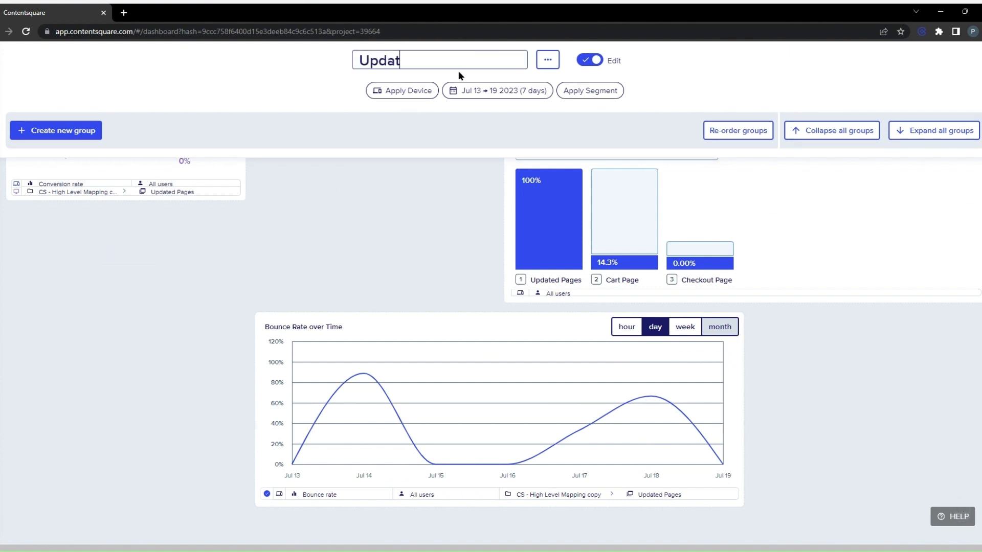
{"action": "type", "text": "ed Pages Wor"}
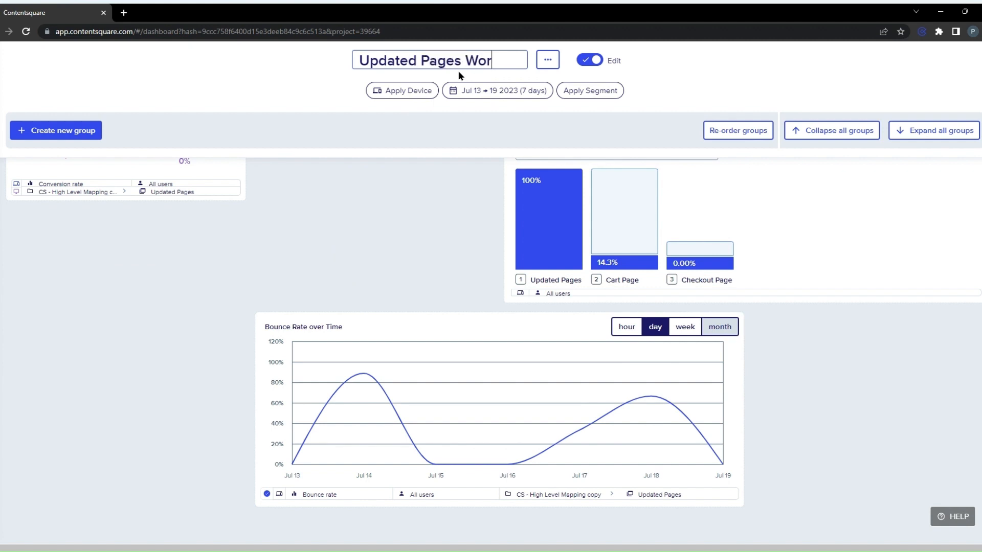
{"action": "type", "text": "kspace"}
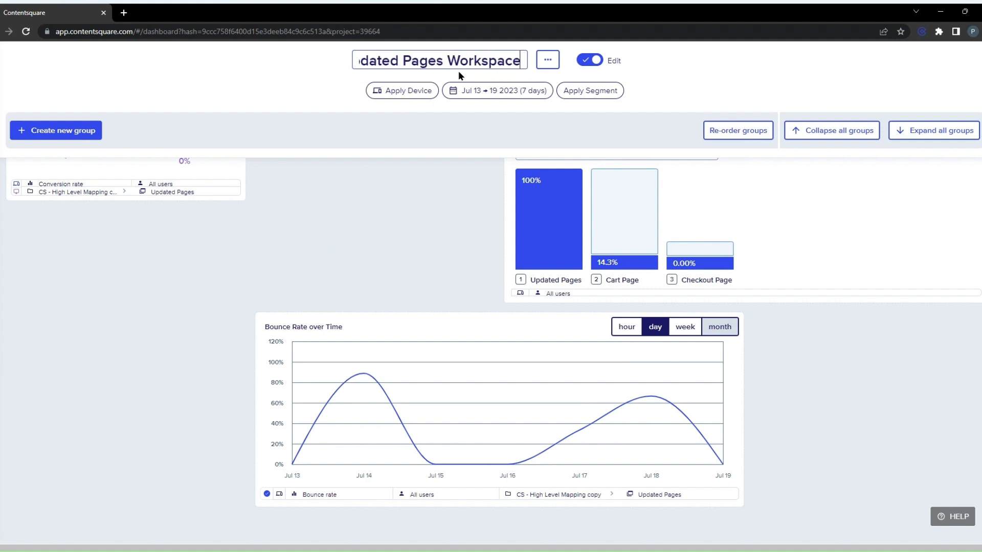
{"action": "key", "text": "Return"}
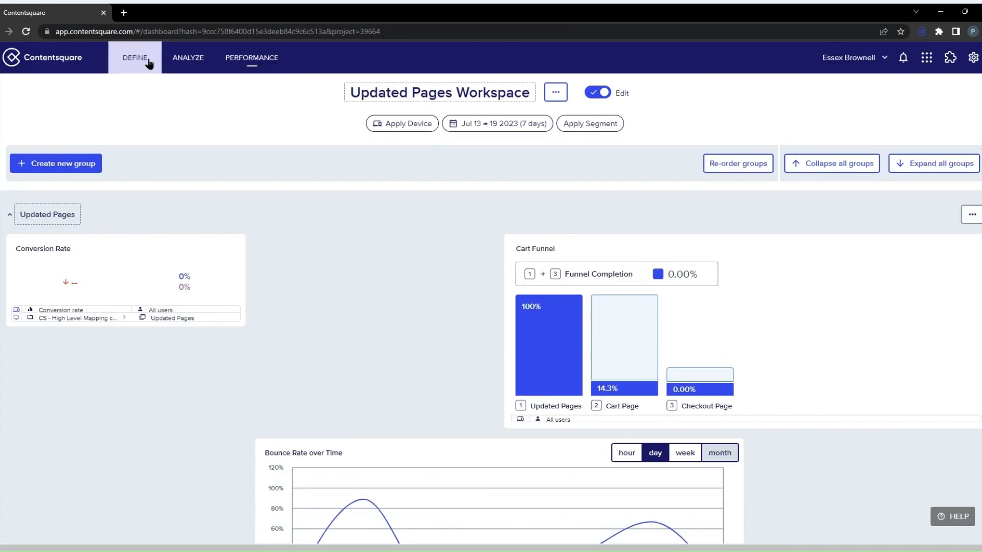
- Open the Segments page and look through the list of existing segments
{"action": "mouse_move", "coordinate": [151, 72]}
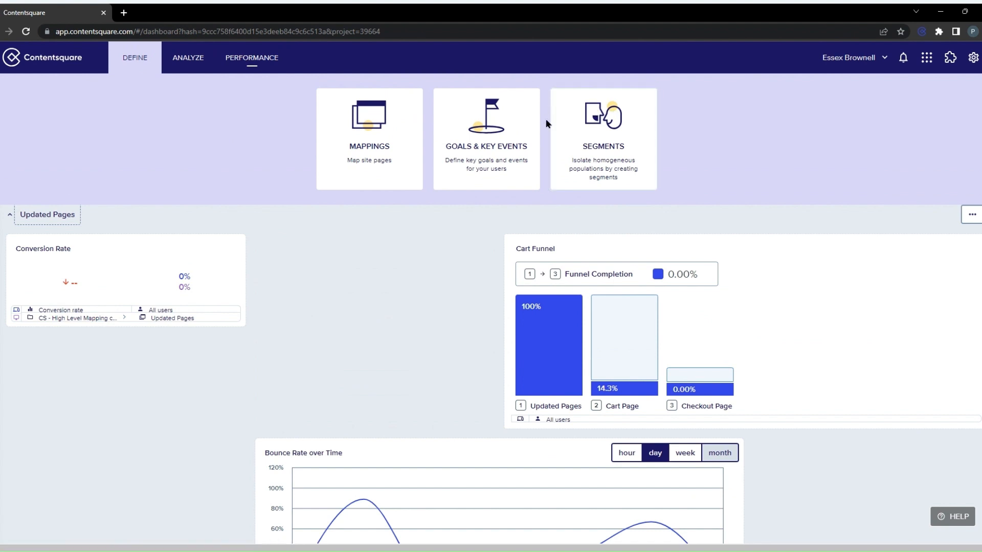
{"action": "left_click", "coordinate": [616, 140]}
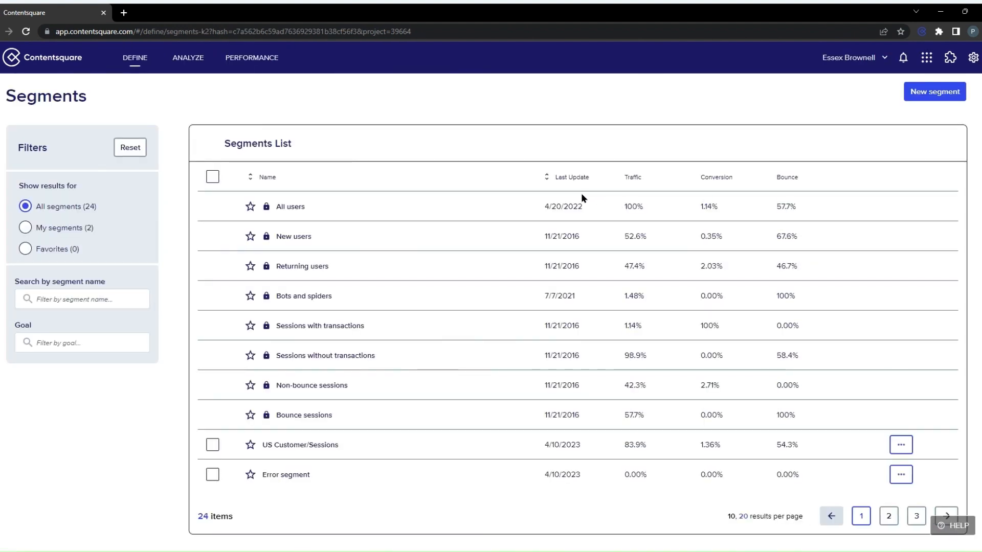
{"action": "scroll", "coordinate": [583, 197], "scroll_direction": "down", "scroll_amount": 1}
{"action": "scroll", "coordinate": [581, 205], "scroll_direction": "down", "scroll_amount": 1}
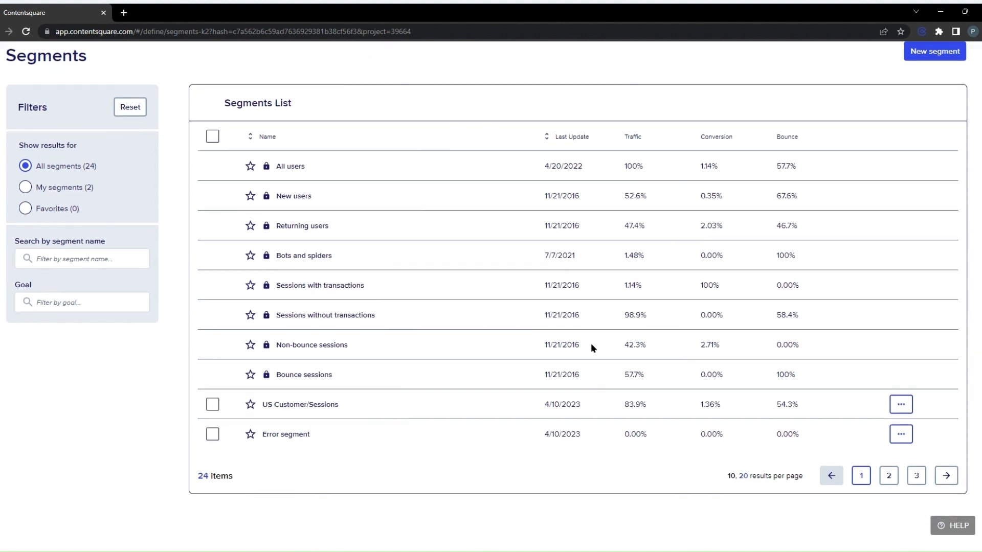
{"action": "scroll", "coordinate": [591, 343], "scroll_direction": "up", "scroll_amount": 1}
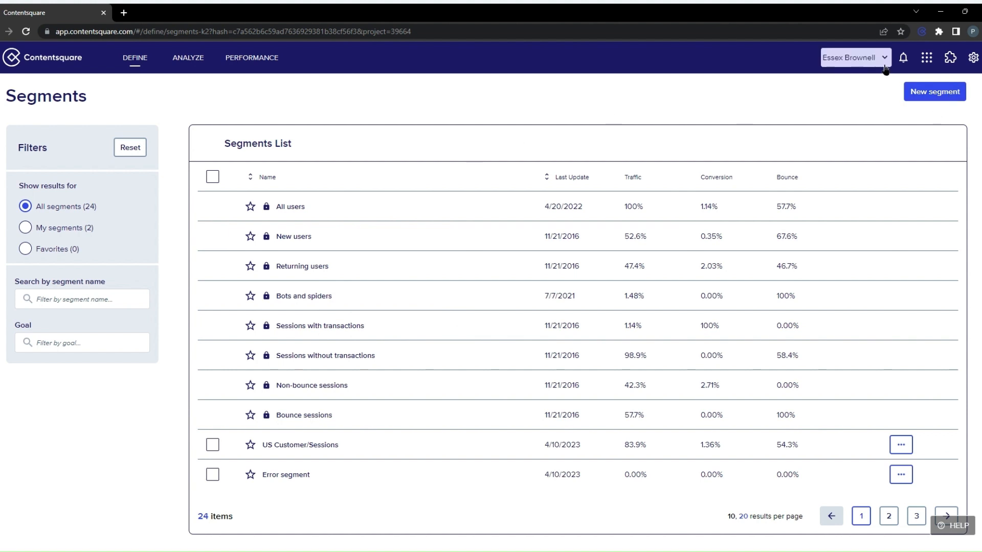
- Start a new segment named "New US Customers" with a first condition matching the New users segment
{"action": "left_click", "coordinate": [941, 97]}
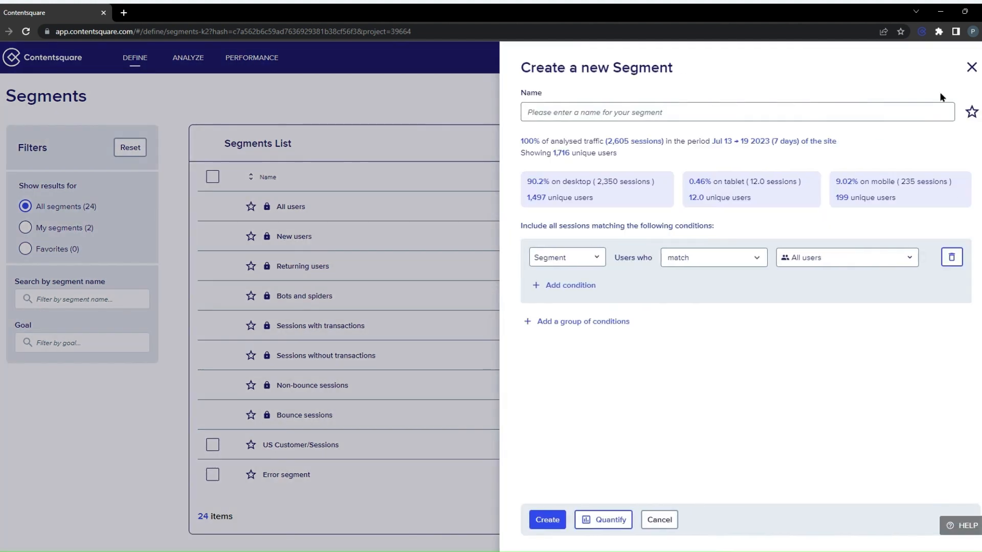
{"action": "type", "text": "New US Customers"}
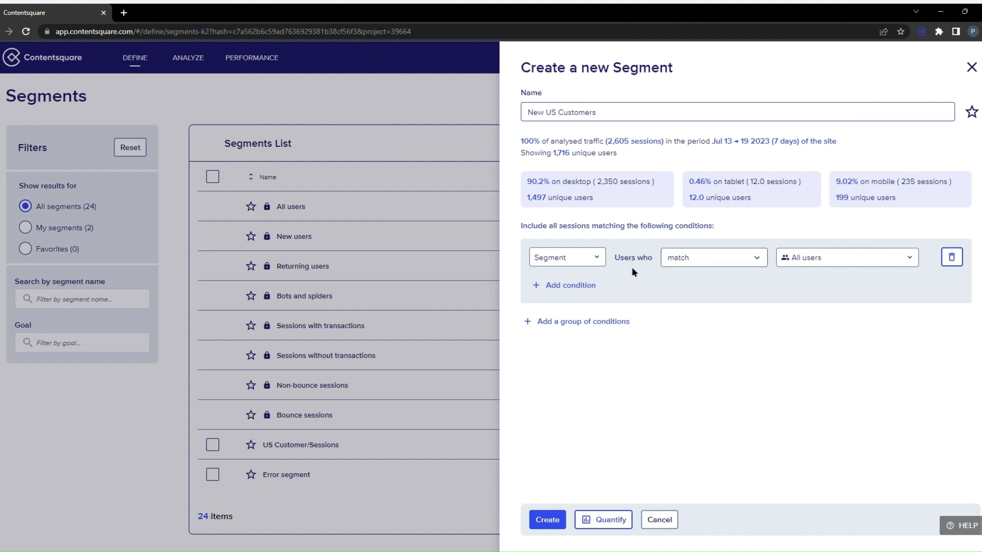
{"action": "left_click", "coordinate": [801, 257]}
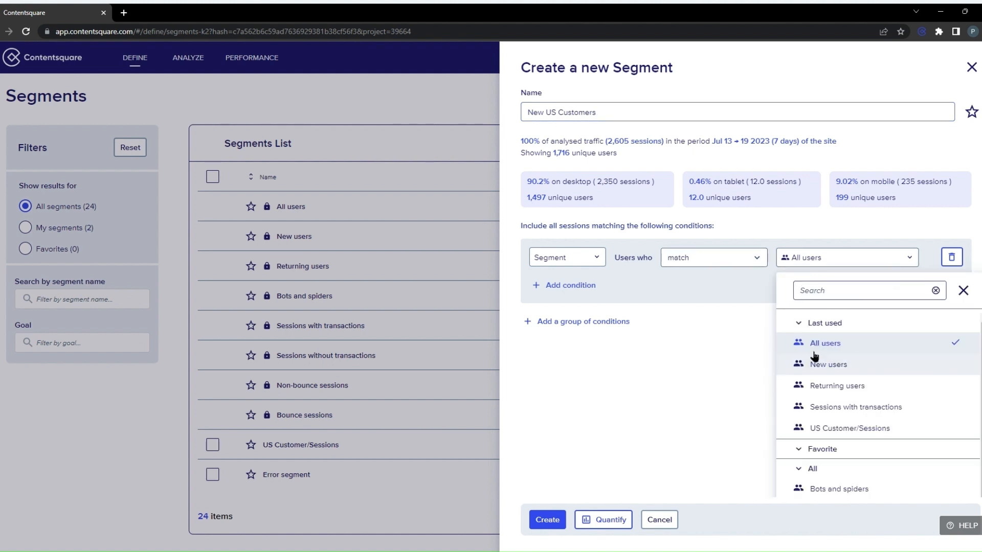
{"action": "left_click", "coordinate": [824, 366]}
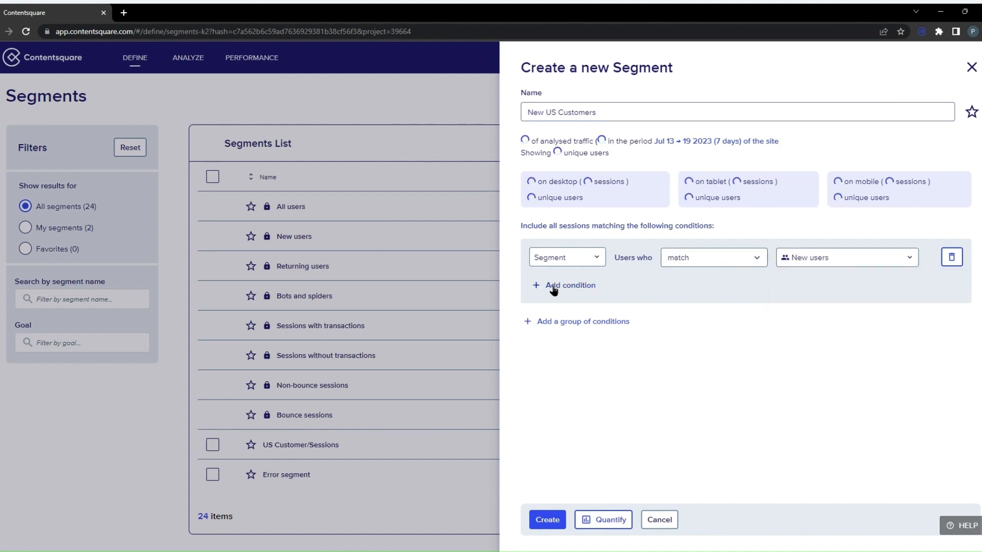
- Add an AND condition for users who match the US Customer/Sessions segment and create the segment
{"action": "left_click", "coordinate": [573, 285]}
{"action": "left_click", "coordinate": [560, 313]}
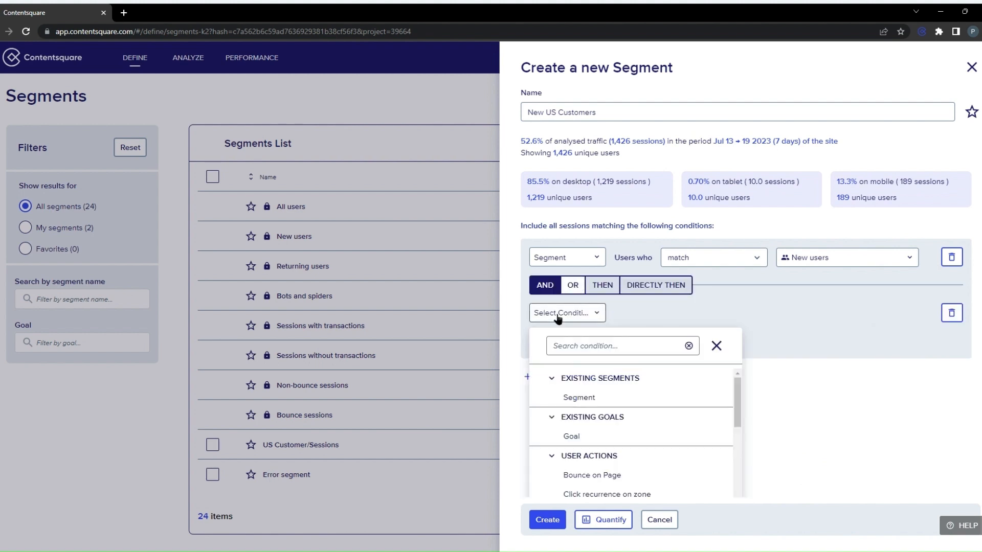
{"action": "left_click", "coordinate": [598, 393]}
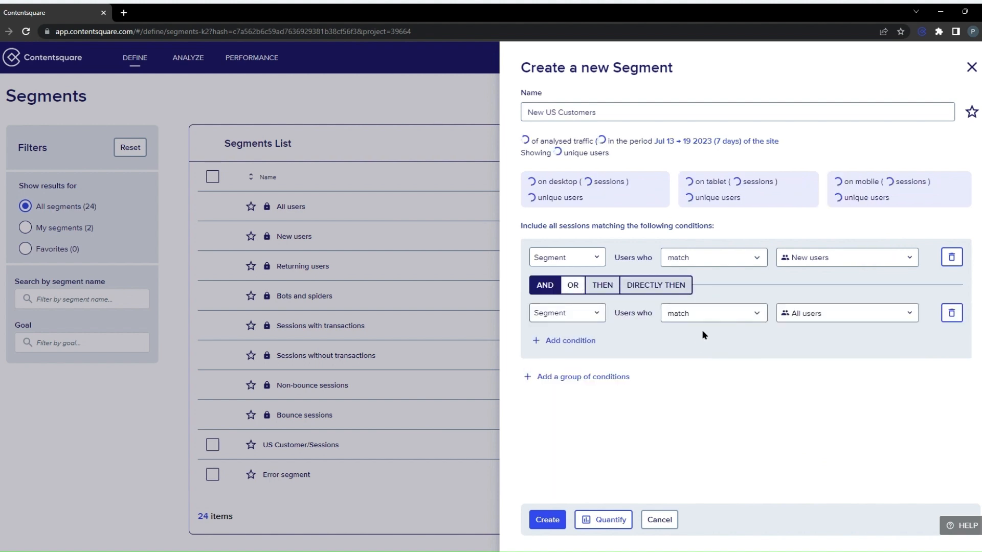
{"action": "left_click", "coordinate": [712, 318]}
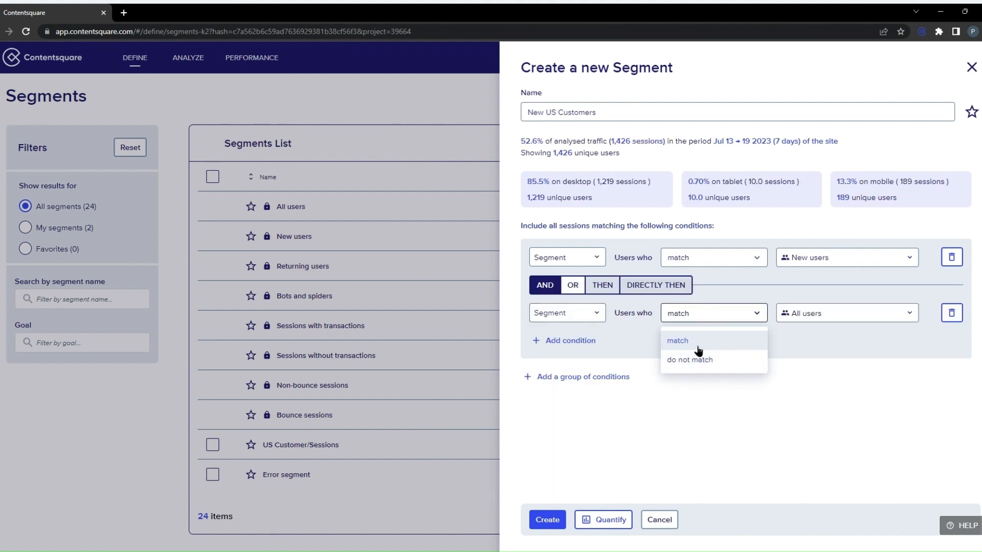
{"action": "left_click", "coordinate": [704, 341]}
{"action": "left_click", "coordinate": [821, 322]}
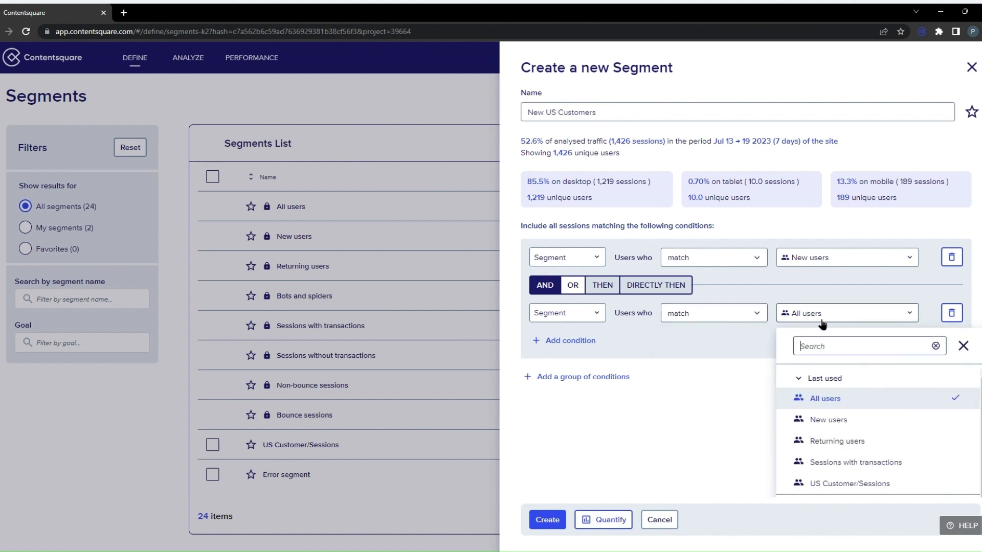
{"action": "scroll", "coordinate": [877, 401], "scroll_direction": "down", "scroll_amount": 3}
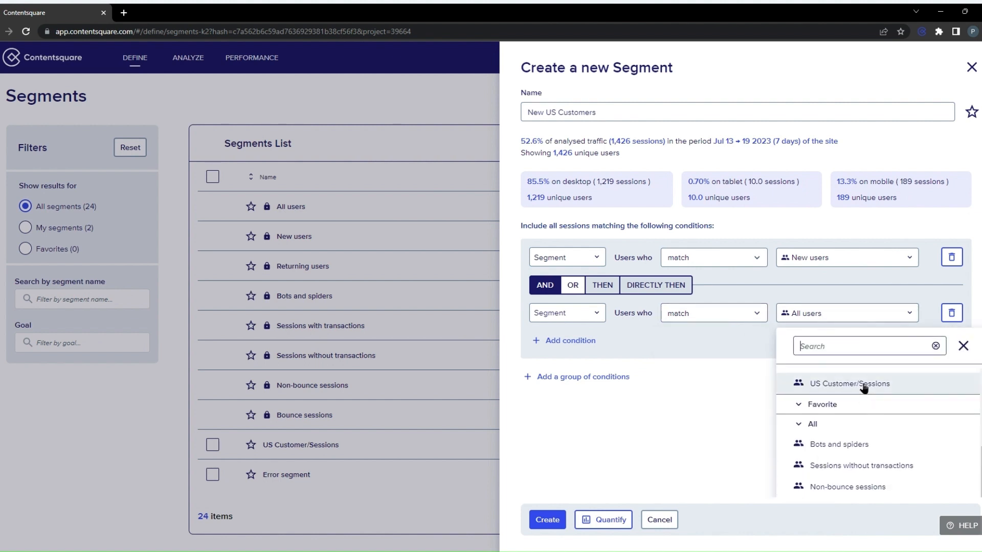
{"action": "left_click", "coordinate": [864, 381]}
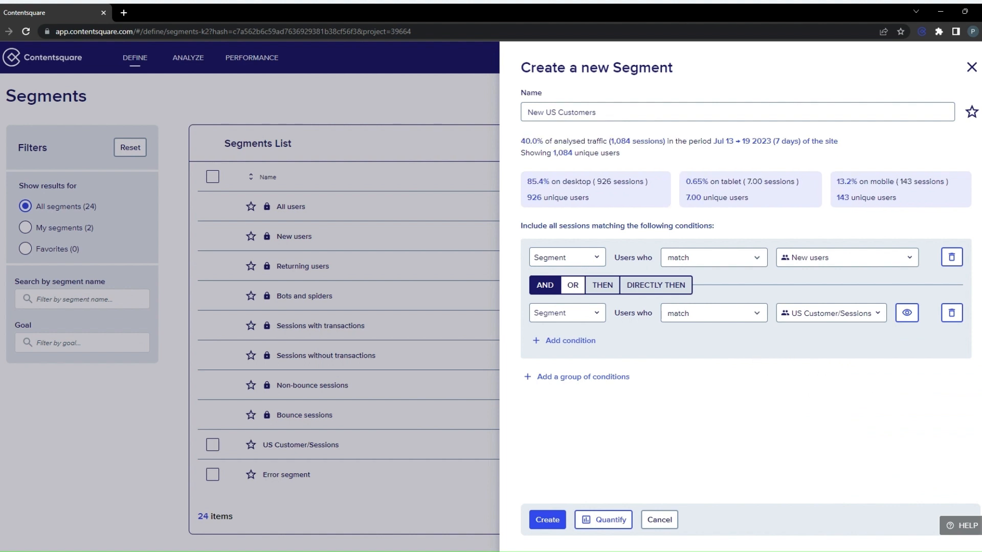
{"action": "left_click", "coordinate": [546, 520]}
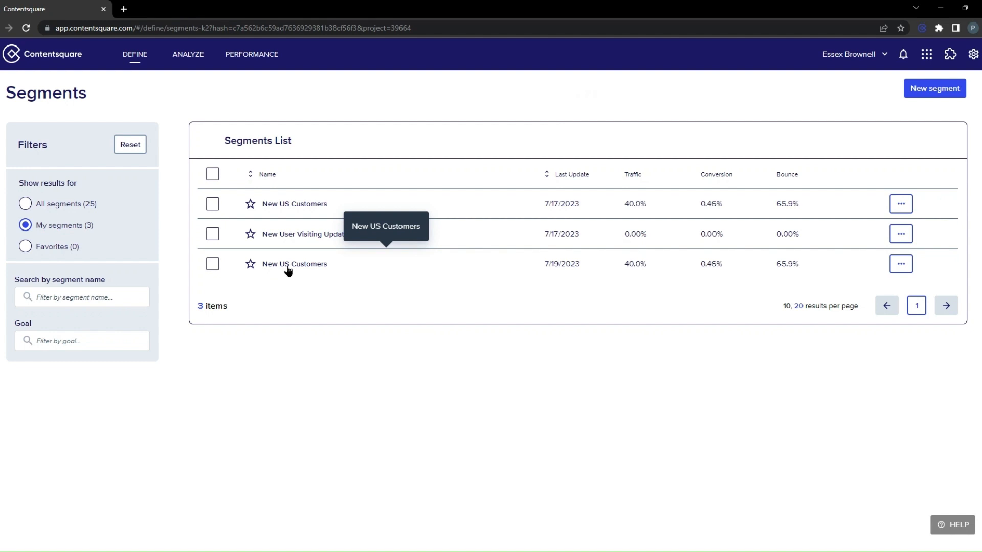
- Start another new segment and add a second condition joined with AND
{"action": "left_click", "coordinate": [938, 86]}
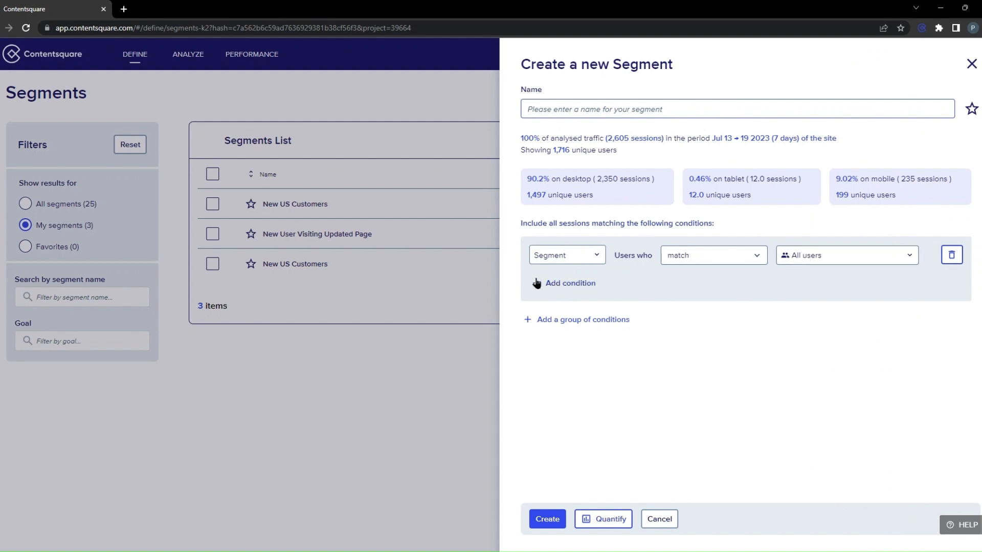
{"action": "left_click", "coordinate": [567, 283]}
{"action": "left_click", "coordinate": [573, 283]}
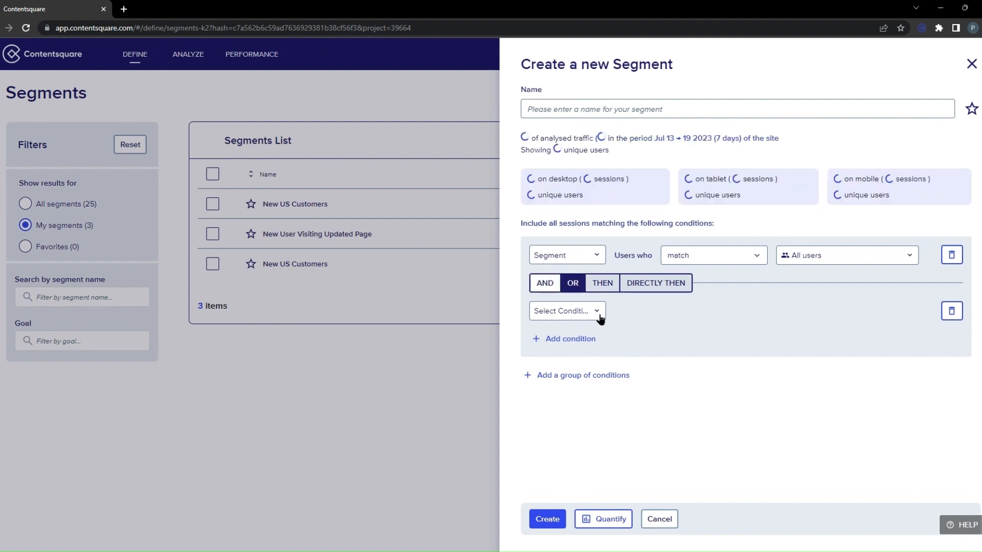
{"action": "left_click", "coordinate": [545, 283]}
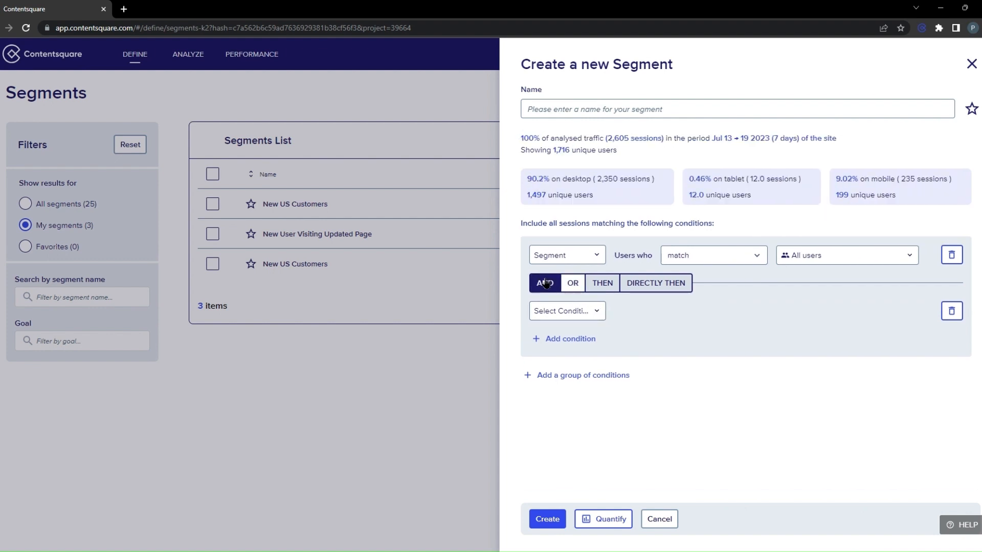
- Set the second condition of the new segment to the Page viewed user action
{"action": "left_click", "coordinate": [574, 311]}
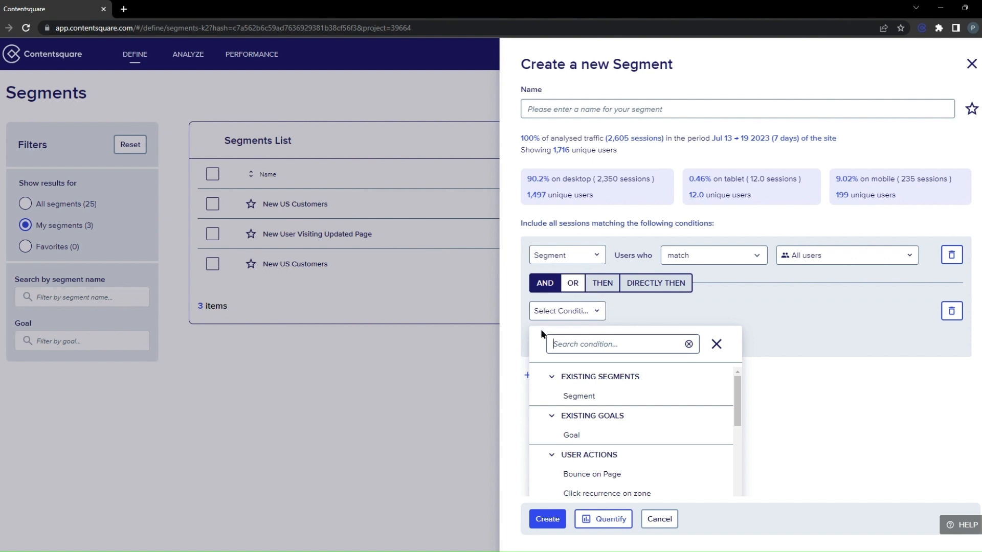
{"action": "scroll", "coordinate": [634, 409], "scroll_direction": "down", "scroll_amount": 2}
{"action": "scroll", "coordinate": [563, 394], "scroll_direction": "up", "scroll_amount": 1}
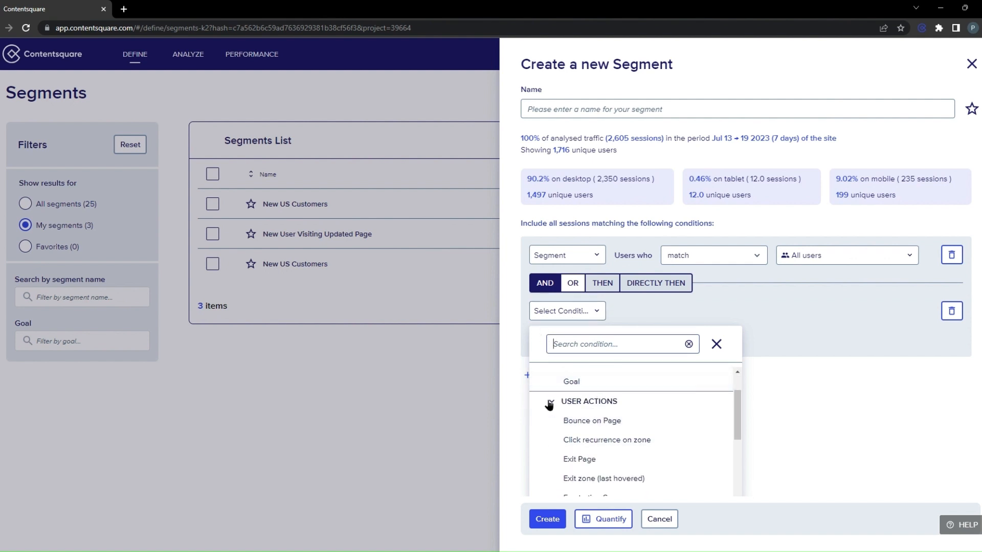
{"action": "scroll", "coordinate": [596, 432], "scroll_direction": "down", "scroll_amount": 5}
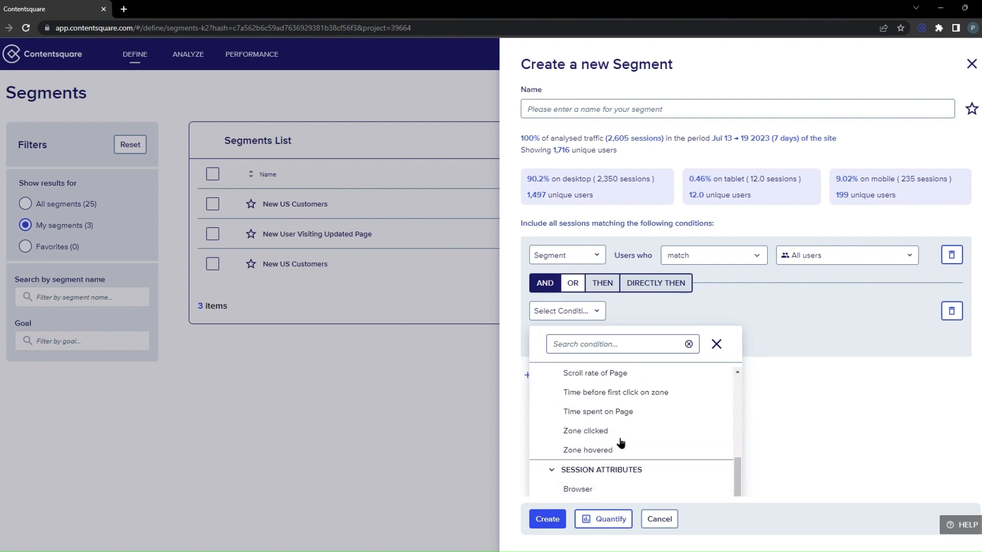
{"action": "scroll", "coordinate": [622, 440], "scroll_direction": "up", "scroll_amount": 2}
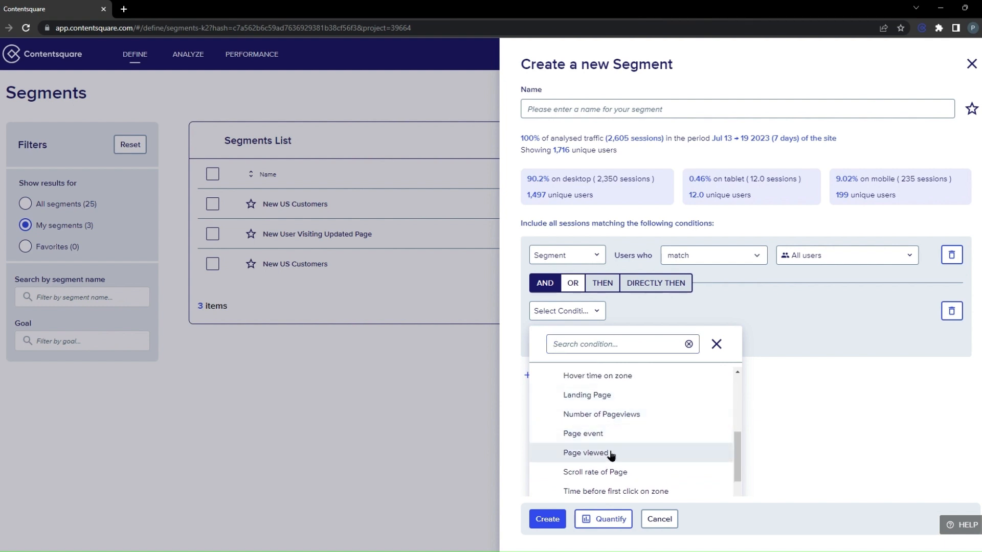
{"action": "left_click", "coordinate": [627, 455]}
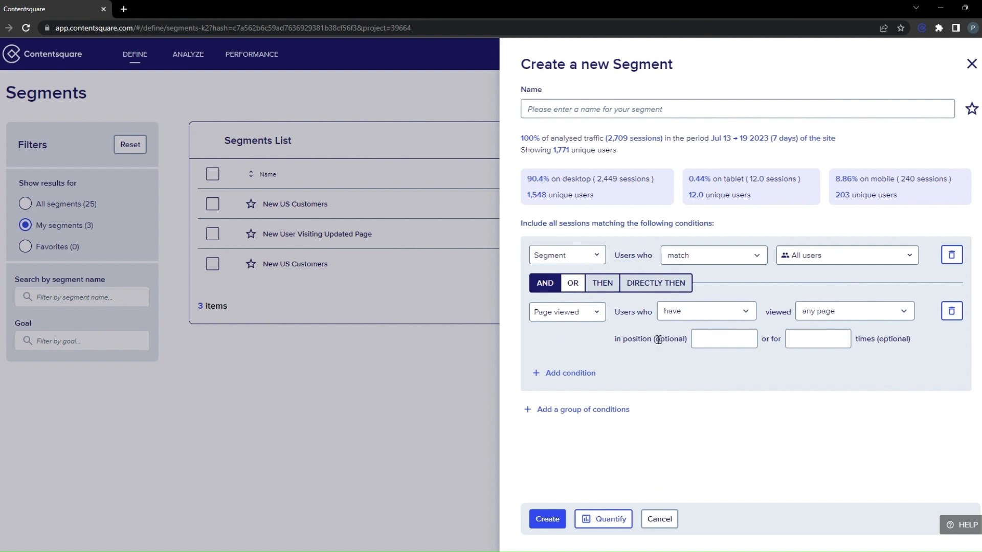
- Limit the Page viewed condition to the Updated Pages page group from the CS - High Level Mapping copy mapping
{"action": "left_click", "coordinate": [835, 312]}
{"action": "left_click", "coordinate": [840, 341]}
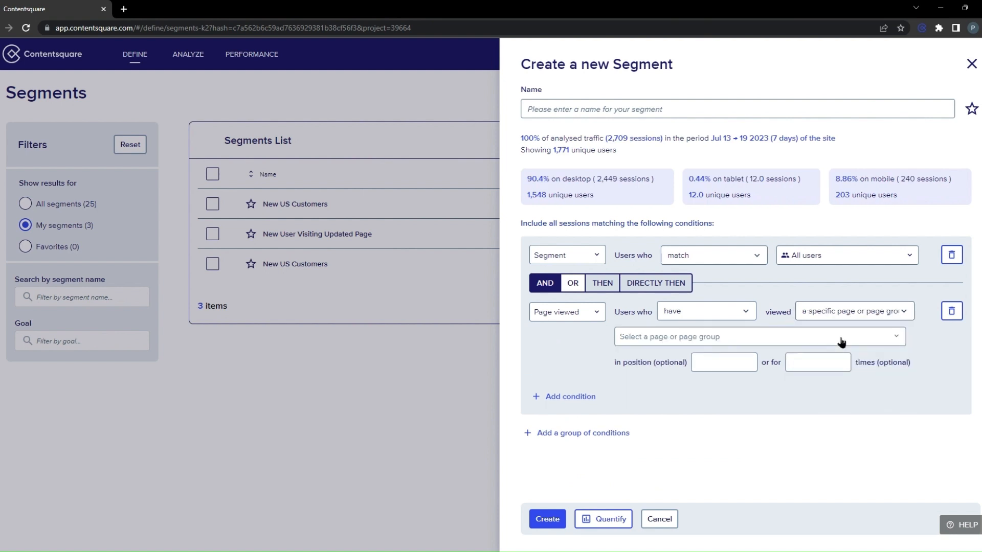
{"action": "left_click", "coordinate": [788, 338]}
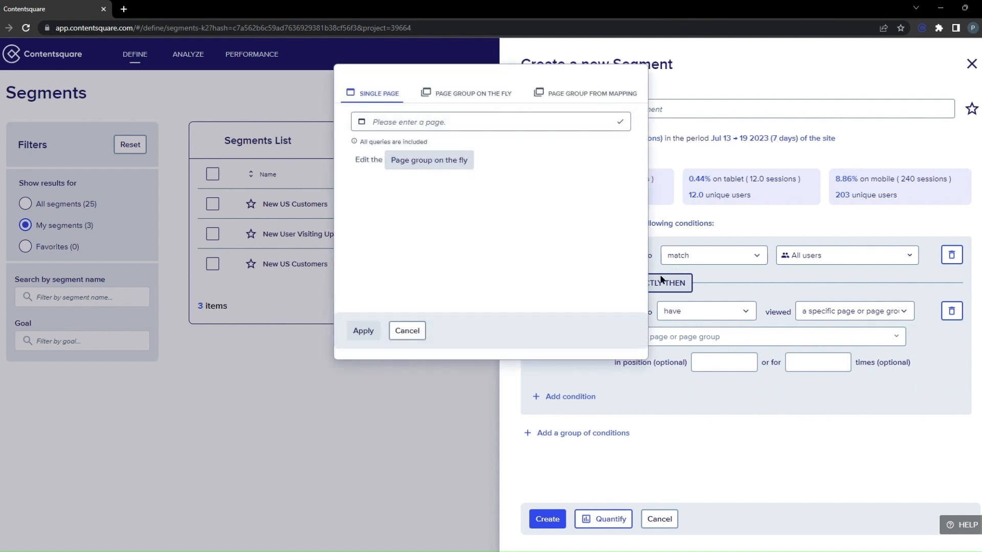
{"action": "left_click", "coordinate": [582, 98]}
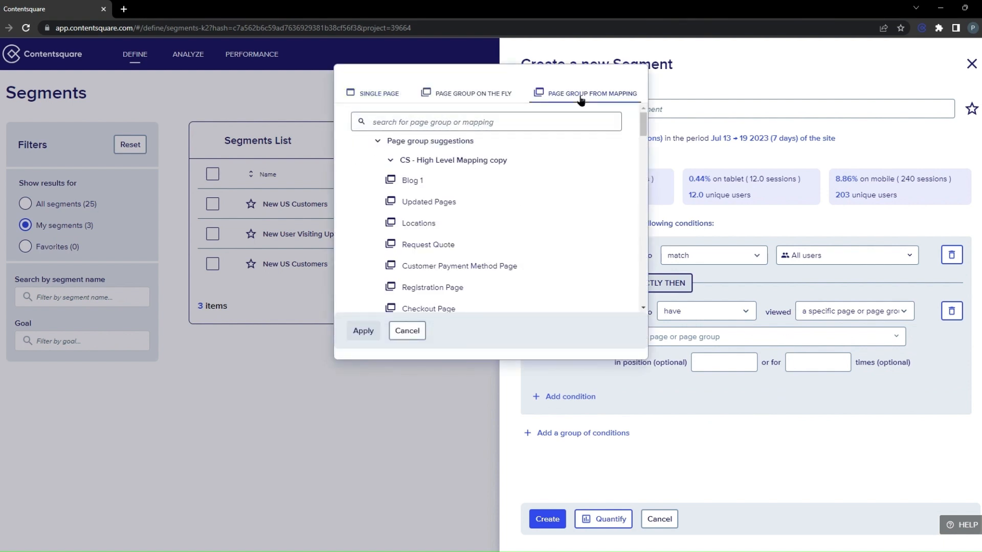
{"action": "left_click", "coordinate": [454, 204]}
{"action": "left_click", "coordinate": [363, 331]}
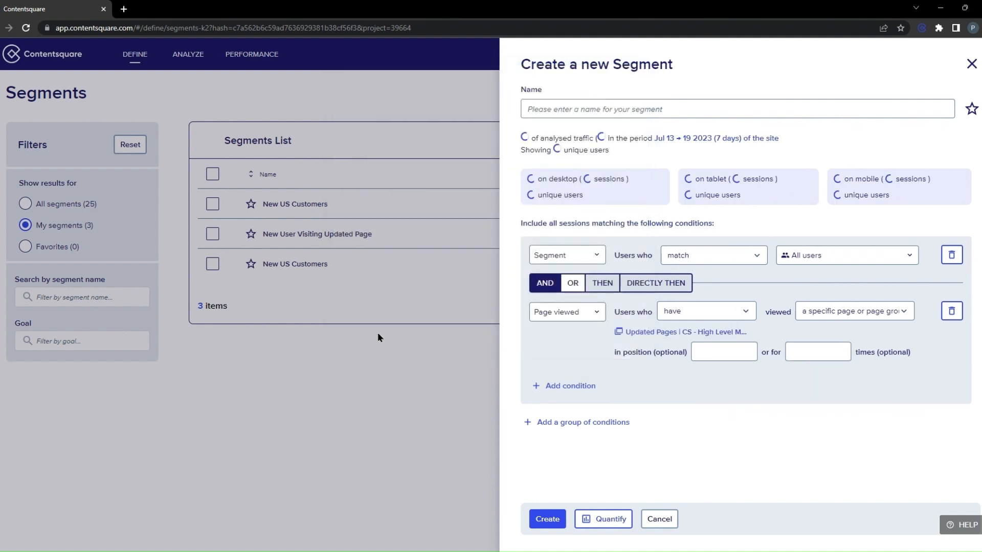
- Change the first condition so that users match the New users segment
{"action": "left_click", "coordinate": [804, 256]}
{"action": "left_click", "coordinate": [828, 363]}
{"action": "left_click", "coordinate": [710, 355]}
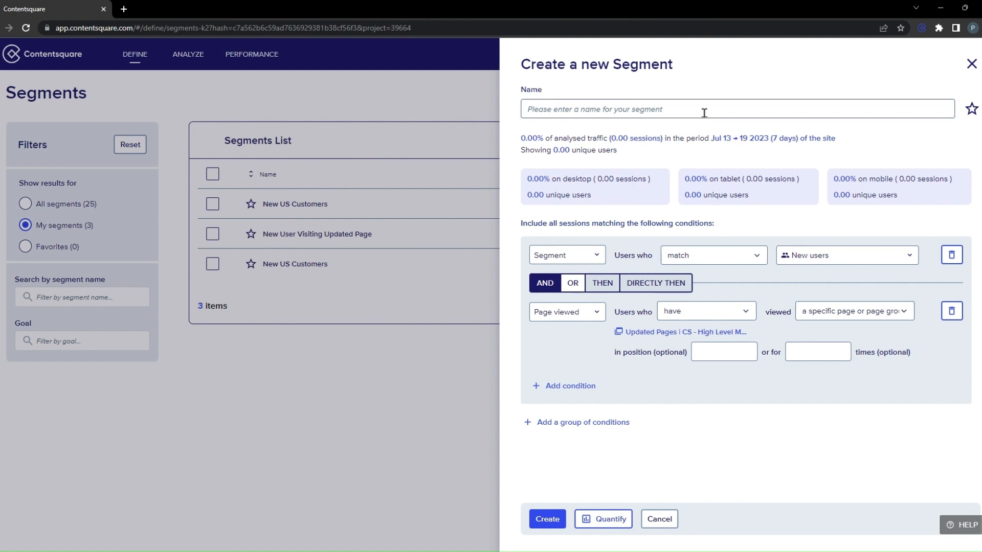
- Name the segment "New user Visiting Updated Page" and create it
{"action": "type", "text": "New"}
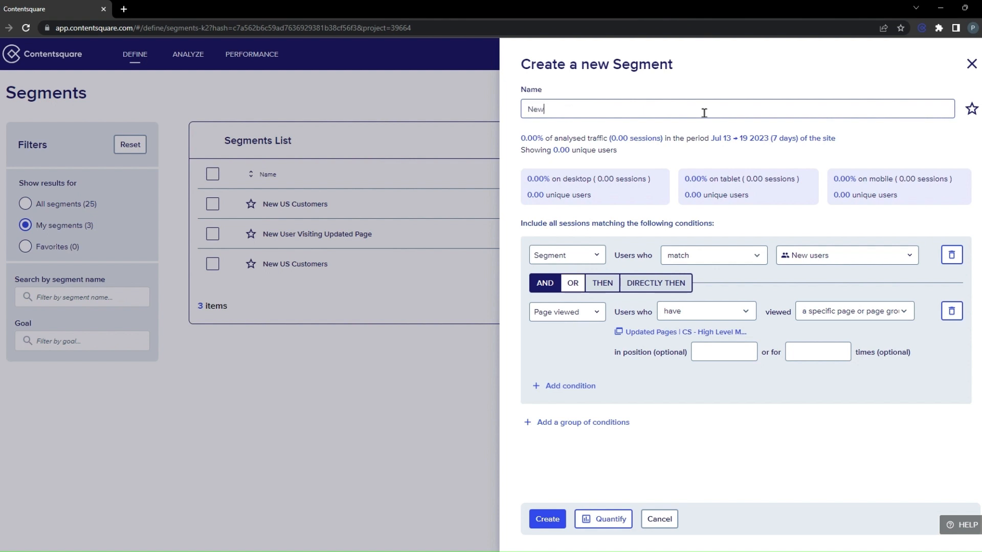
{"action": "type", "text": " user Visiting Updated Page"}
{"action": "left_click", "coordinate": [542, 521]}
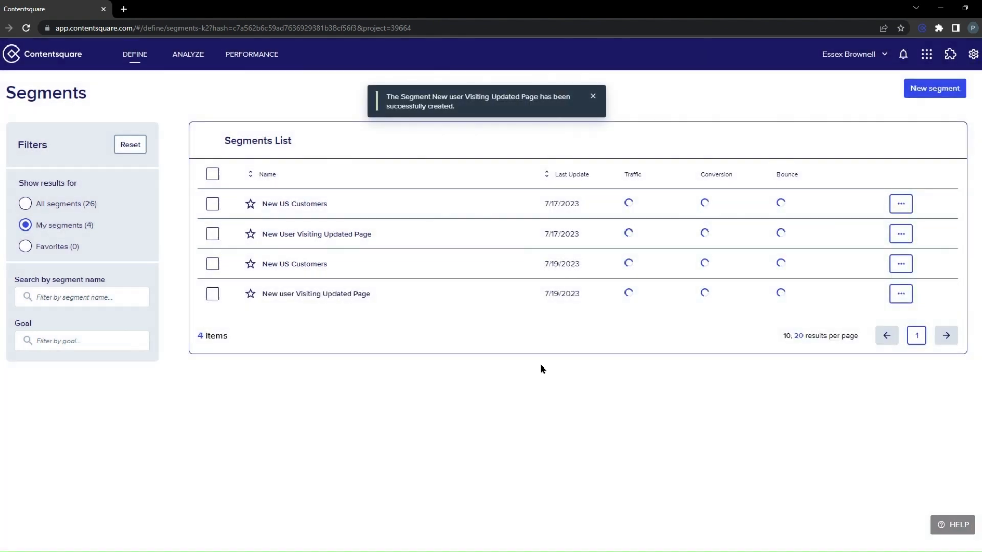